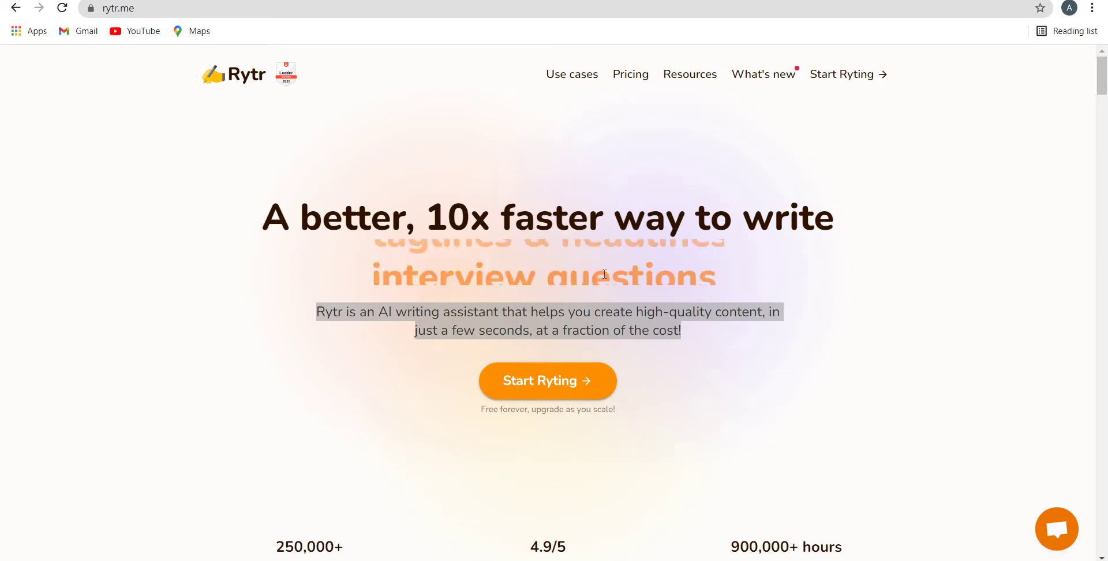
Step: Examine the Rytr home page, from the introduction and customer reviews through the demo video to the feature sections
left_click(310, 300)
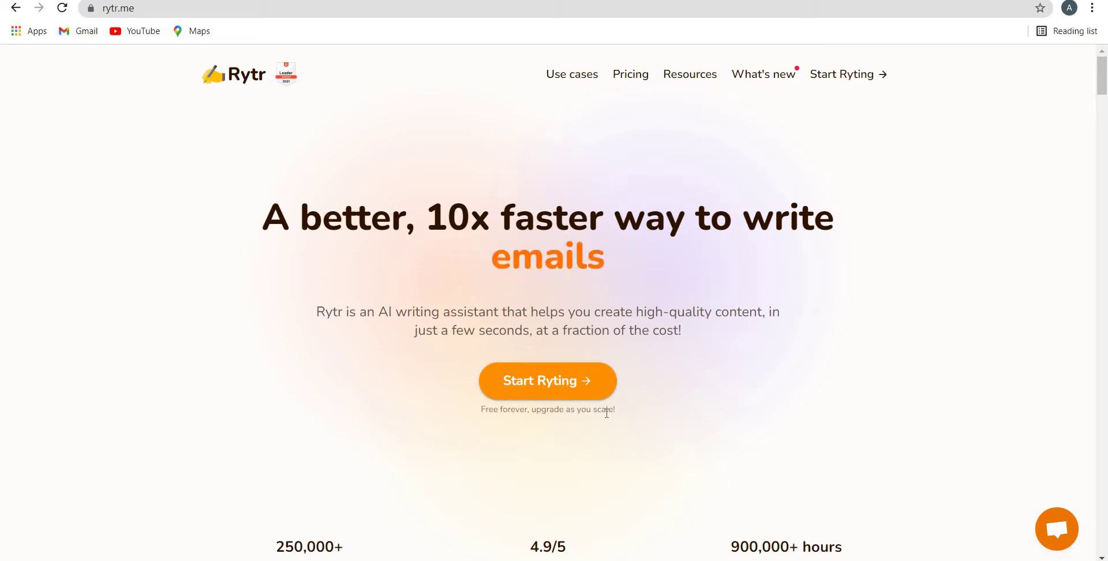
scroll(615, 411, "down", 3)
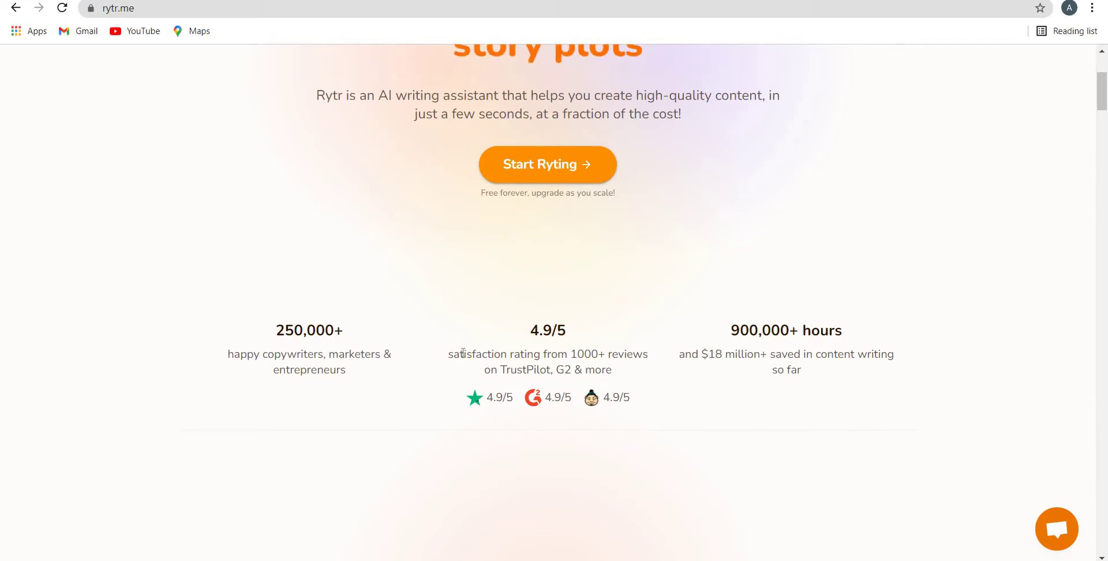
scroll(465, 360, "down", 20)
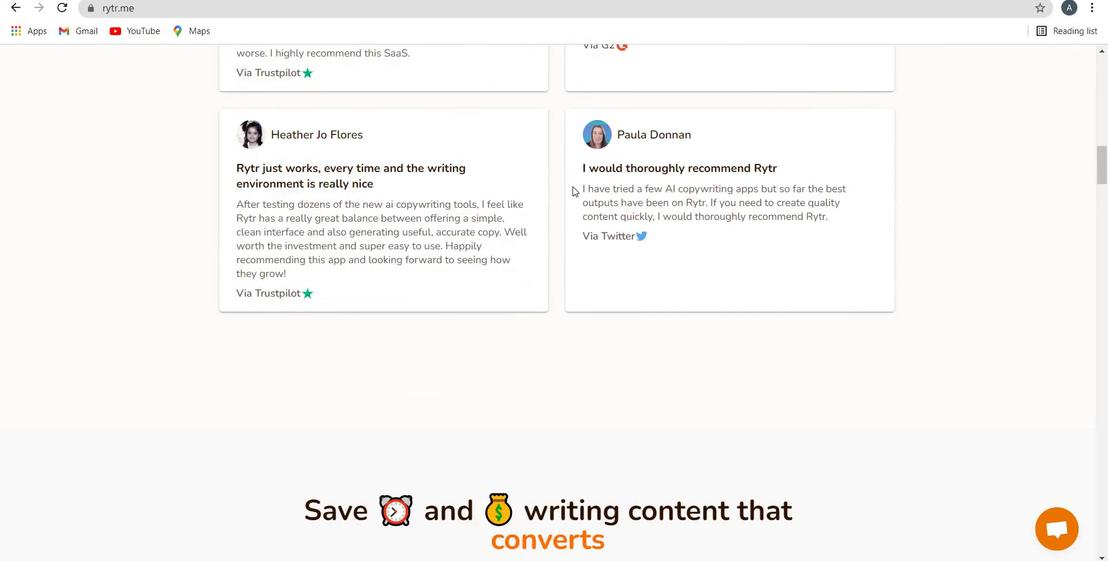
scroll(696, 230, "down", 10)
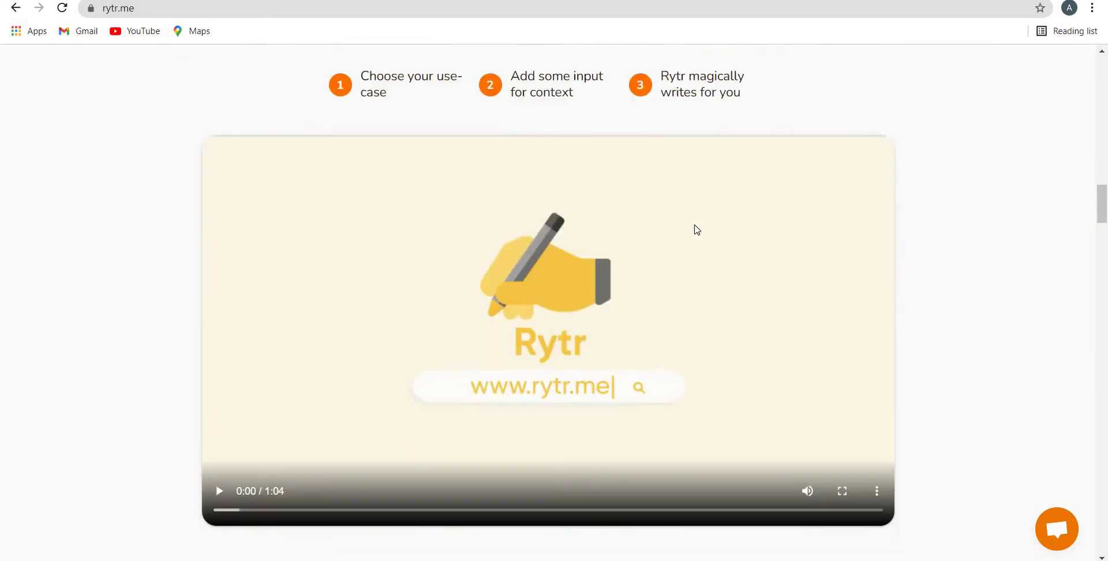
scroll(456, 178, "down", 4)
scroll(656, 220, "up", 3)
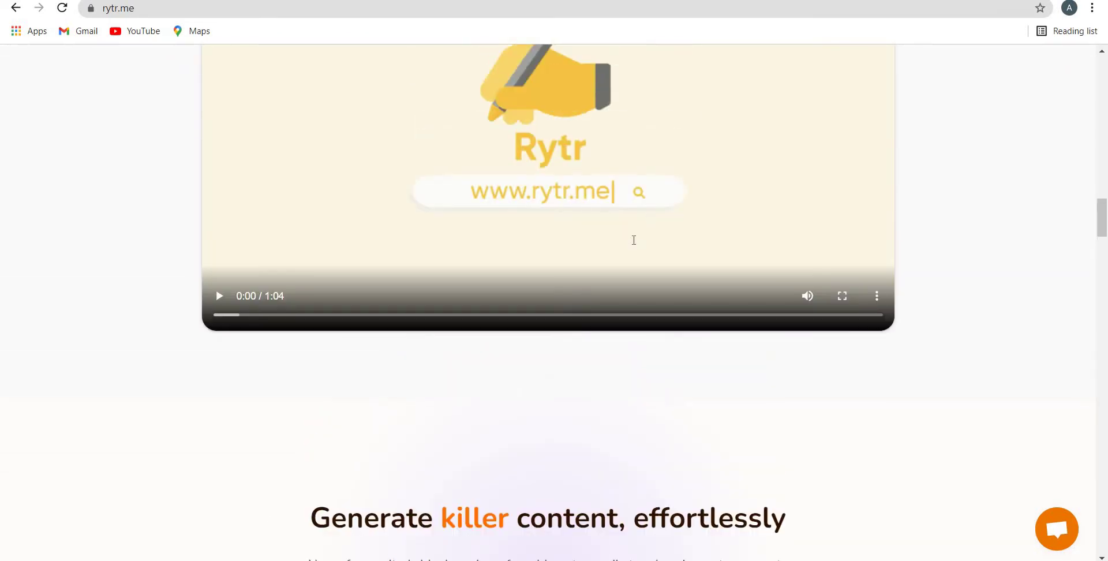
scroll(635, 246, "down", 6)
scroll(634, 245, "down", 18)
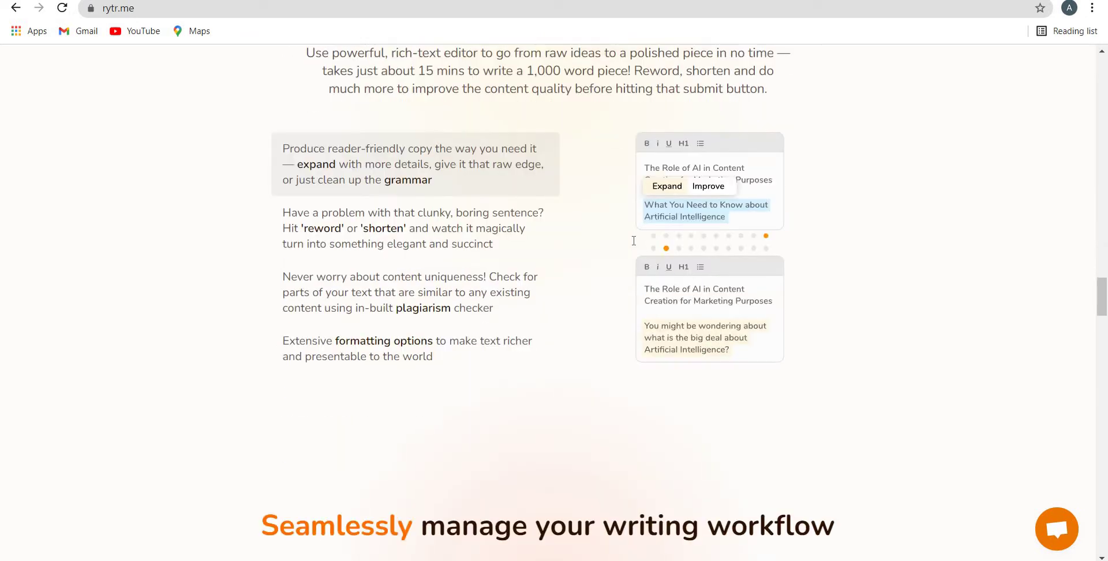
scroll(633, 240, "down", 5)
scroll(1023, 297, "up", 16)
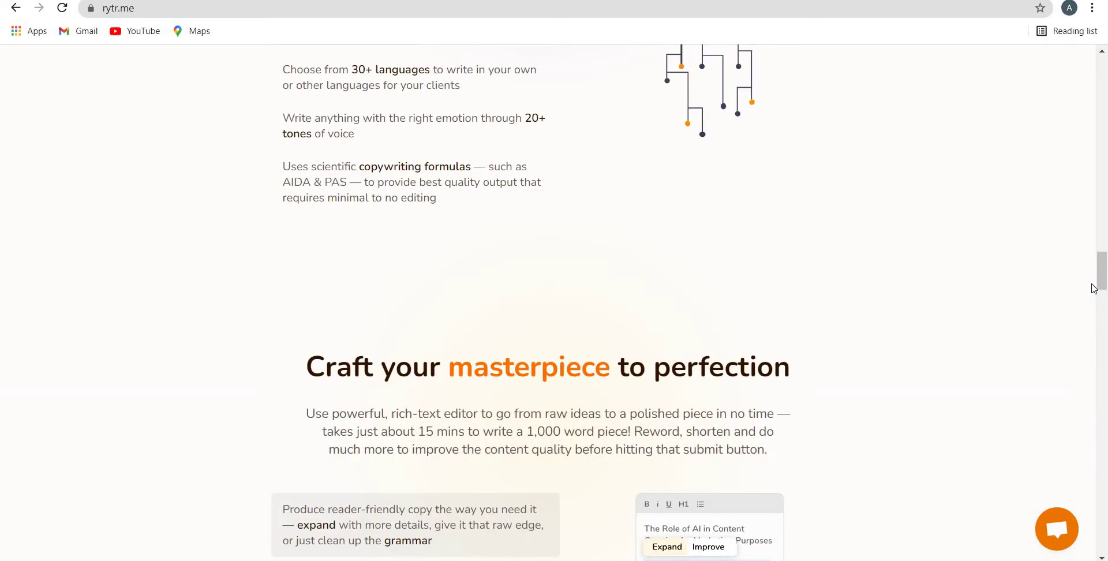
scroll(1103, 228, "up", 15)
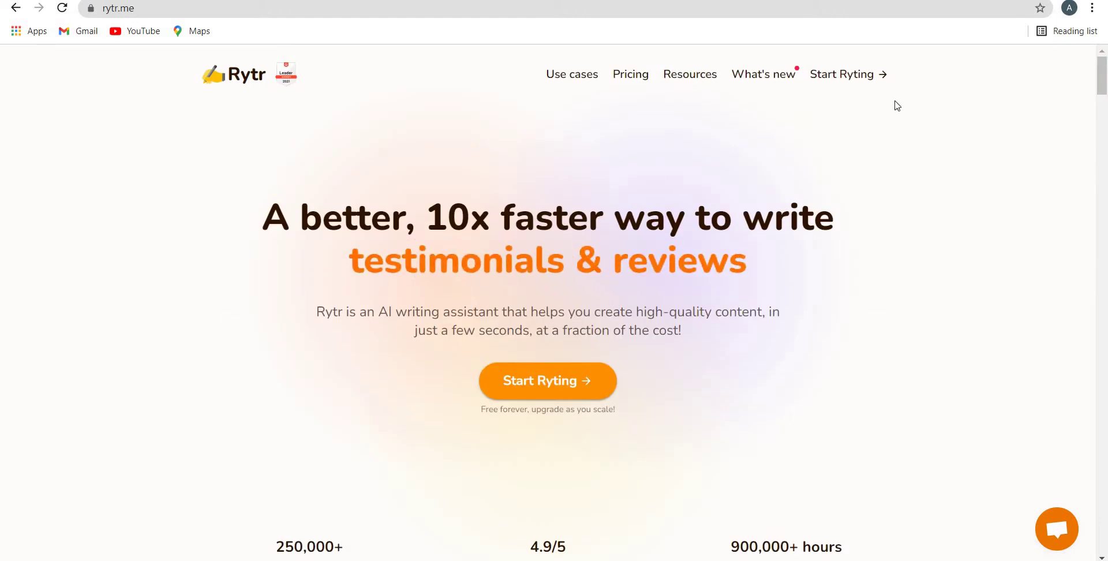
Step: Open the Rytr writing workspace and review its writing history and the account's monthly credit usage
left_click(846, 80)
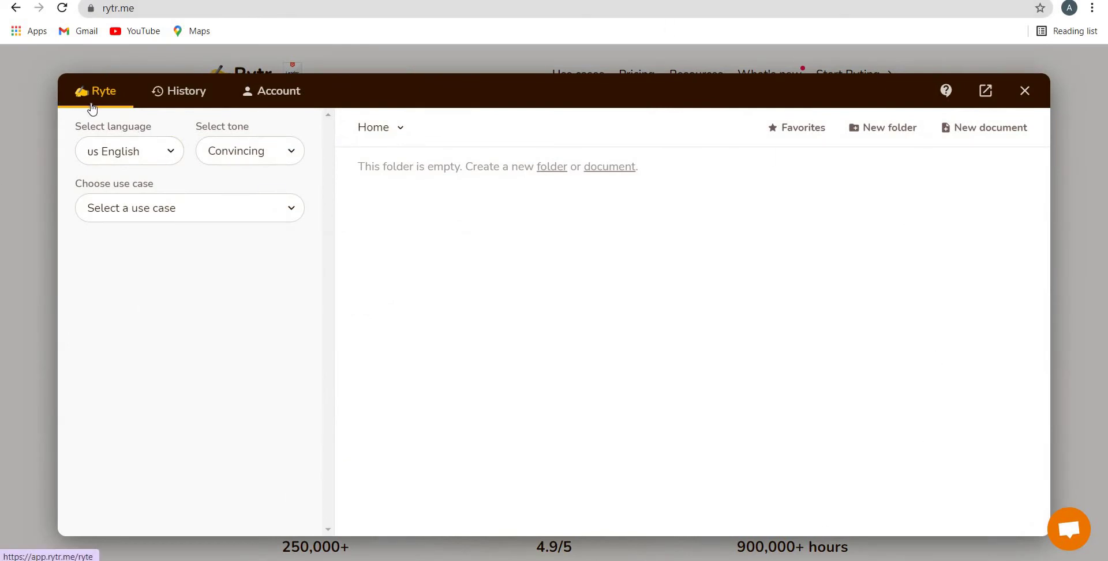
left_click(191, 99)
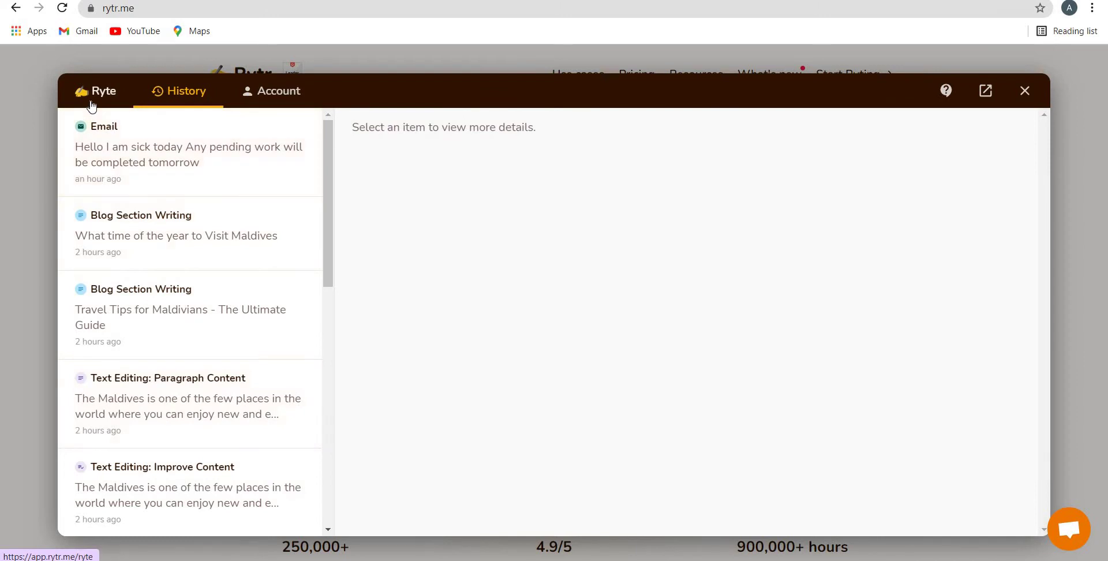
left_click(91, 104)
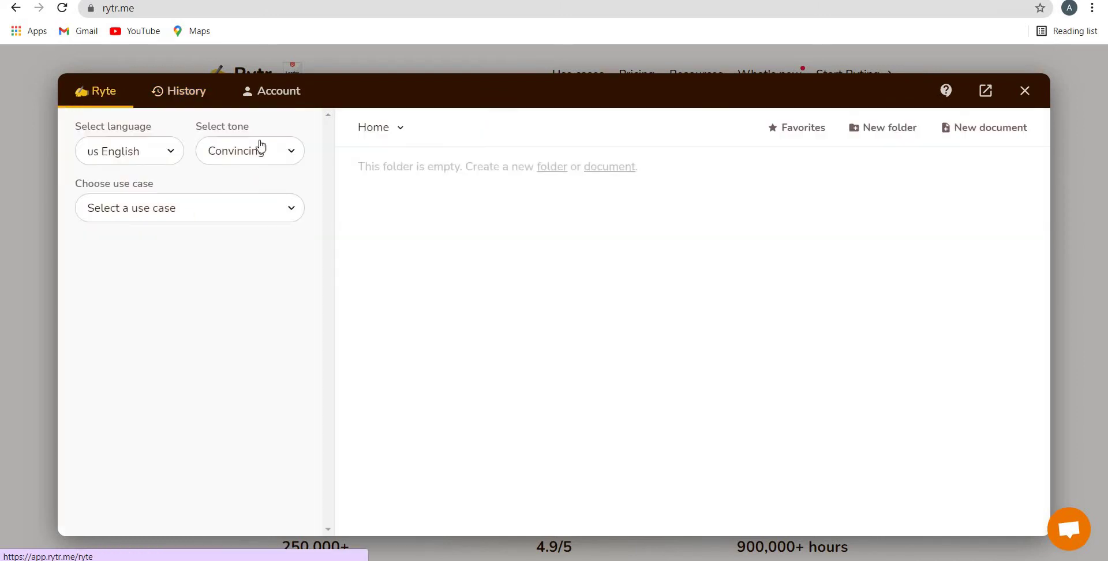
left_click(280, 96)
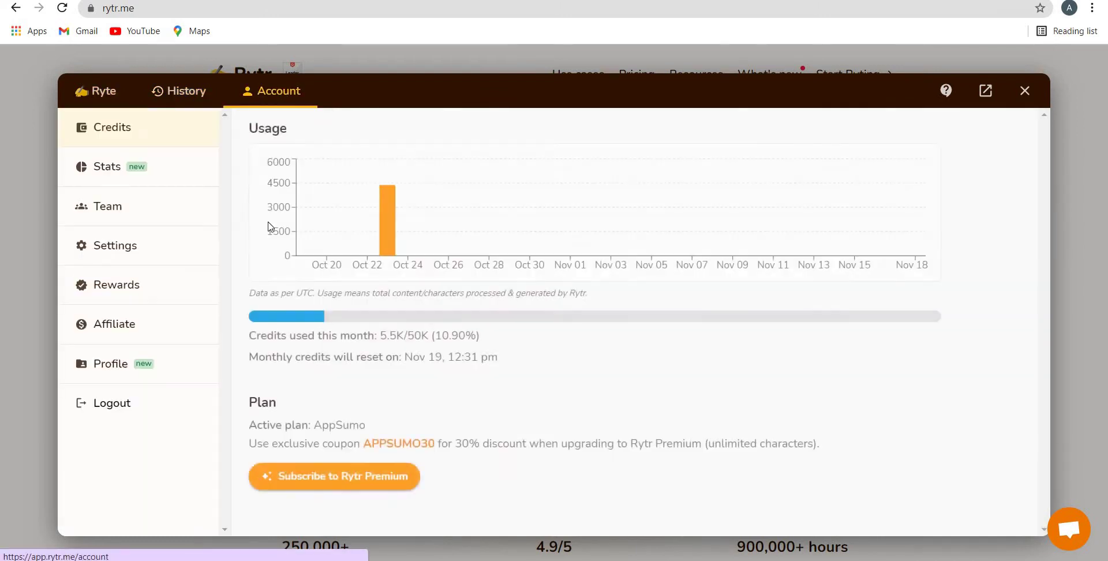
double_click(411, 335)
left_click_drag(380, 335, 398, 336)
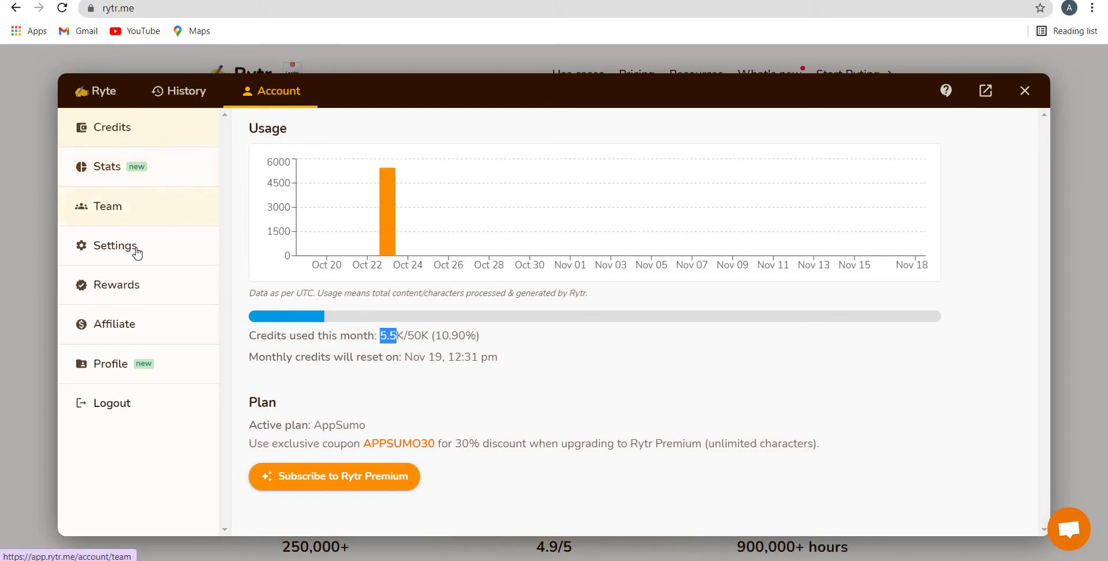
Step: Return to the writing form and look through all available output languages, keeping English selected
left_click(113, 93)
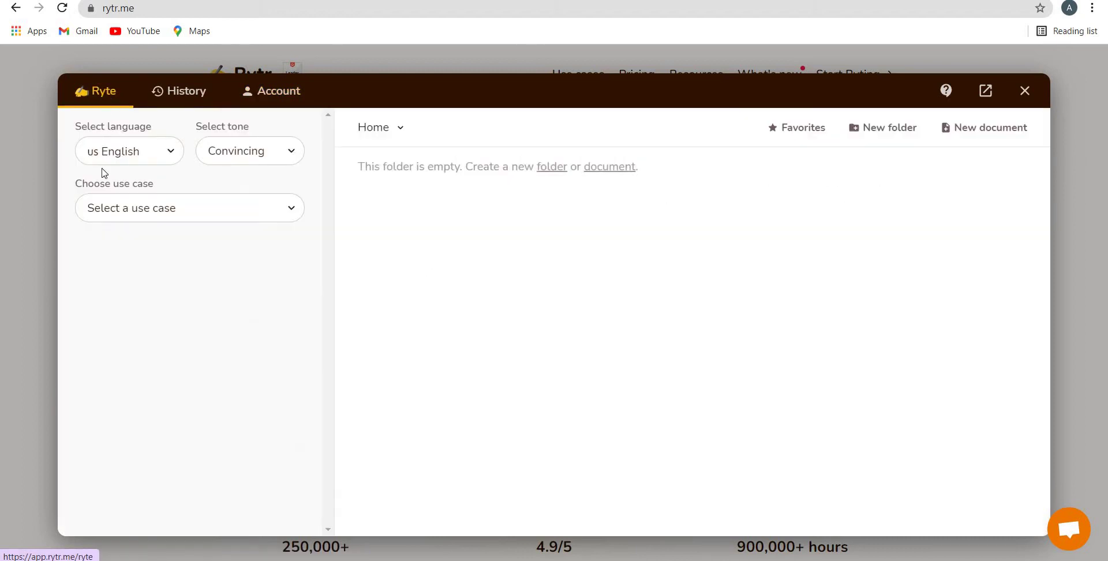
left_click(125, 151)
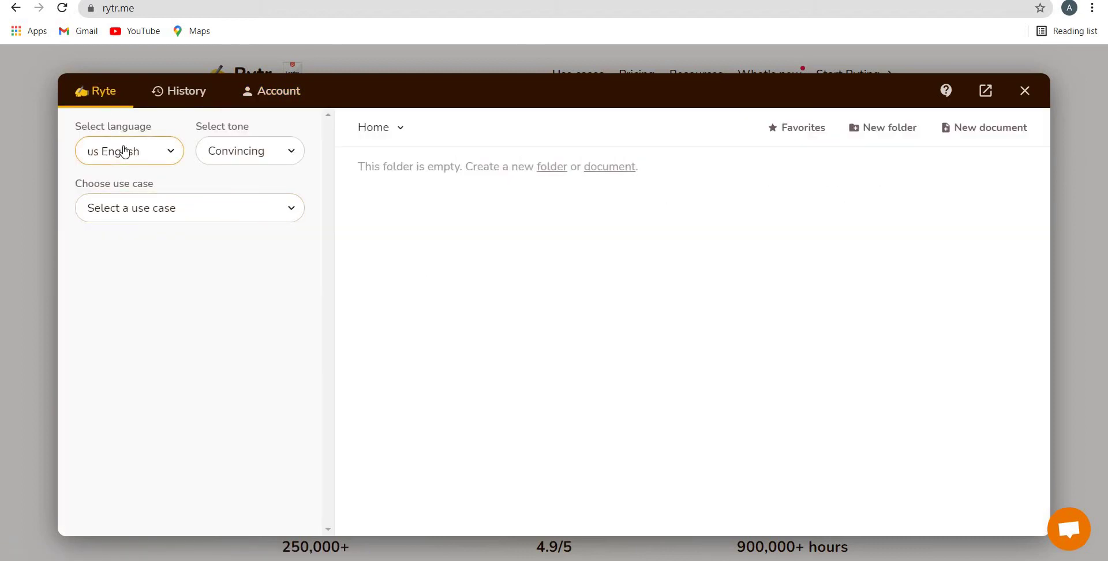
left_click(125, 151)
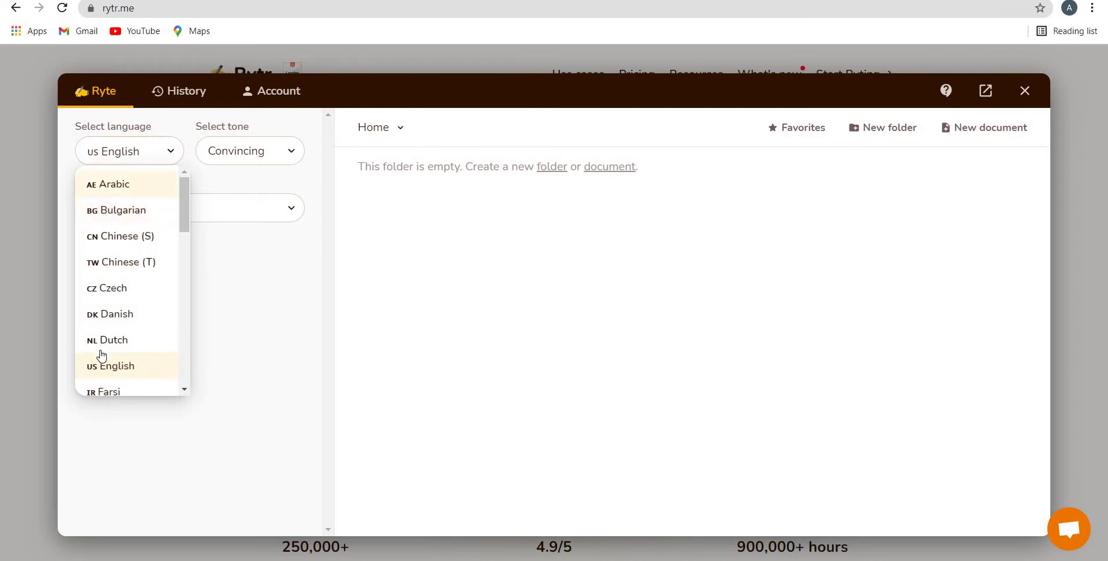
scroll(103, 353, "down", 9)
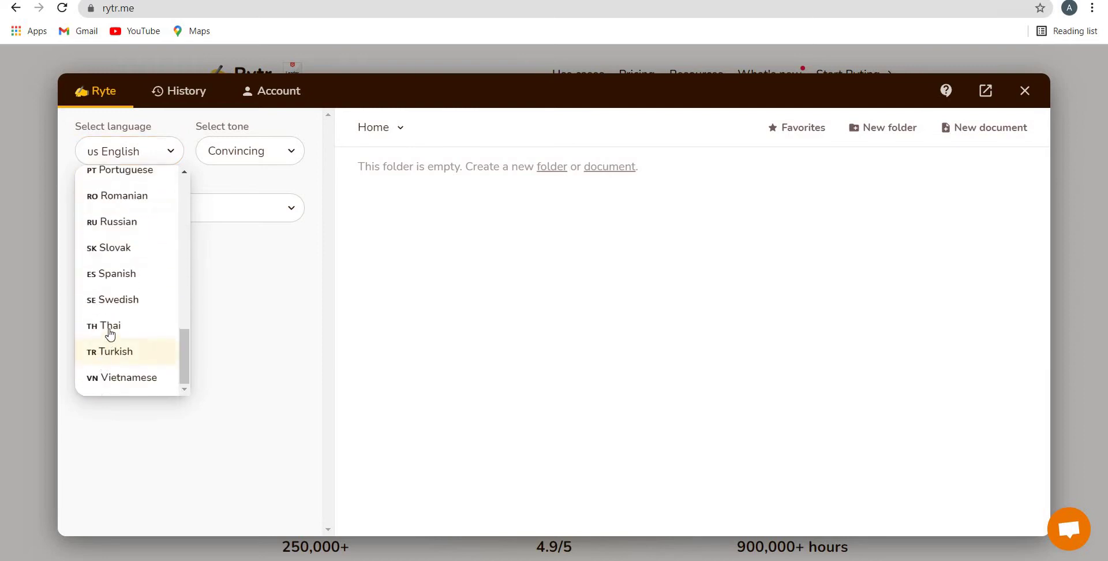
scroll(110, 259, "up", 9)
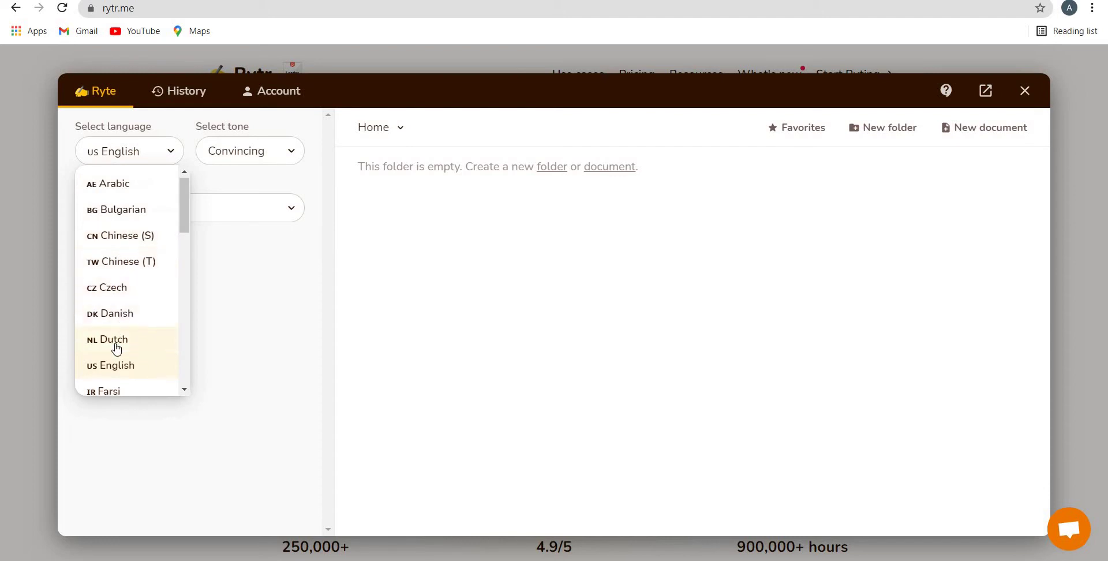
scroll(116, 346, "down", 3)
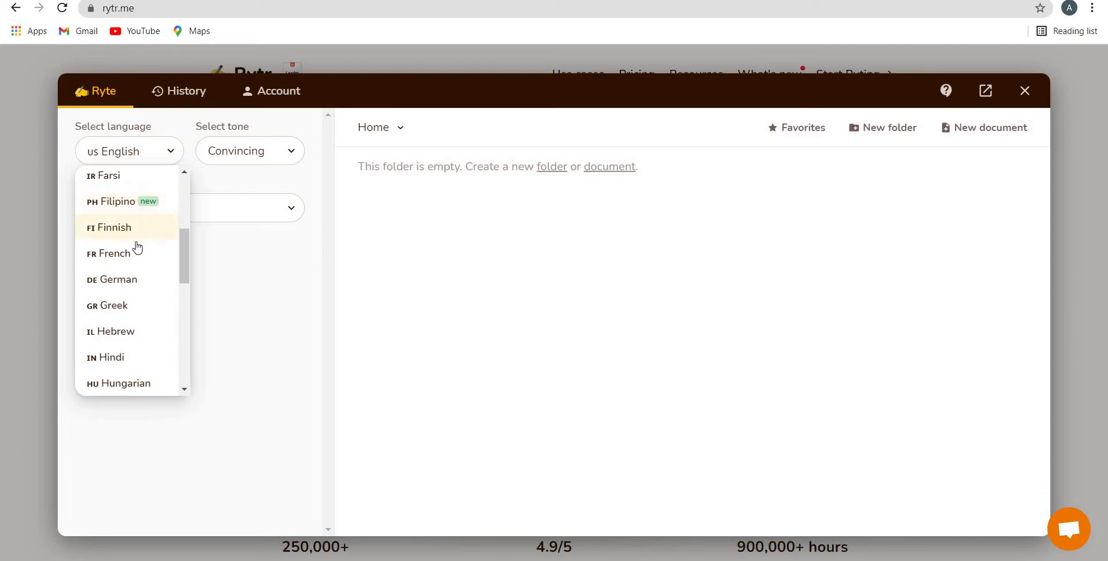
scroll(148, 331, "down", 6)
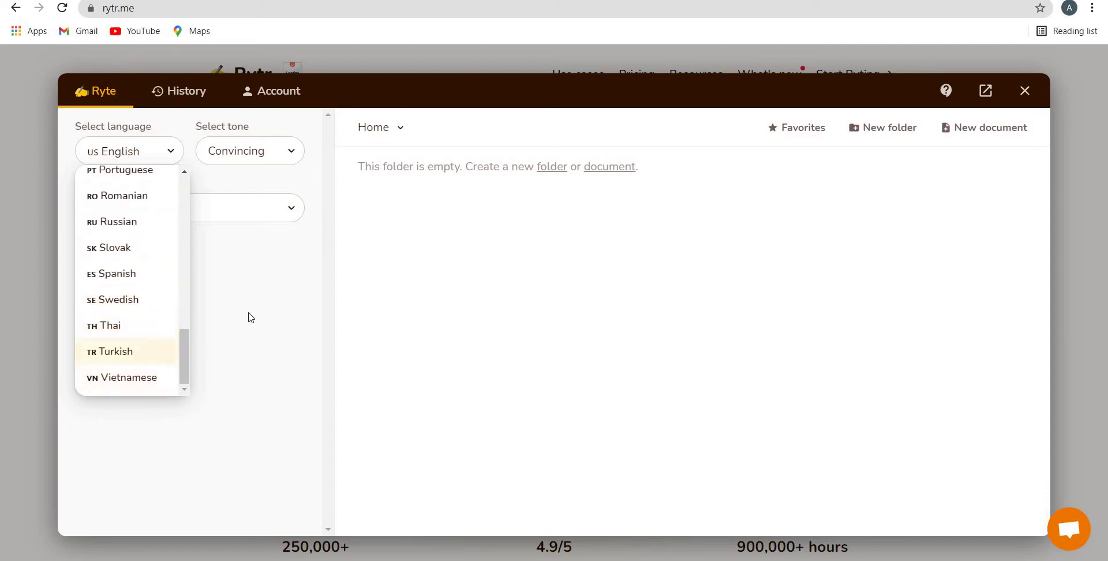
left_click(227, 304)
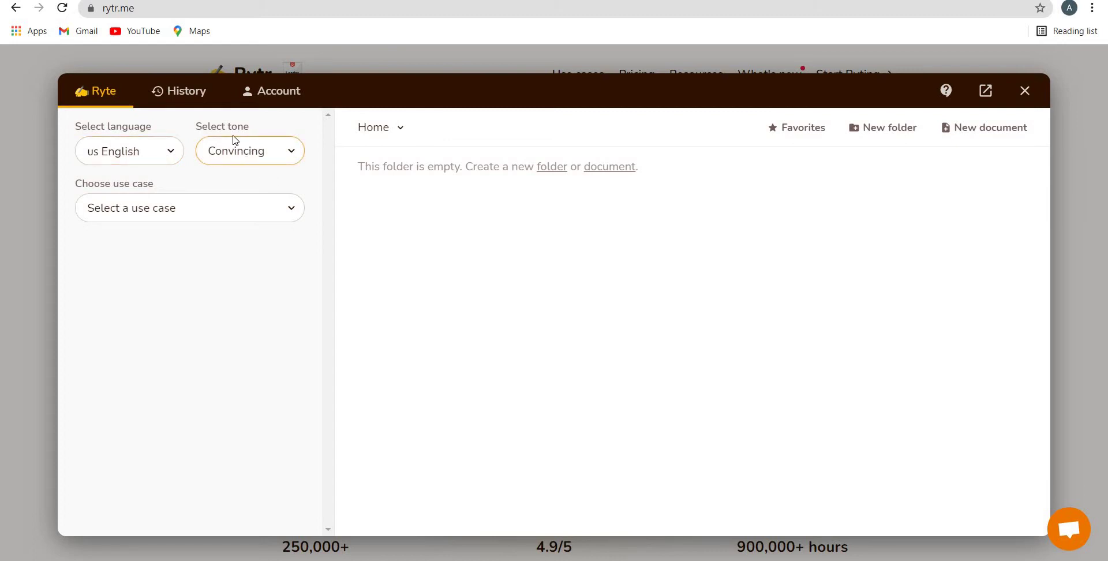
Step: Look through the available writing tones and set the tone to Casual
left_click(250, 161)
scroll(224, 258, "down", 5)
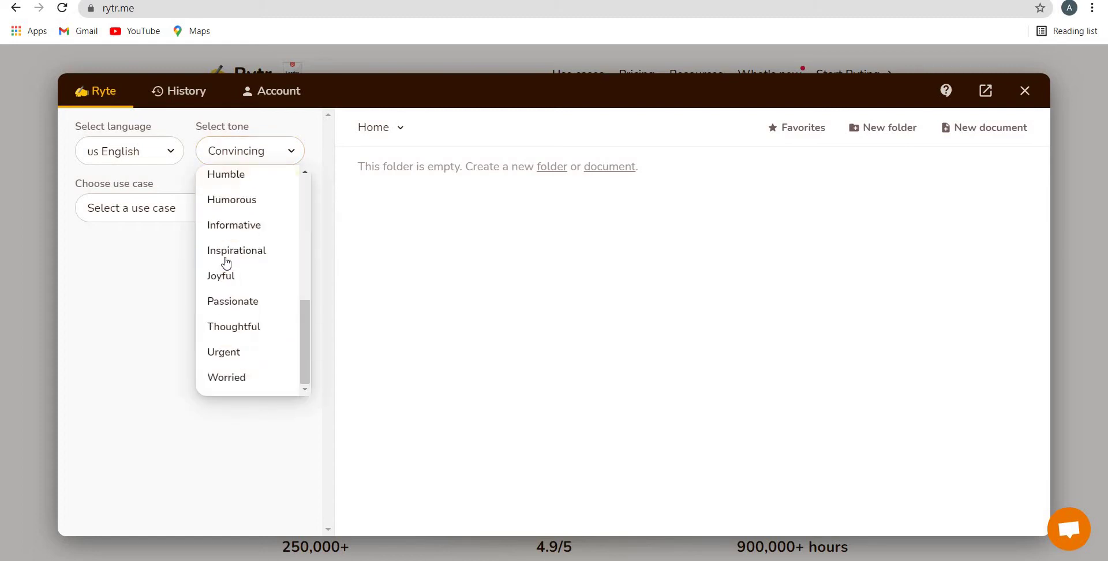
scroll(222, 254, "up", 5)
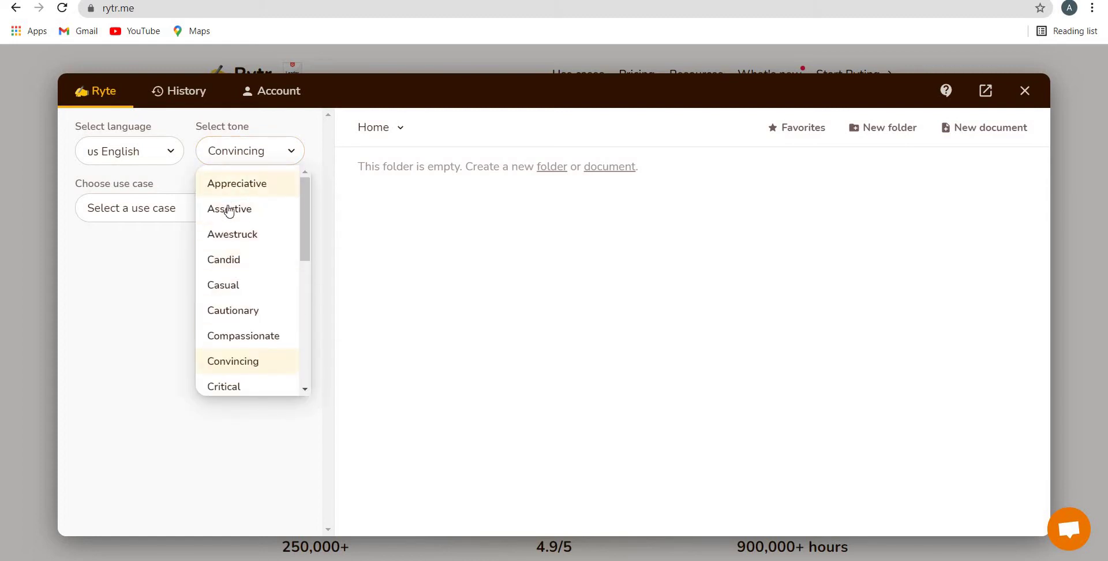
left_click(240, 286)
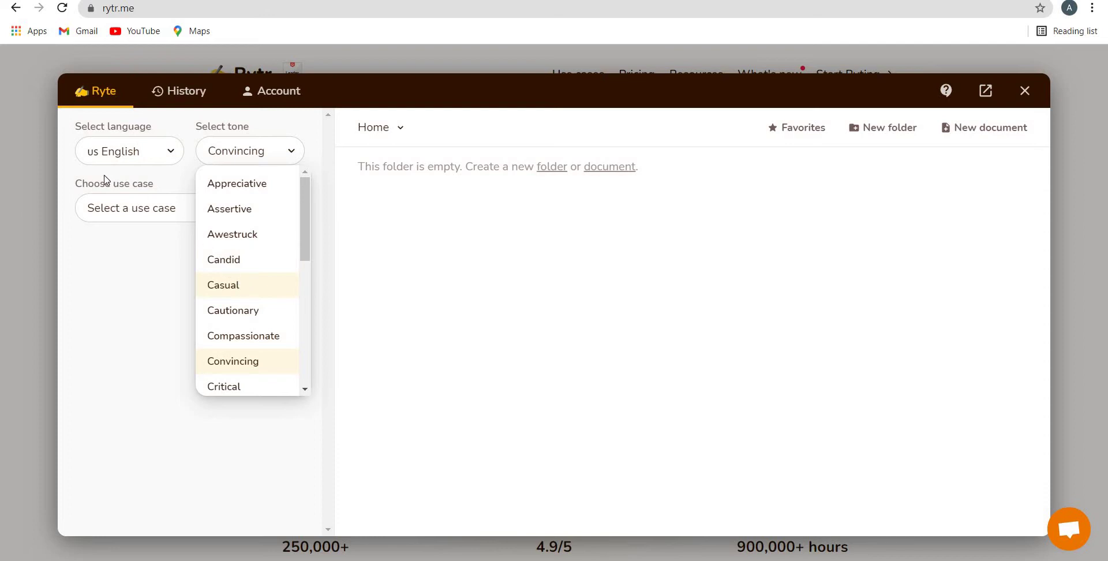
Step: Glance at the available use cases, and review the full list of writing tones again, keeping Casual selected
left_click(123, 212)
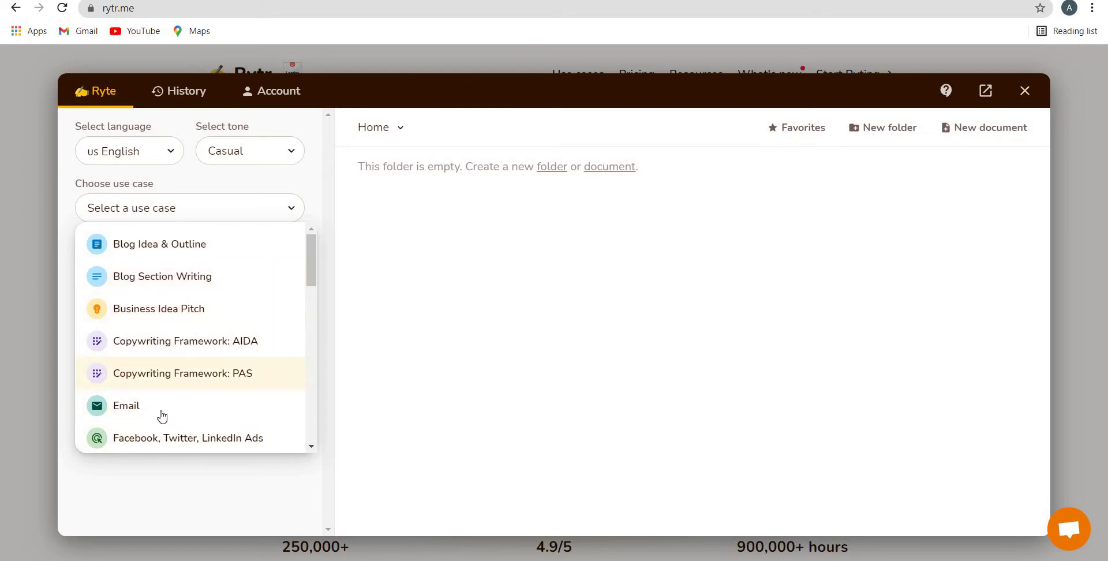
scroll(161, 415, "down", 1)
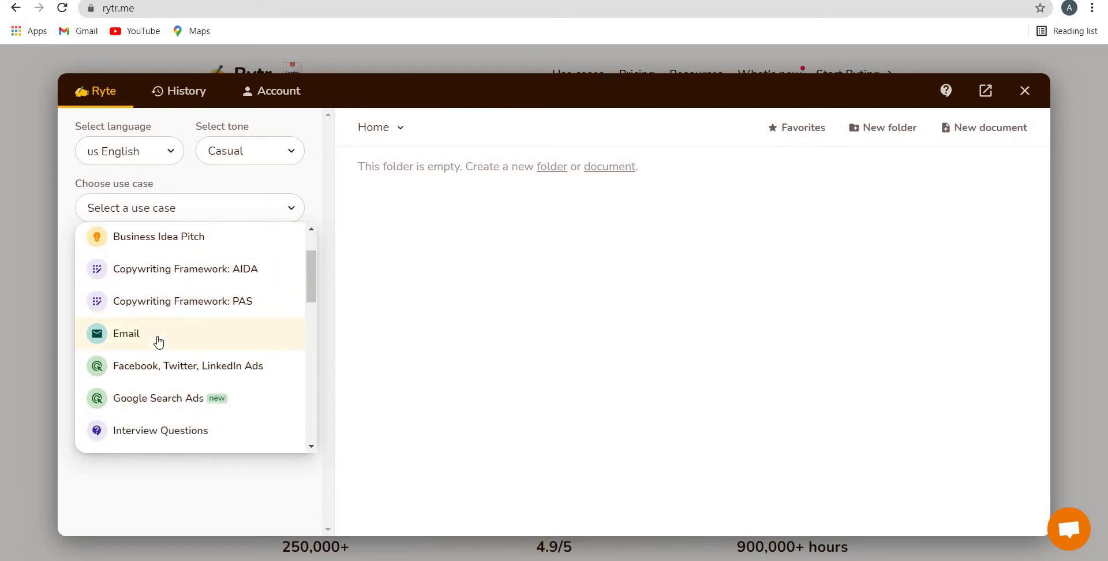
left_click(238, 160)
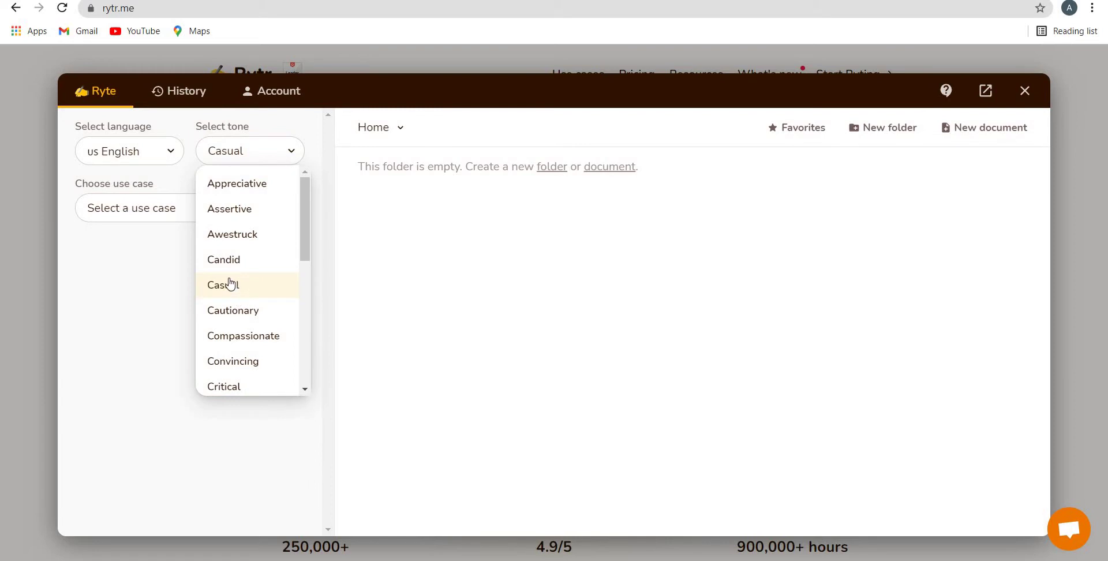
scroll(220, 286, "down", 4)
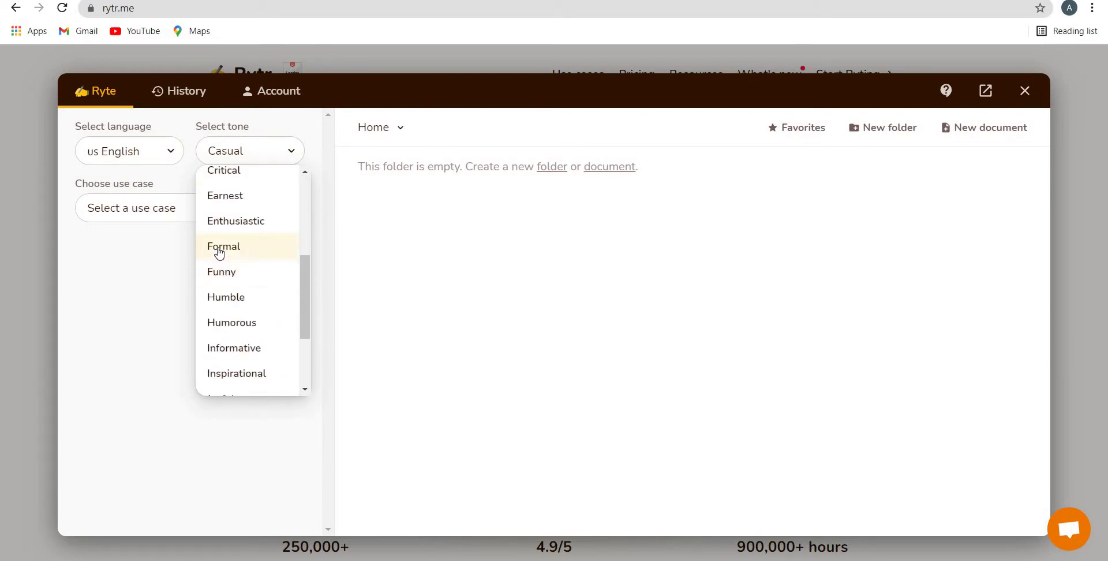
scroll(219, 252, "up", 4)
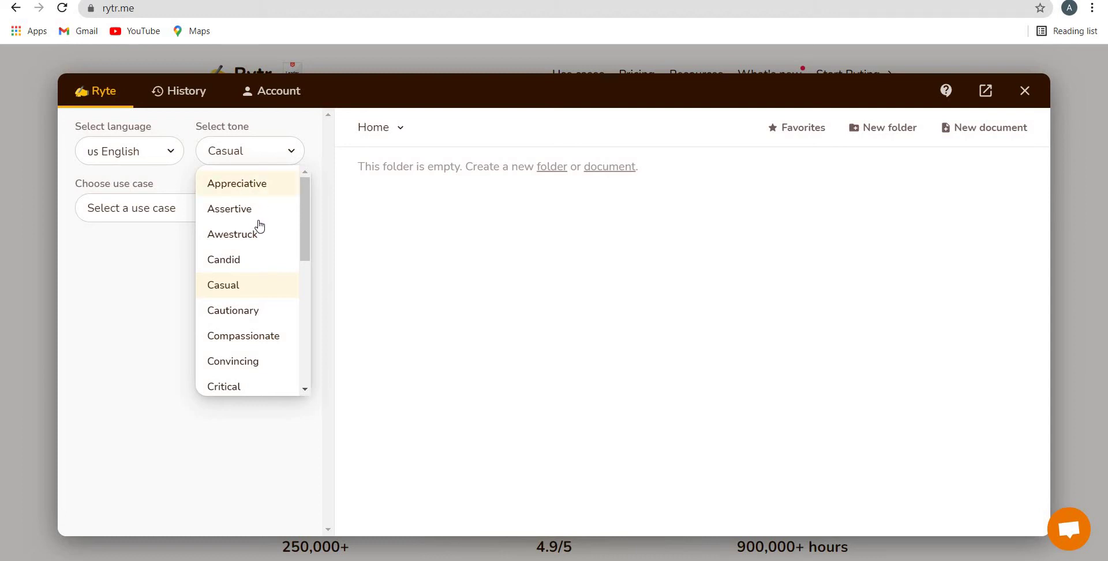
scroll(250, 364, "down", 1)
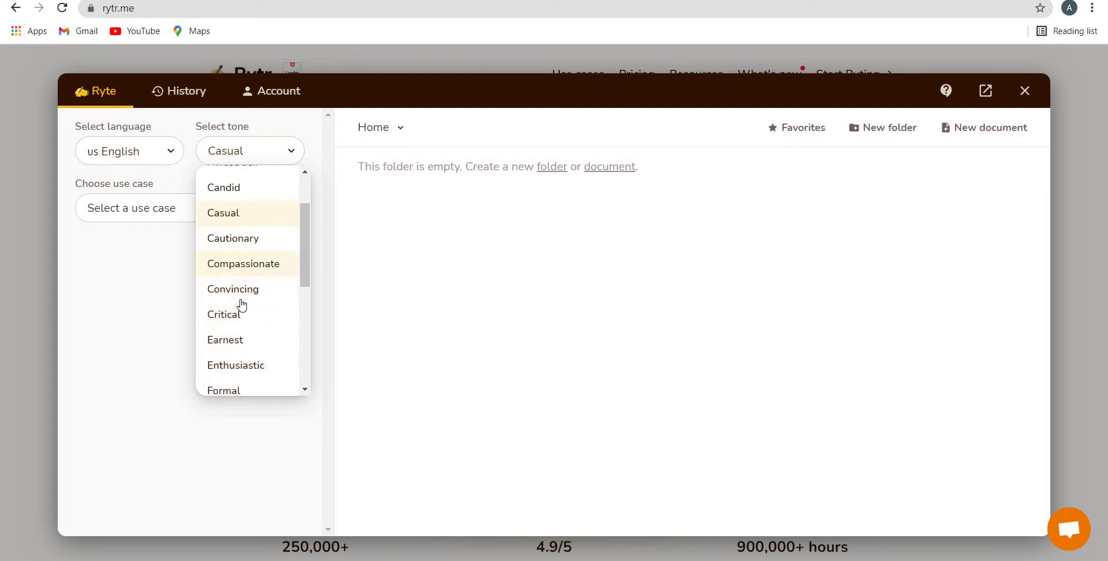
scroll(244, 288, "down", 1)
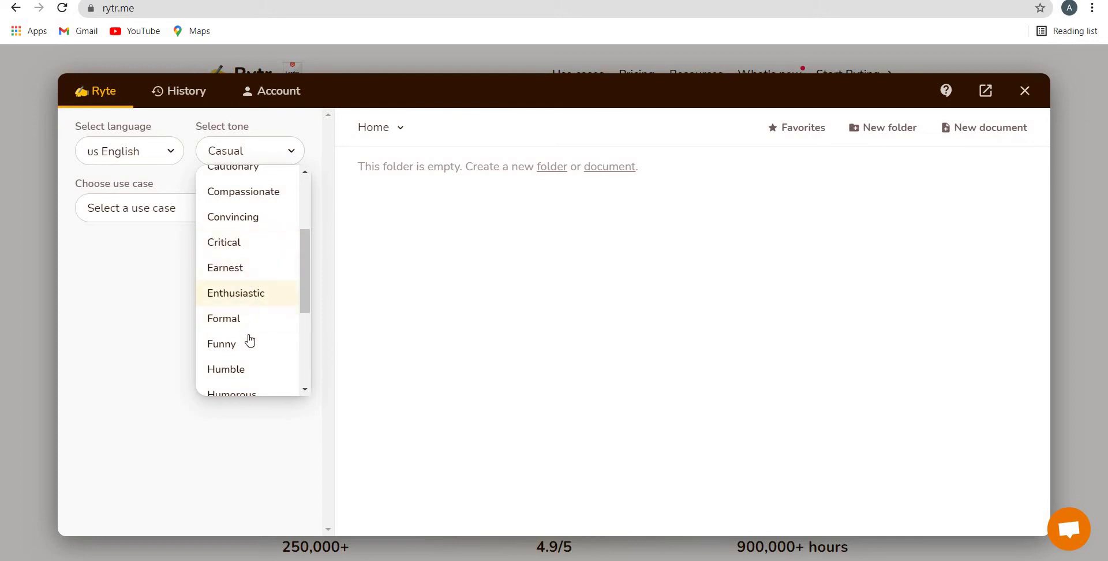
scroll(242, 306, "down", 1)
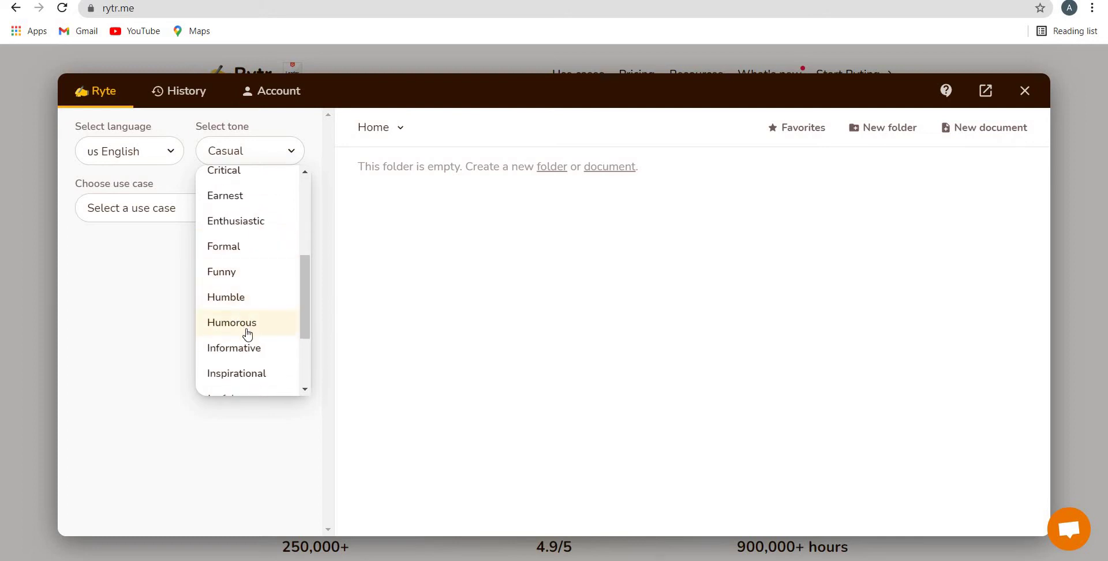
scroll(245, 329, "down", 2)
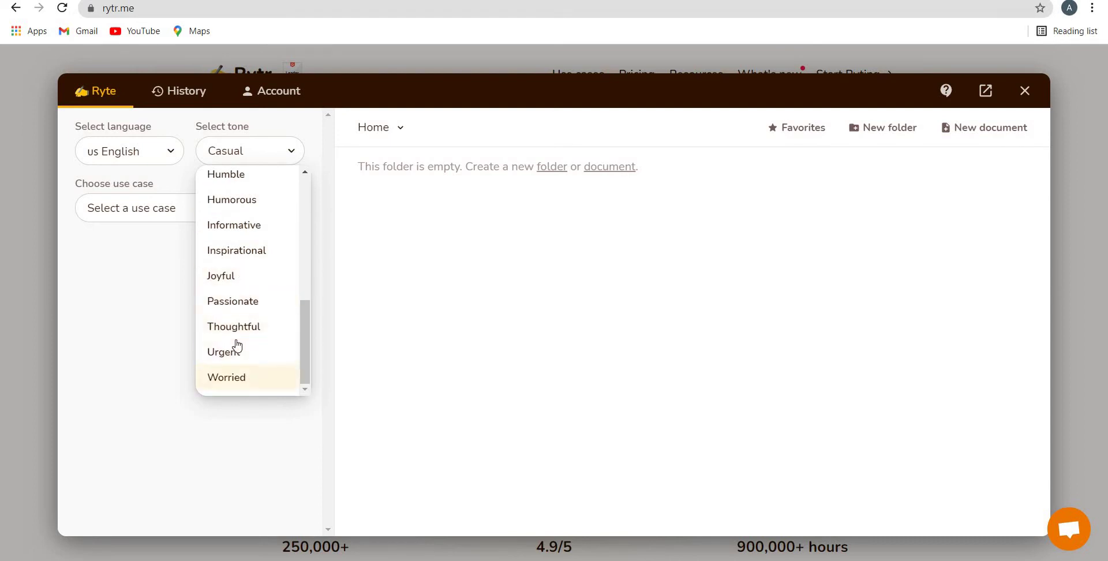
left_click(262, 158)
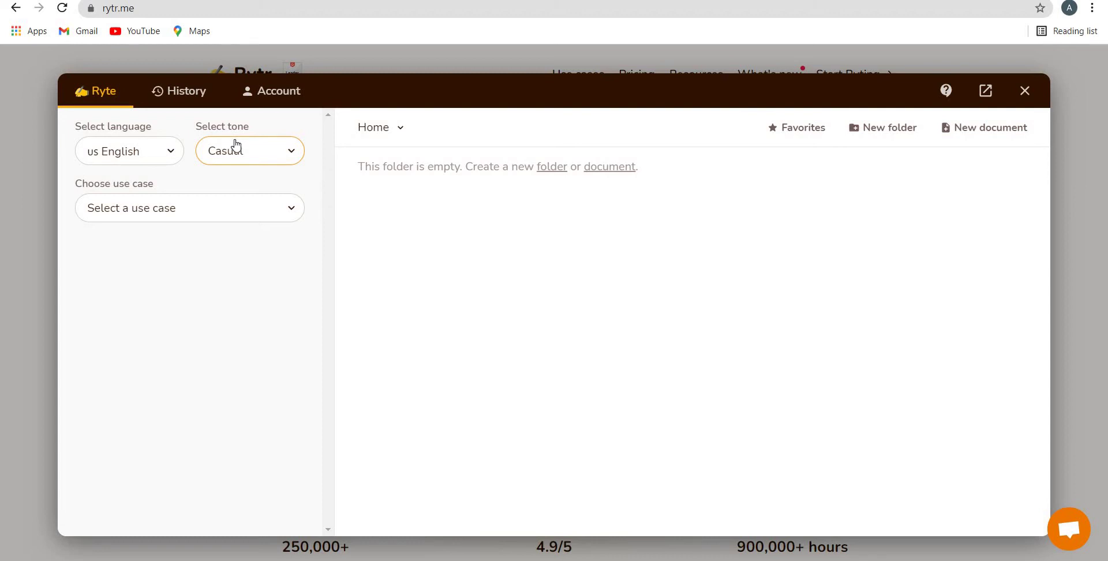
left_click(248, 162)
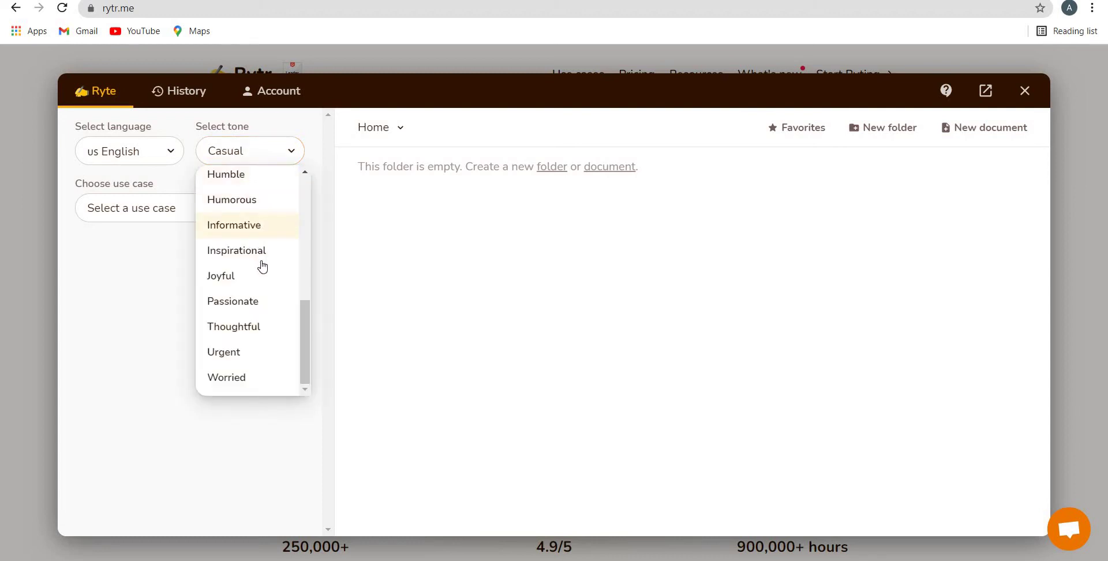
scroll(260, 249, "up", 6)
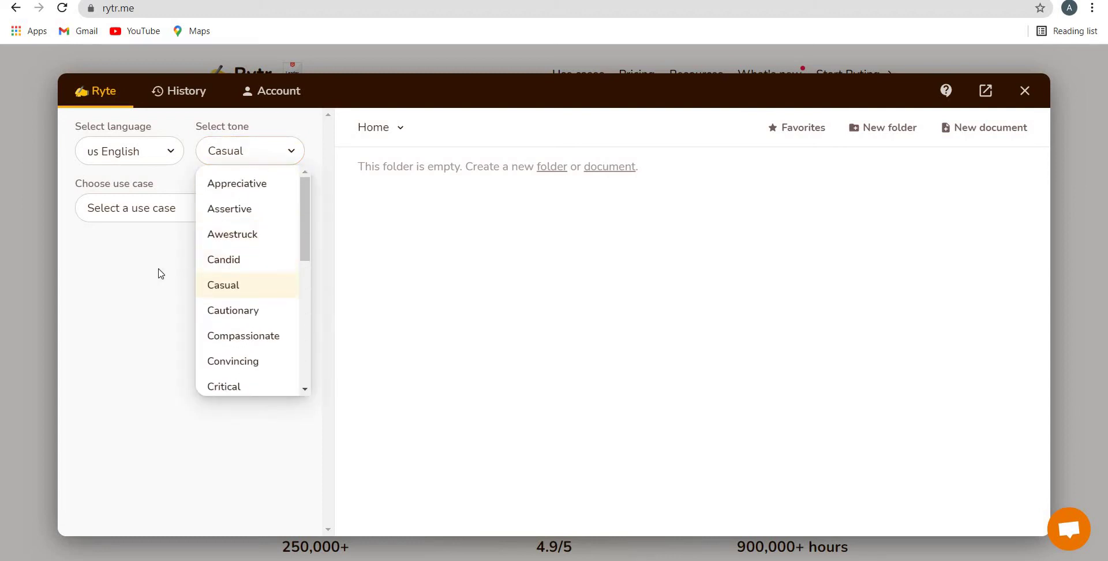
left_click(94, 196)
left_click(248, 155)
left_click(245, 291)
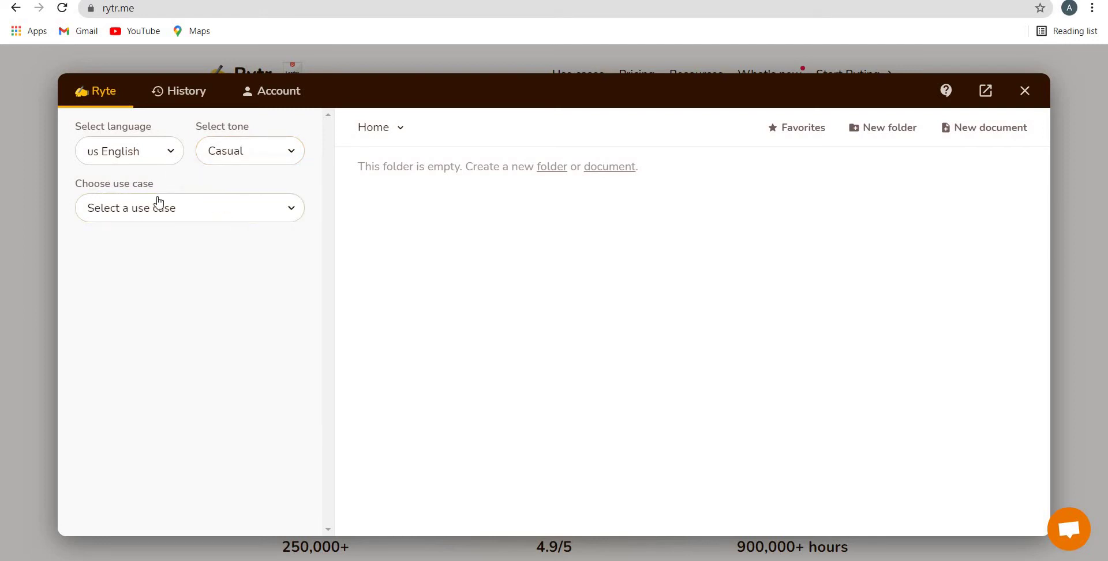
Step: Look through all available use cases and set the use case to Blog Idea & Outline
left_click(180, 218)
scroll(189, 374, "down", 1)
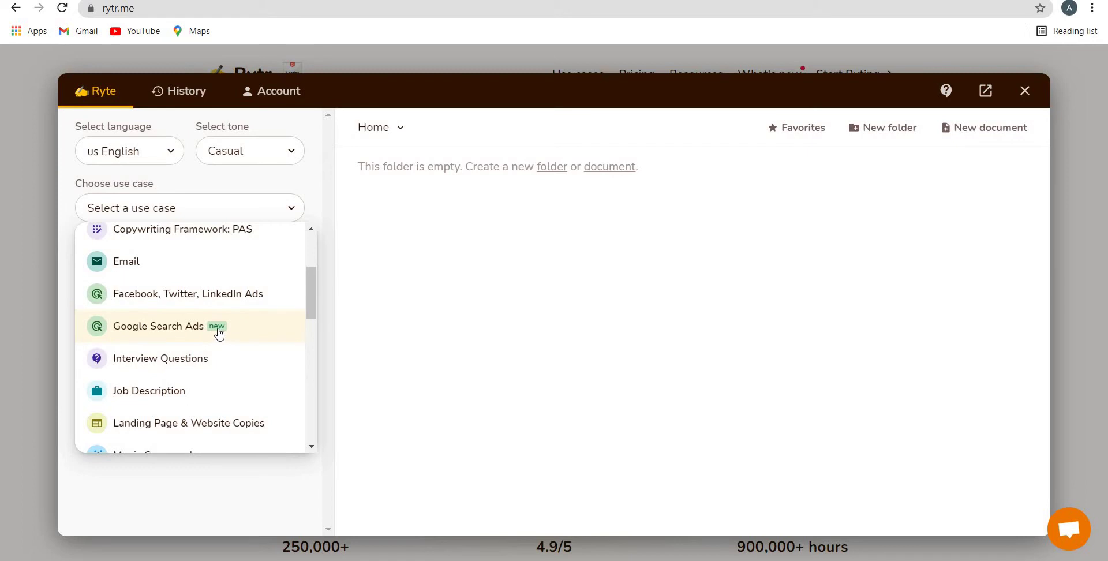
scroll(193, 257, "down", 2)
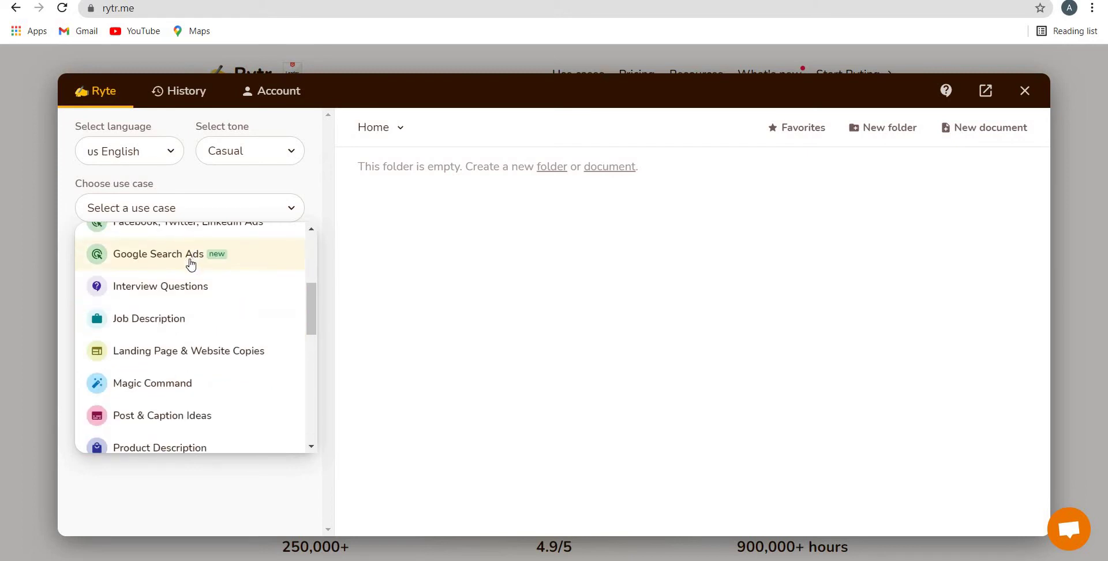
scroll(190, 355, "up", 2)
scroll(191, 355, "up", 1)
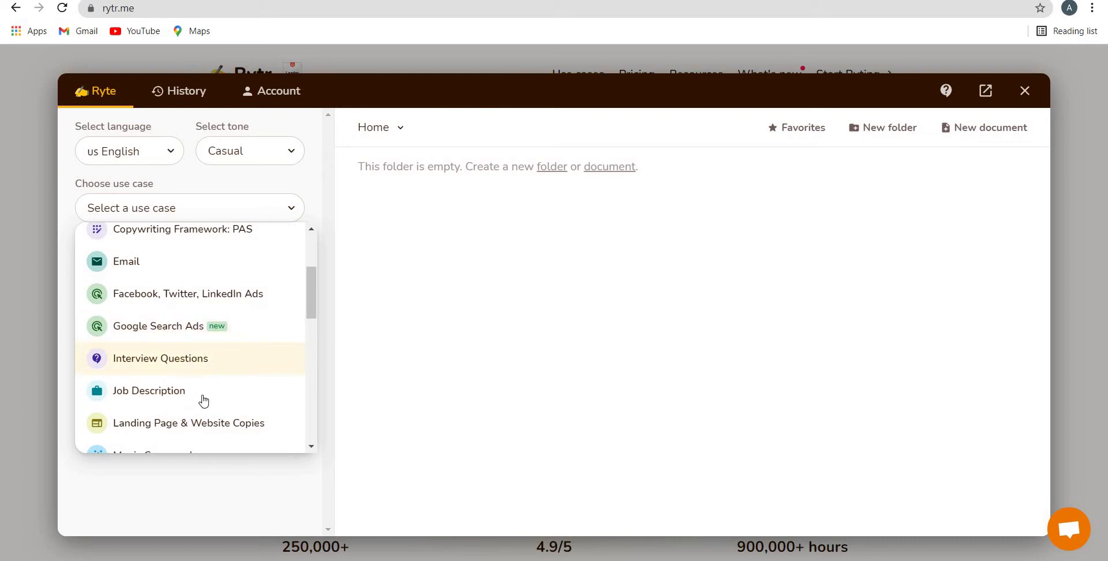
scroll(198, 353, "down", 2)
scroll(198, 346, "down", 4)
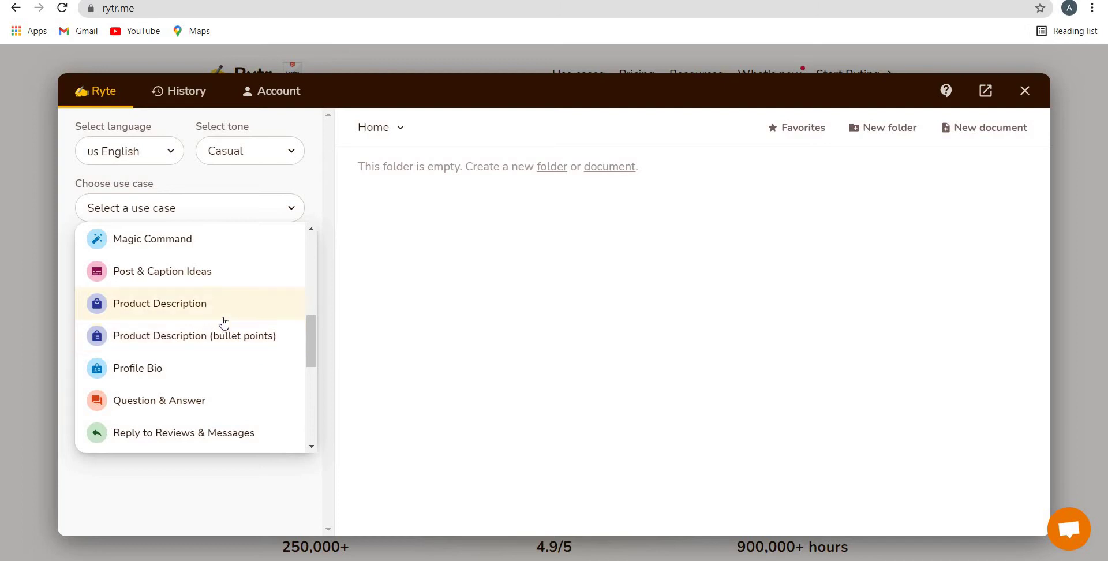
scroll(207, 333, "down", 1)
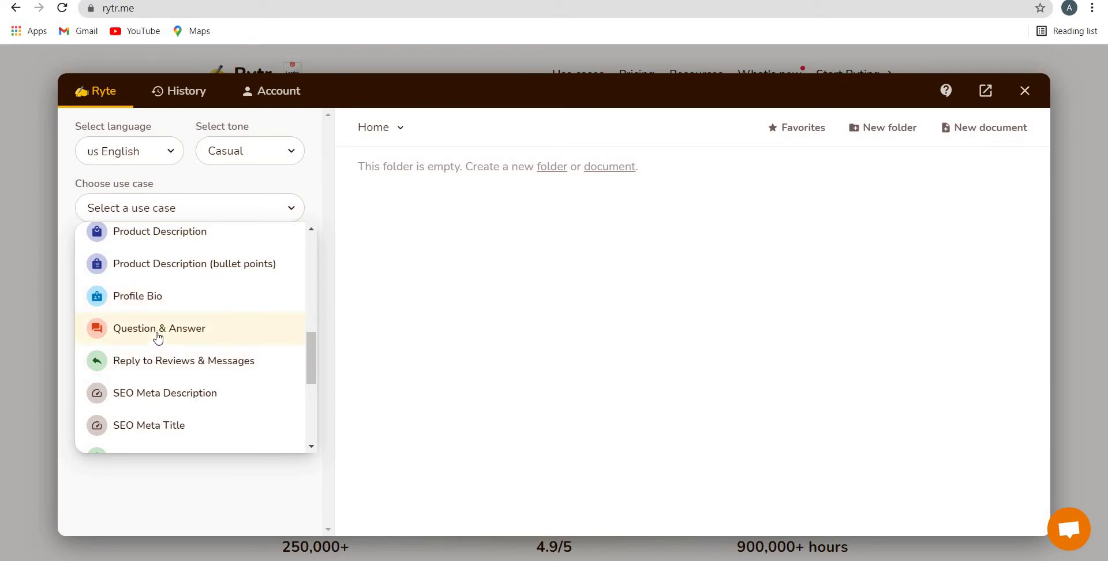
scroll(153, 289, "down", 2)
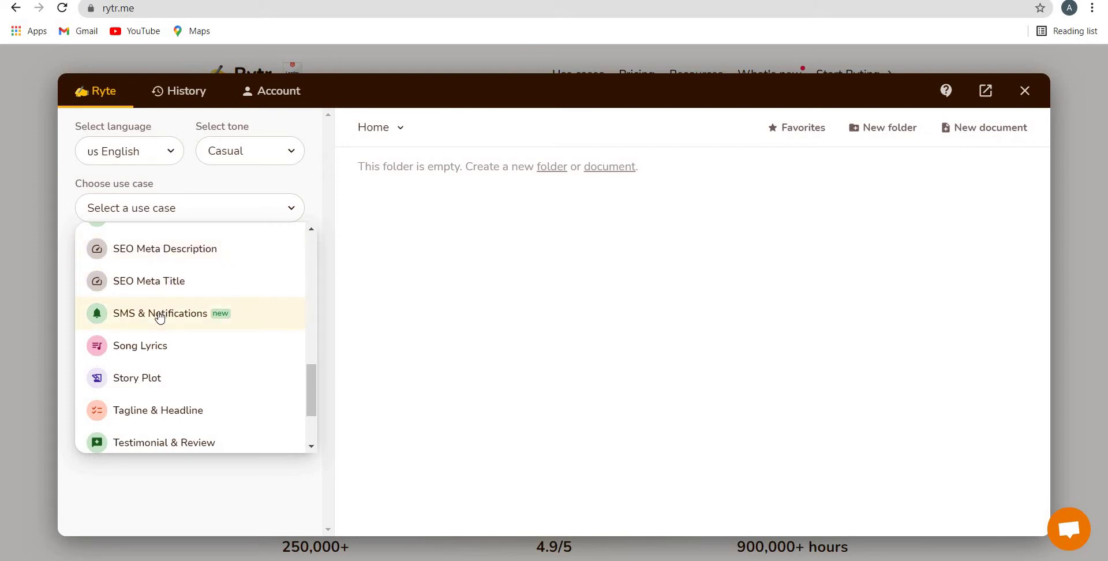
scroll(153, 358, "down", 1)
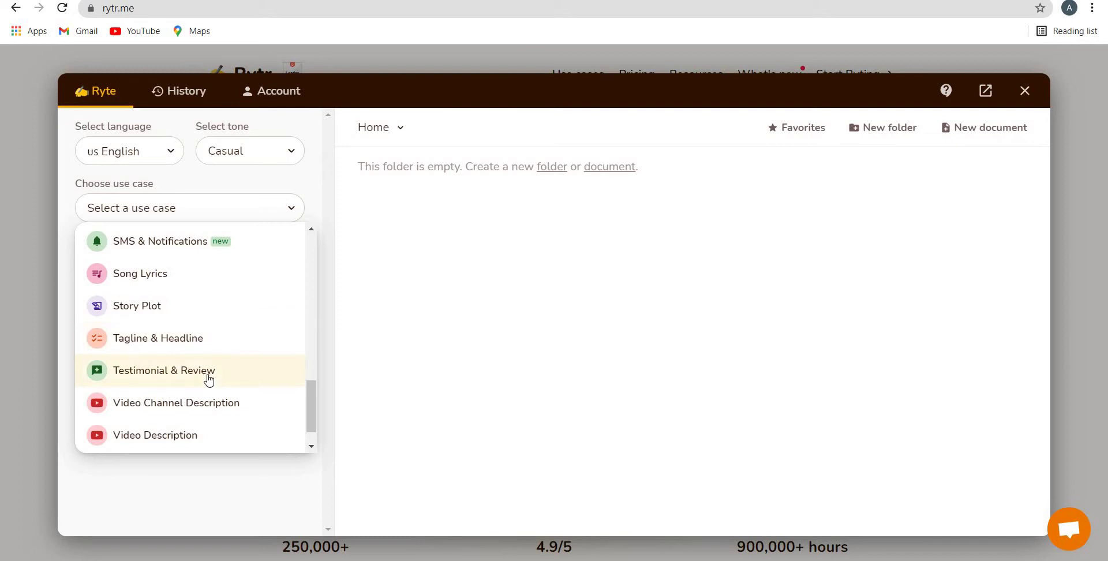
scroll(186, 385, "down", 1)
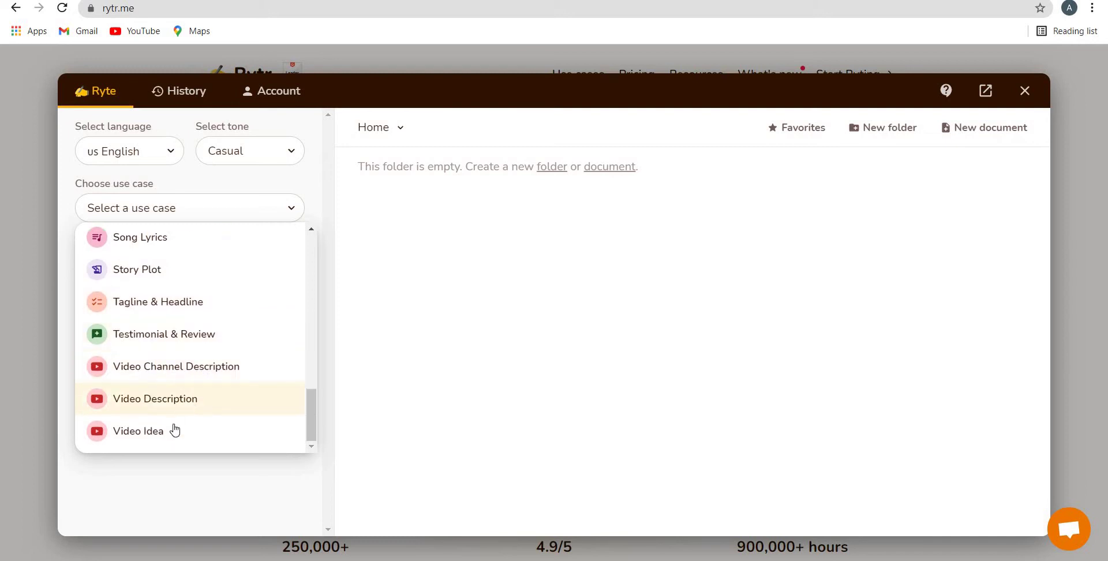
scroll(183, 388, "up", 15)
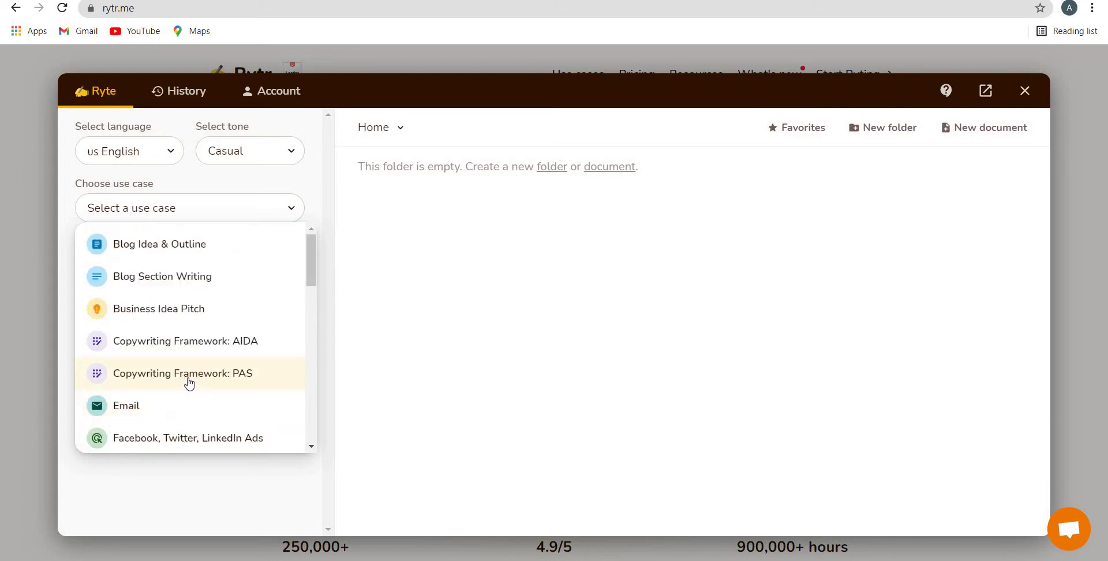
left_click(156, 249)
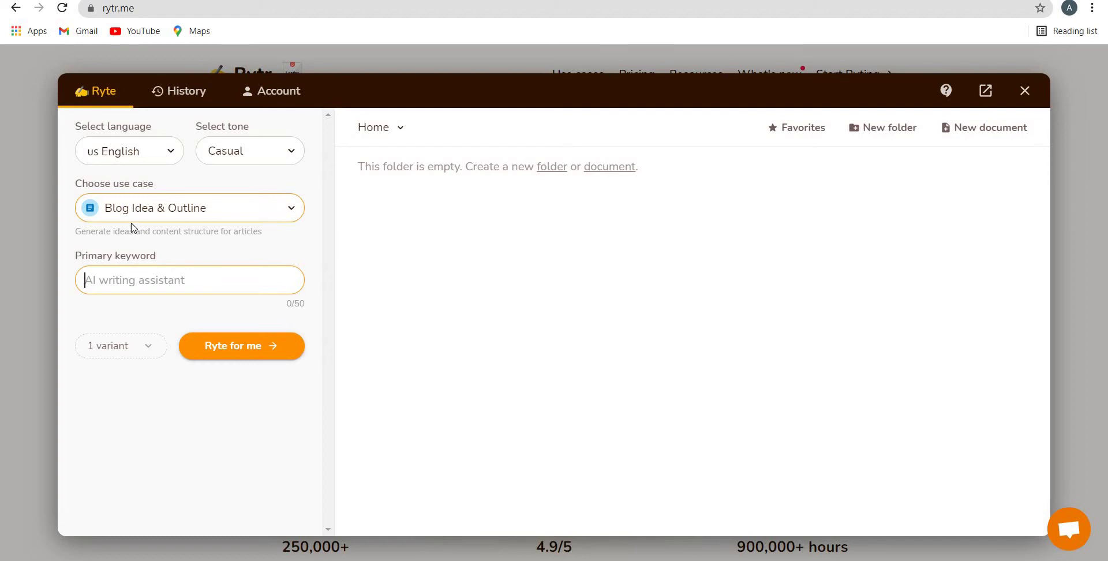
Step: Enter "Beach resort and vacation in Maldives" as the primary keyword
left_click(158, 281)
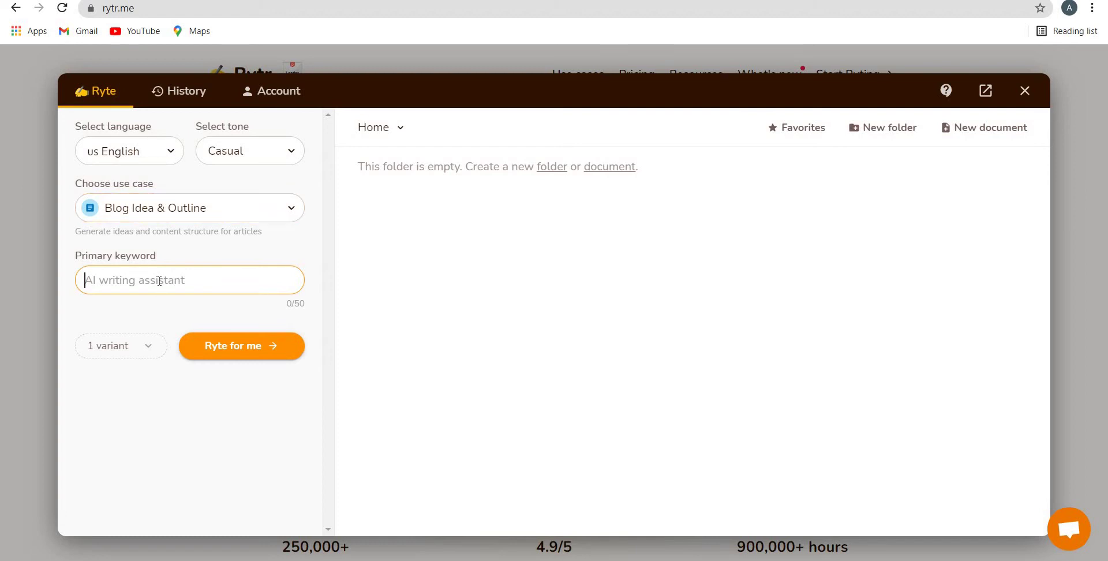
type("Beach resor")
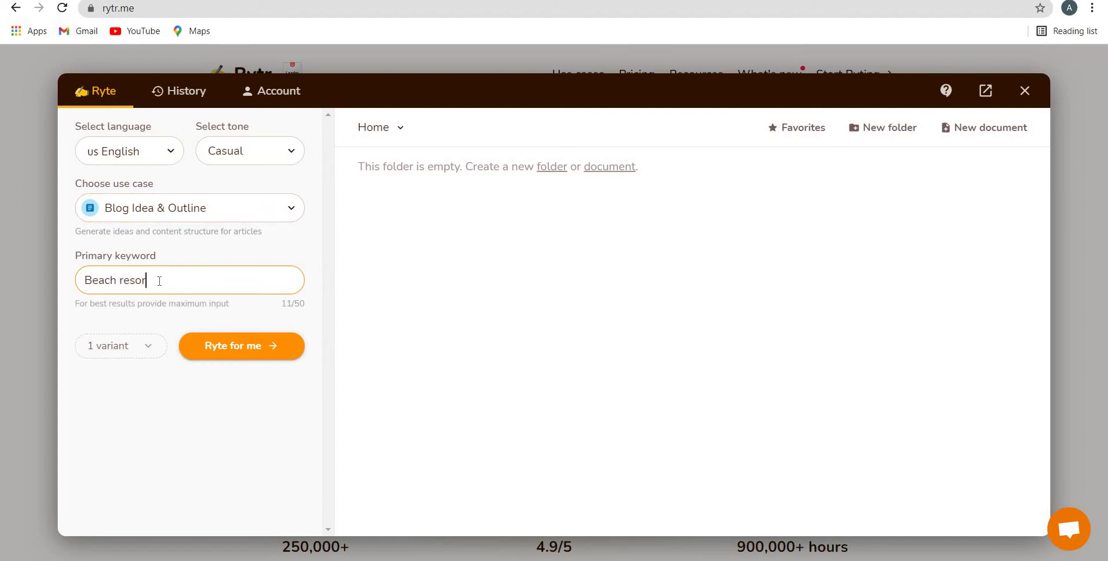
type("t and vacation in Maldives")
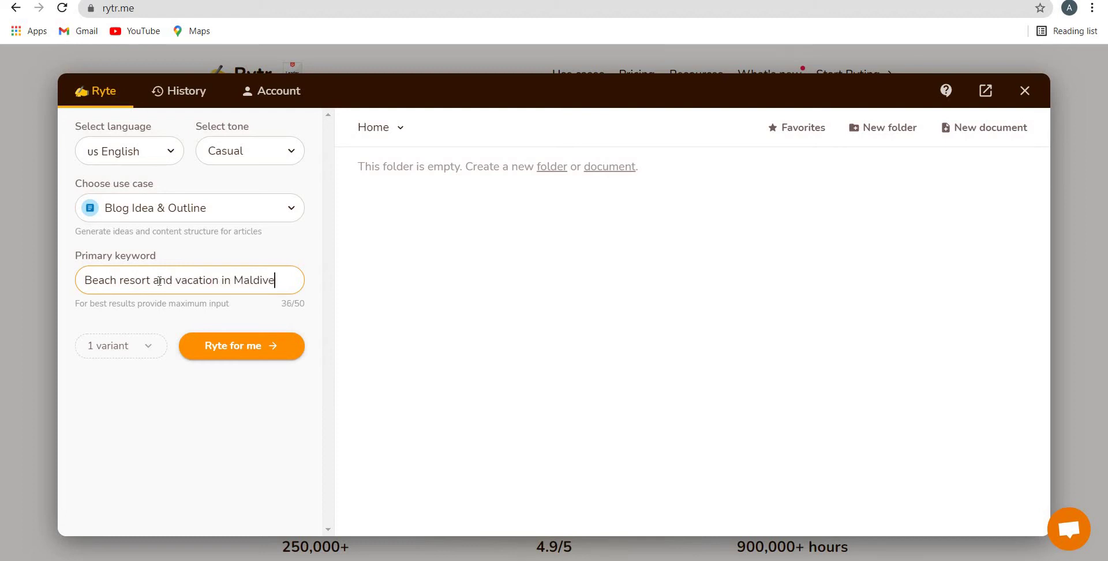
Step: Set the output to 2 variants and generate the blog ideas and outlines from the primary keyword
left_click(131, 355)
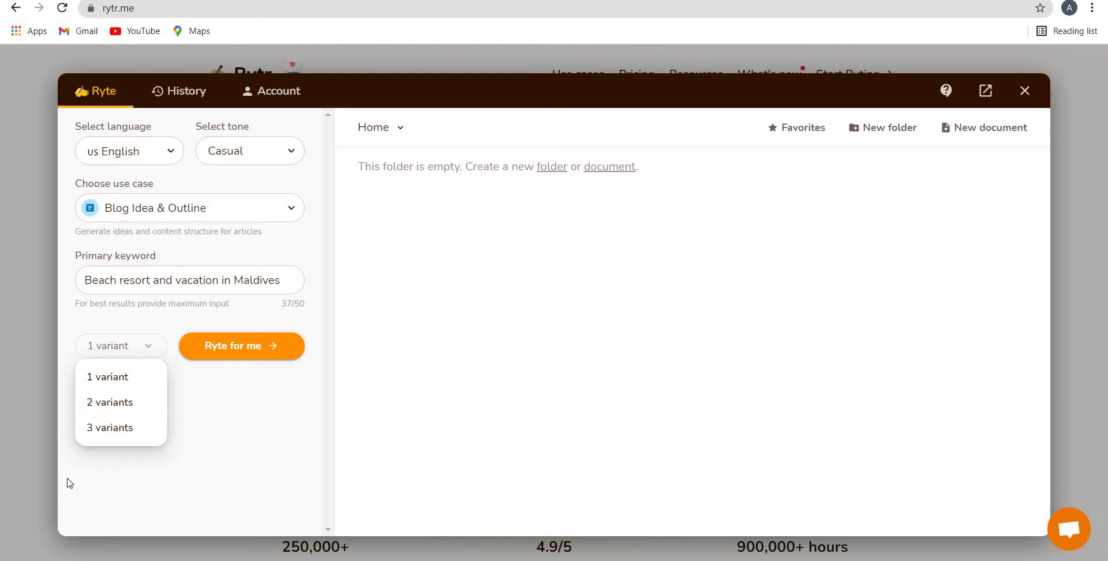
left_click(110, 402)
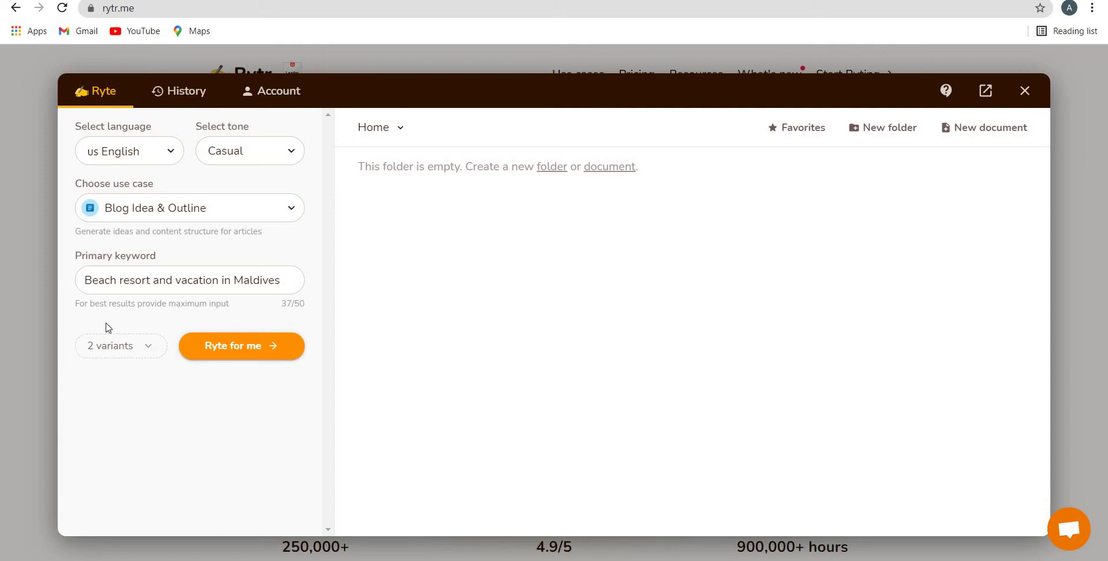
left_click(92, 281)
left_click_drag(93, 280, 260, 280)
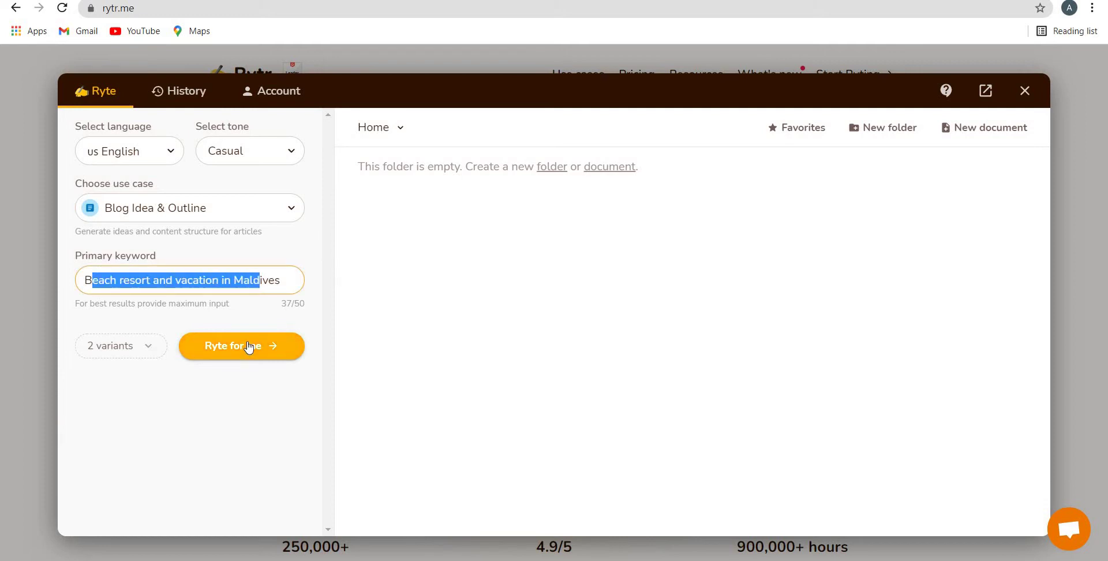
left_click(249, 346)
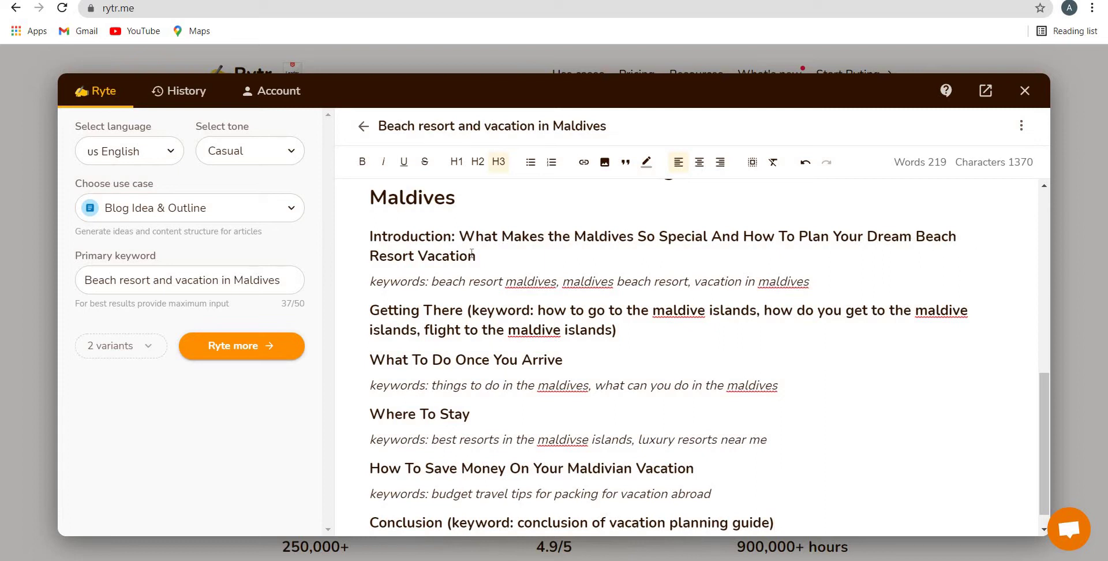
Step: Examine the generated outline's title, introduction heading and the keywords listed beneath it, highlighting each part
left_click_drag(475, 256, 421, 193)
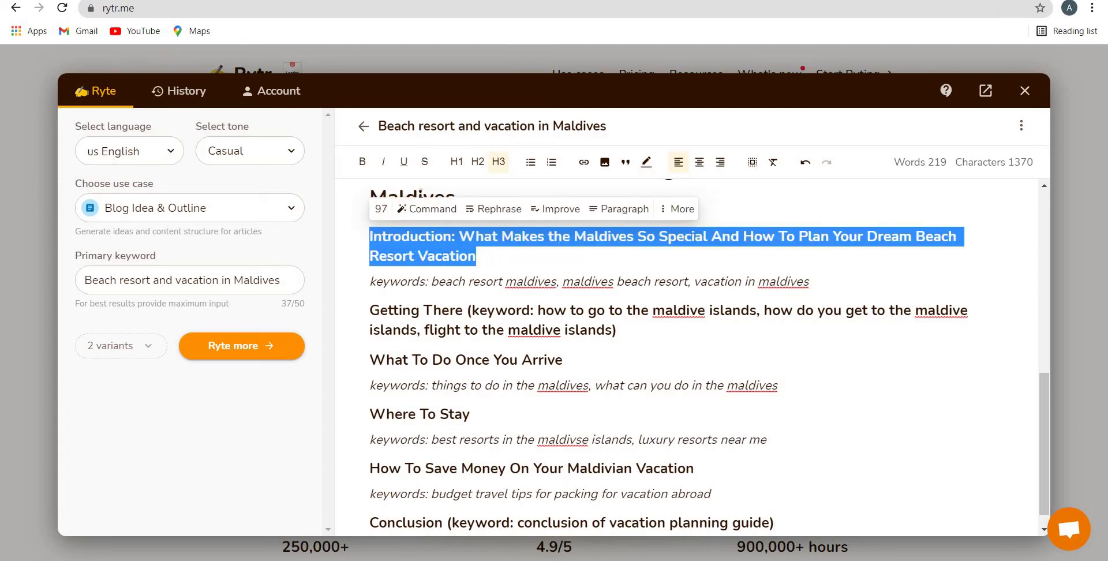
left_click(400, 234)
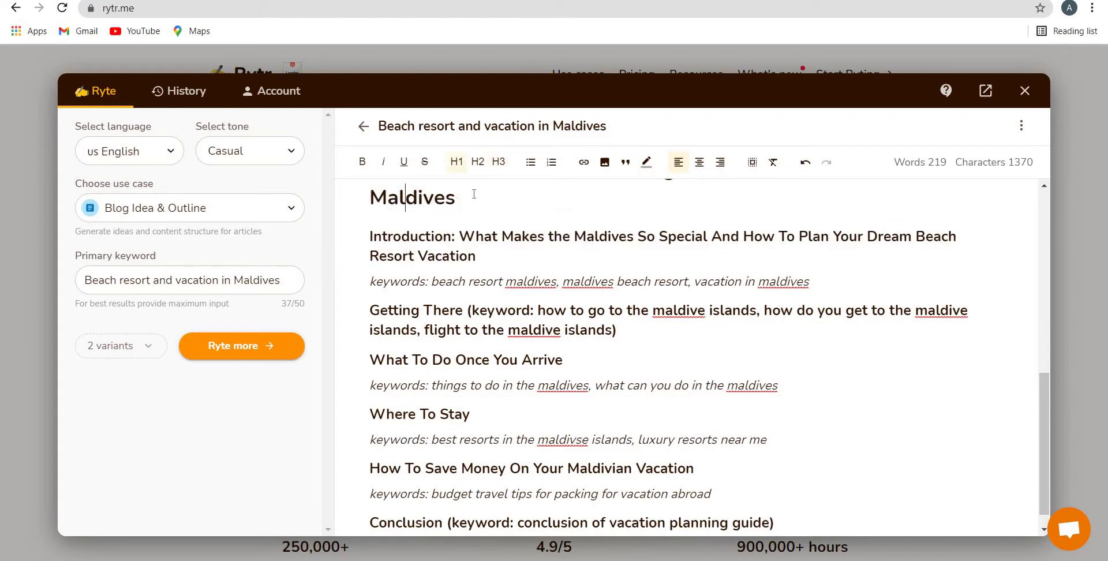
left_click_drag(455, 198, 369, 197)
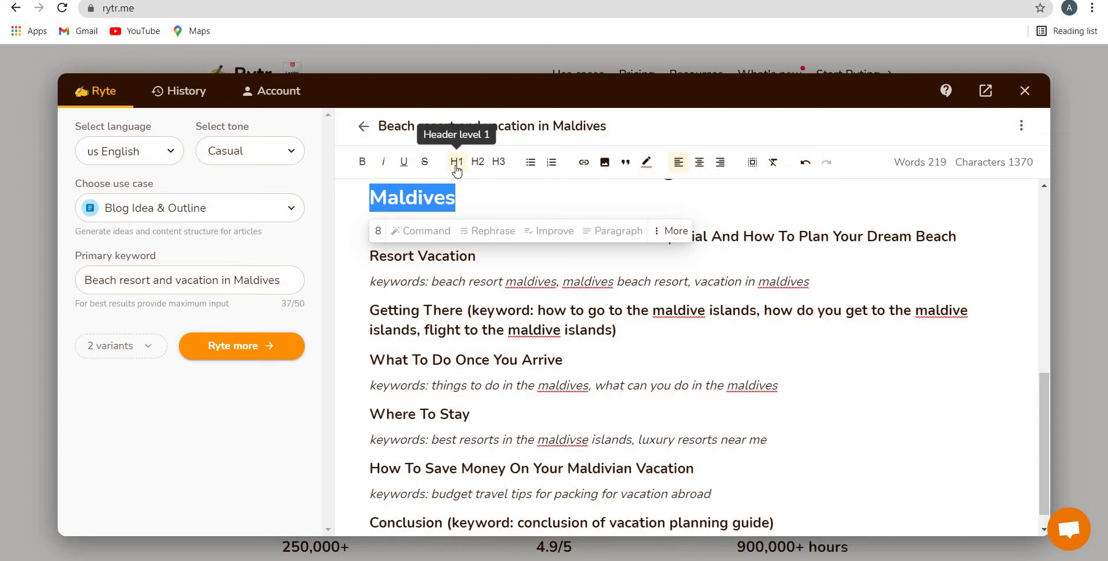
left_click_drag(475, 255, 363, 236)
left_click(394, 284)
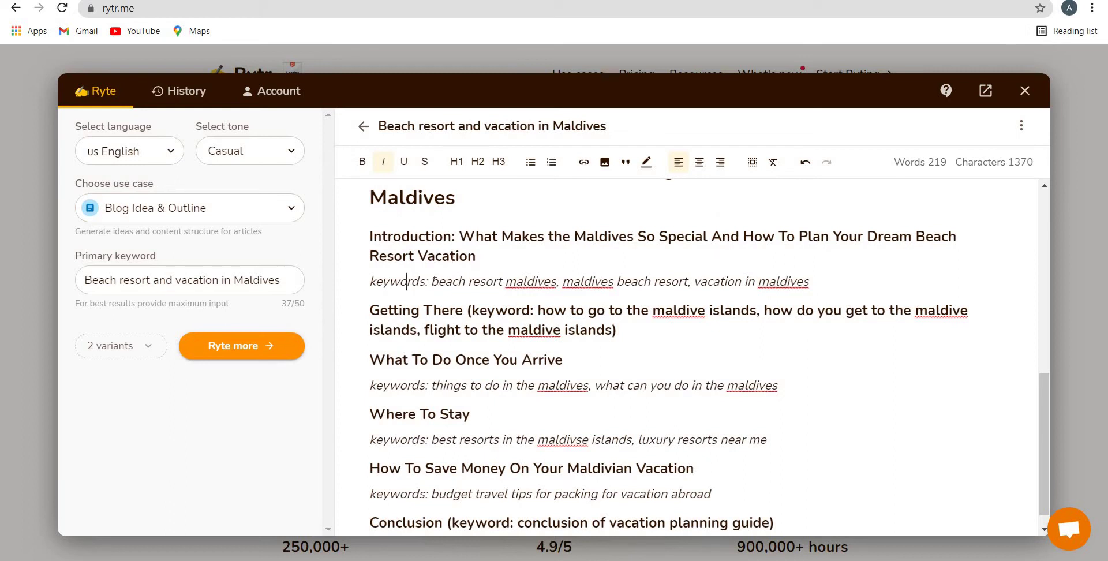
left_click_drag(431, 282, 665, 281)
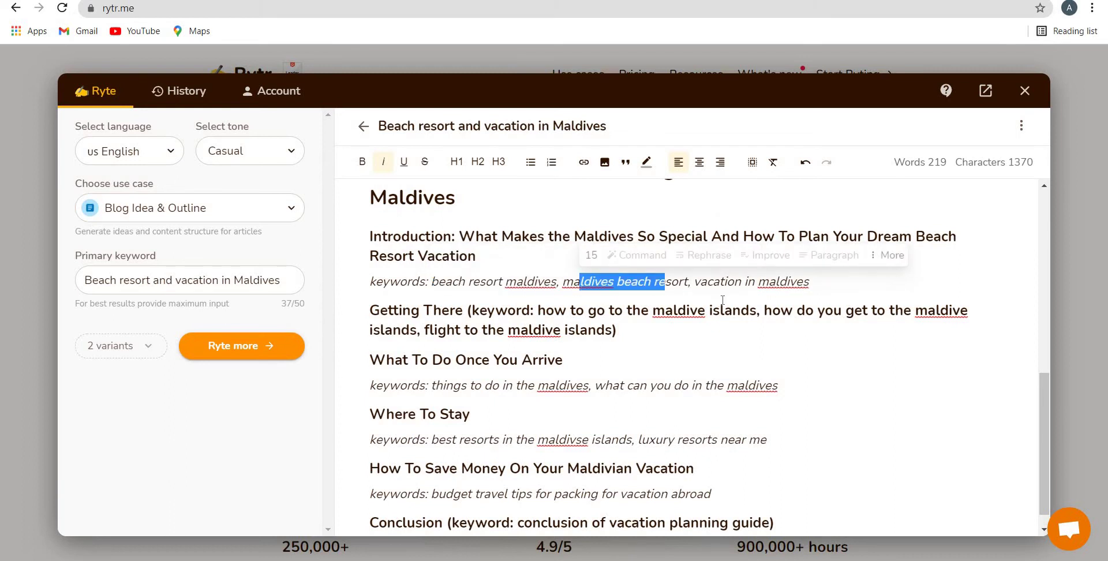
Step: Examine the second outline's introduction keywords and its section headings from "Getting There" to the conclusion, highlighting each one
left_click_drag(809, 282, 720, 282)
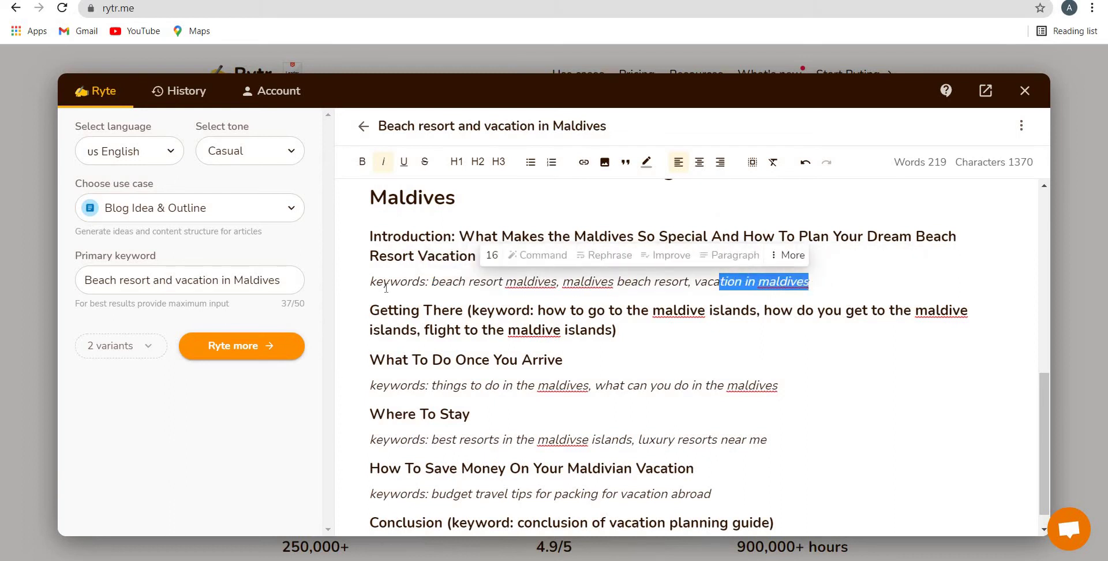
scroll(379, 299, "down", 1)
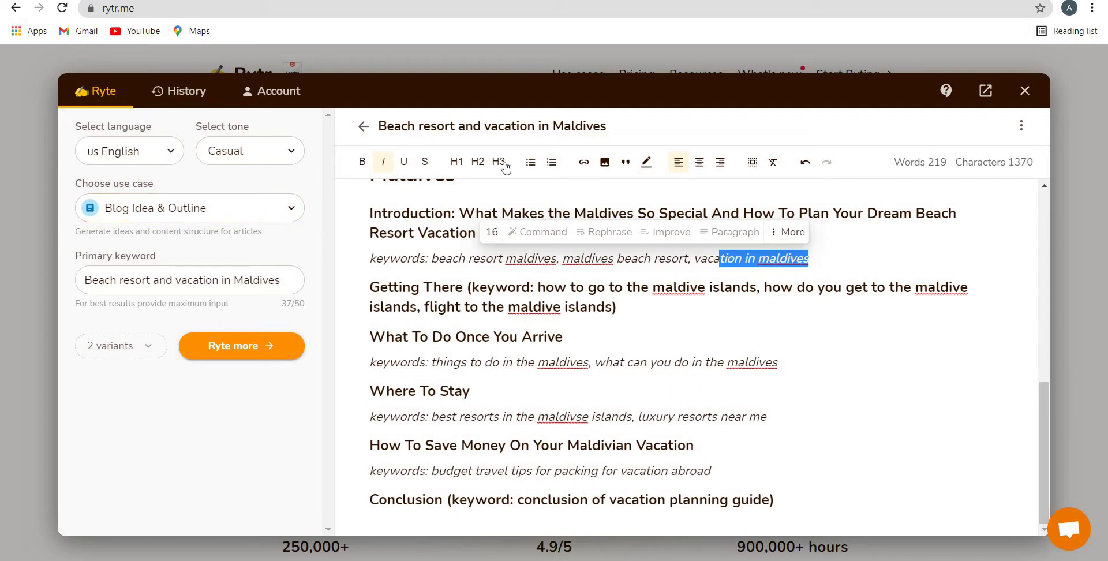
left_click(373, 285)
double_click(415, 287)
left_click(468, 286, "shift")
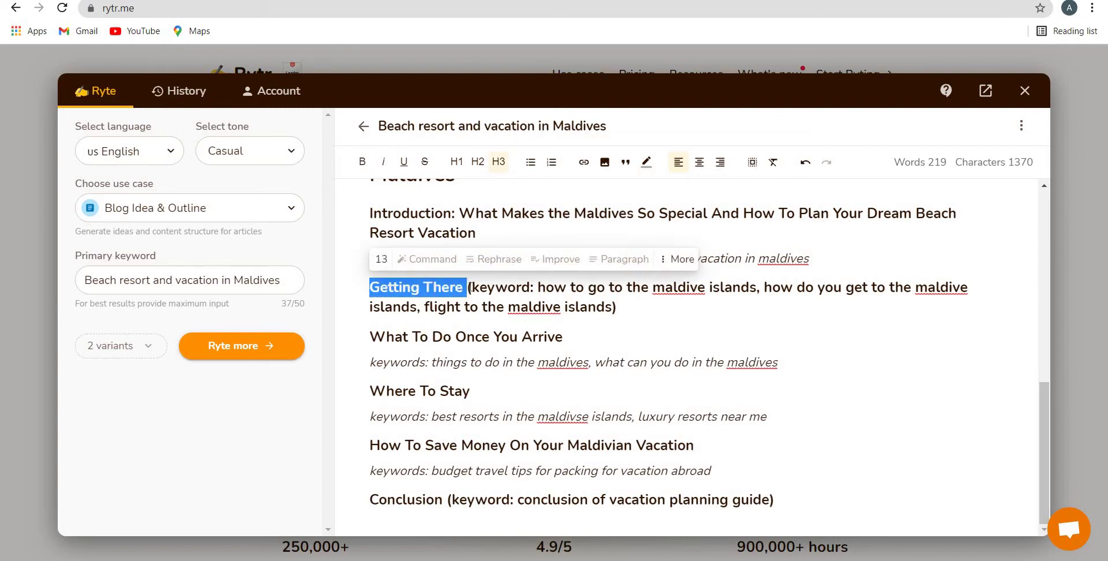
left_click_drag(370, 336, 563, 337)
left_click_drag(469, 391, 370, 390)
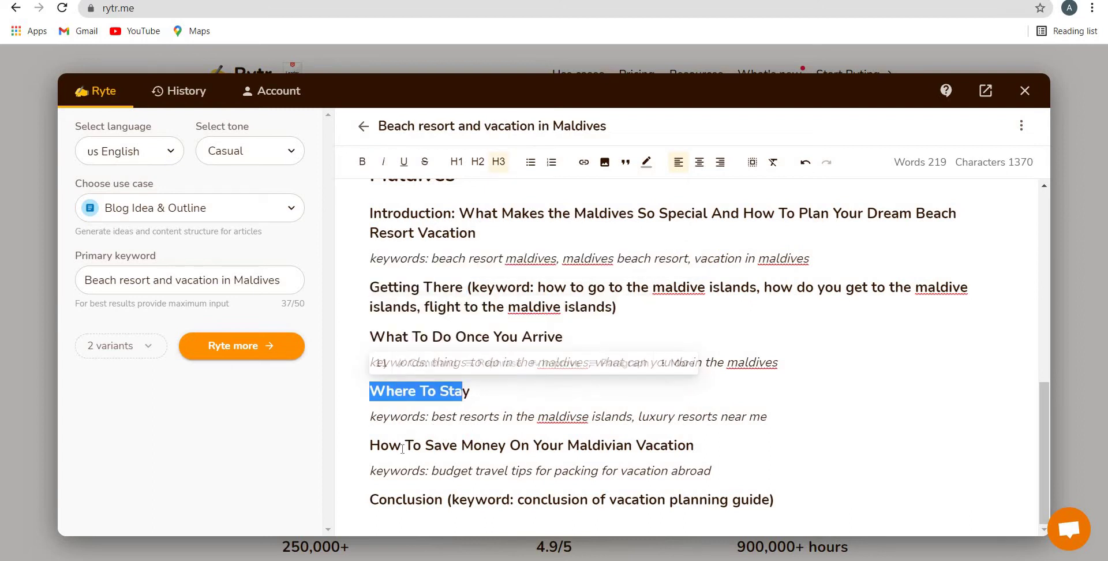
left_click_drag(389, 445, 591, 416)
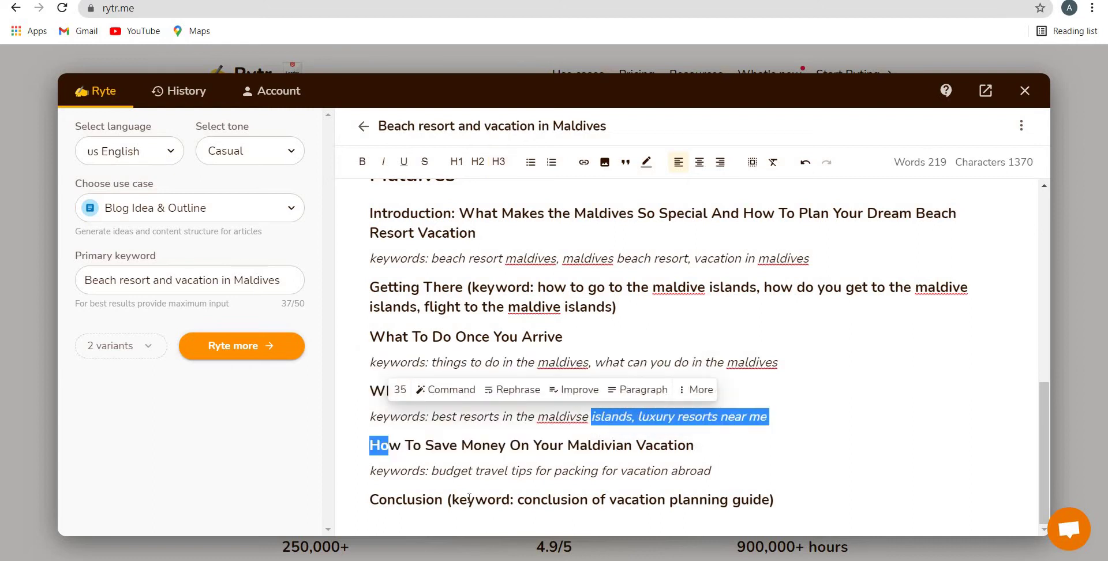
left_click_drag(468, 499, 774, 499)
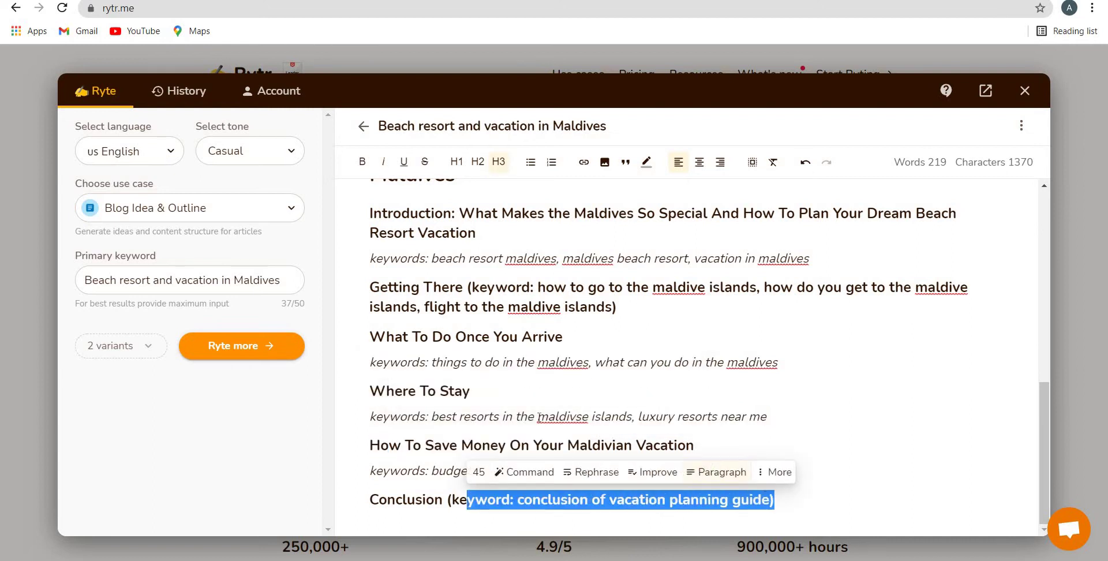
Step: Delete the keyword lines beneath the second outline's introduction heading and its "What To Do Once You Arrive" heading
scroll(539, 411, "up", 1)
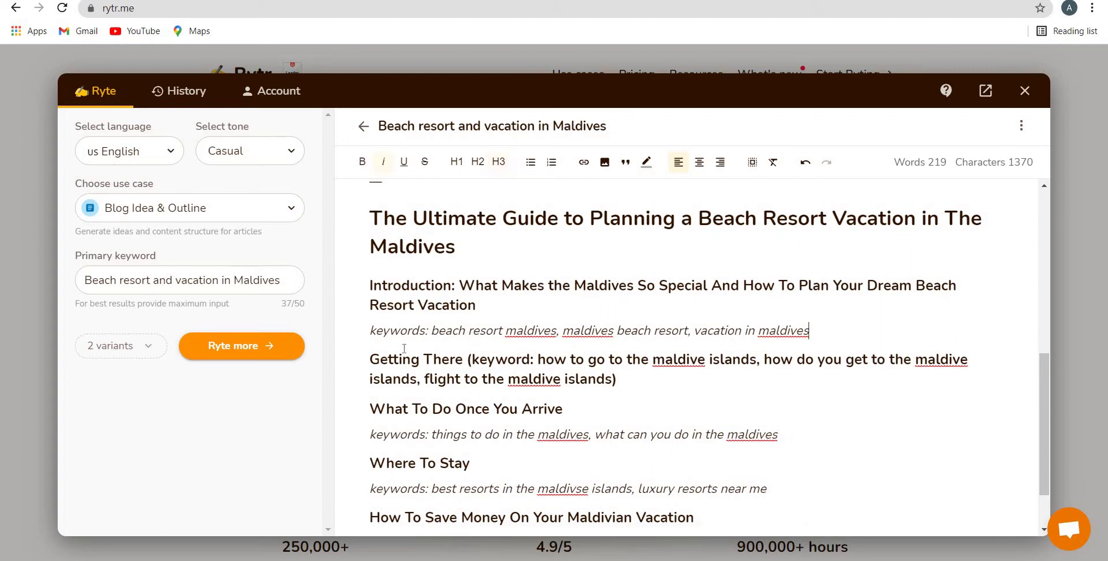
left_click_drag(370, 359, 806, 331)
left_click(369, 330)
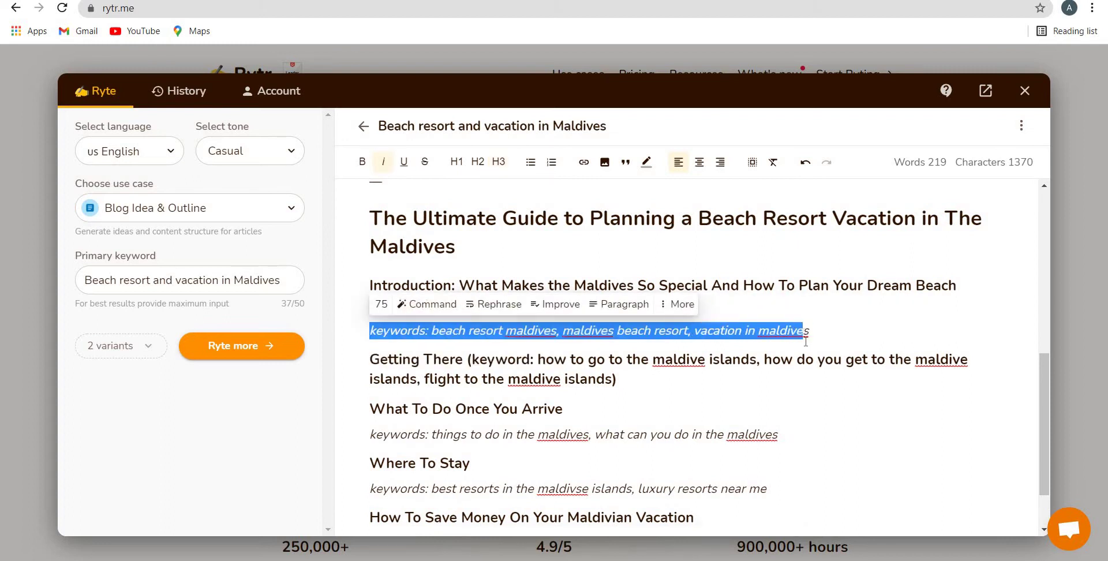
key("BackSpace")
key("Delete")
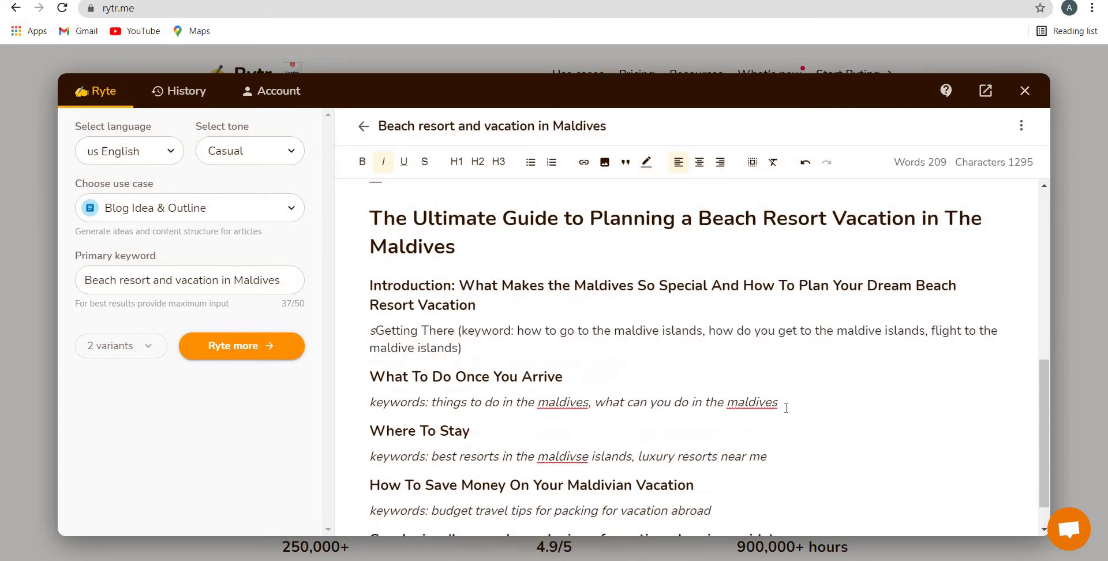
left_click_drag(778, 402, 369, 404)
key("BackSpace")
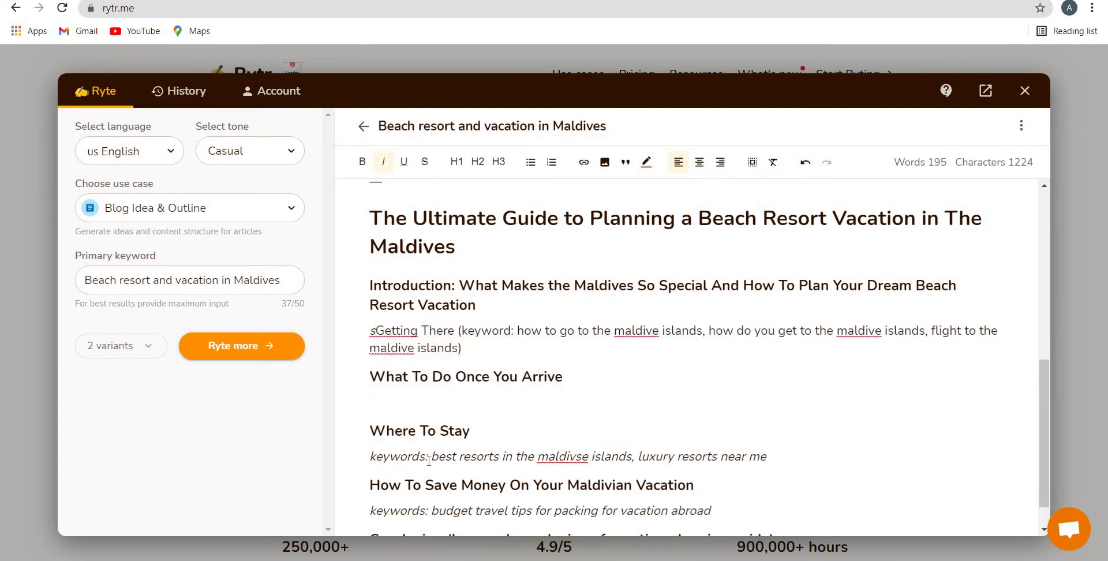
Step: Delete the keyword lines beneath the "Where To Stay" and "How To Save Money On Your Maldivian Vacation" headings
left_click_drag(766, 457, 398, 457)
key("BackSpace")
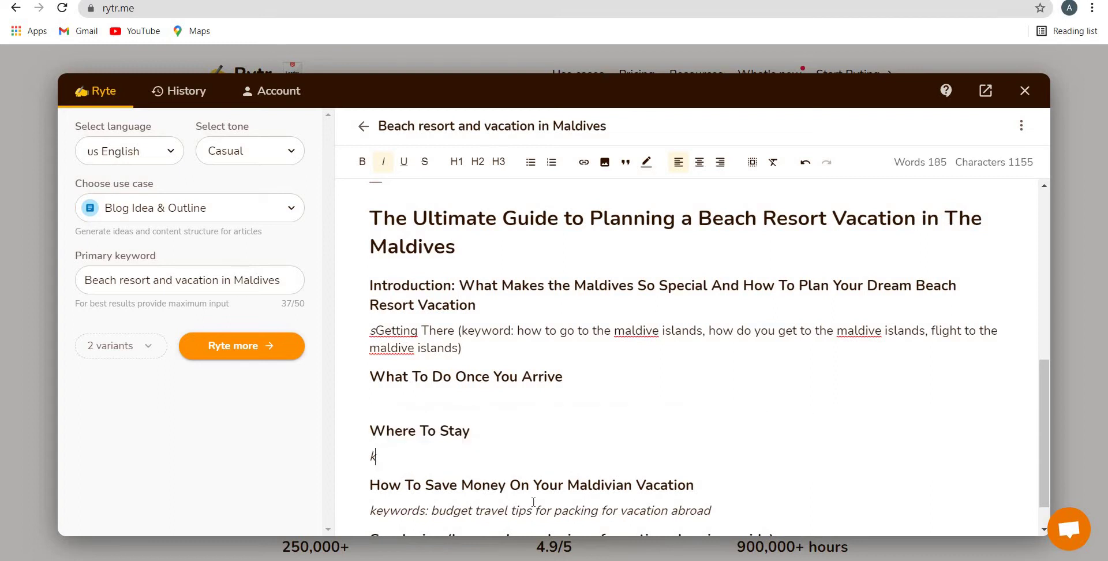
key("BackSpace")
scroll(569, 494, "down", 1)
triple_click(560, 470)
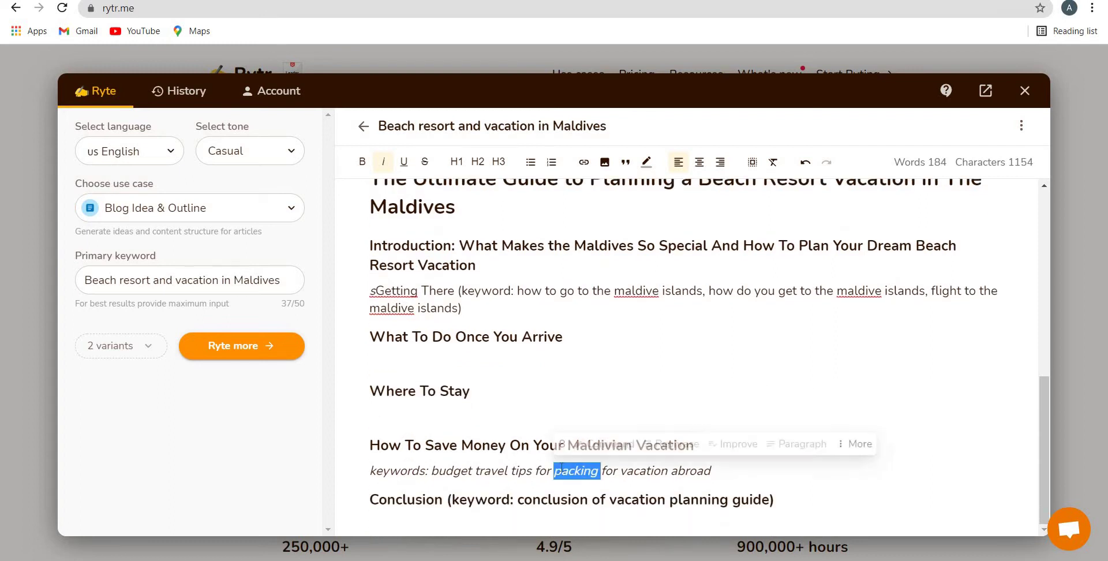
key("BackSpace")
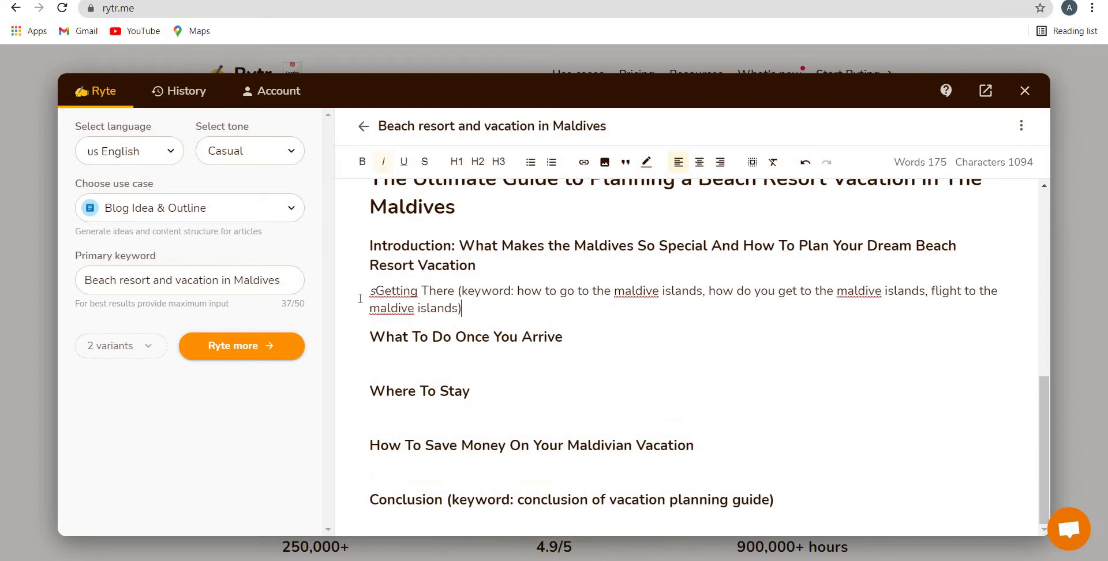
Step: Delete the whole "Getting There" line with its bracketed keywords from the second outline
left_click_drag(360, 298, 465, 309)
key("BackSpace")
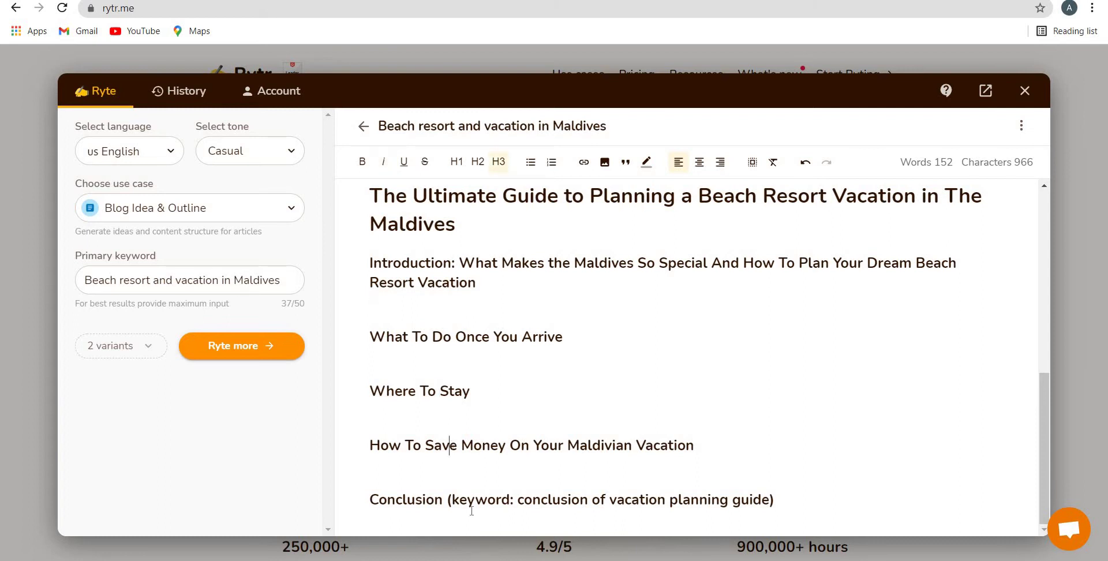
key("Down")
key("Down")
key("Down")
key("Down")
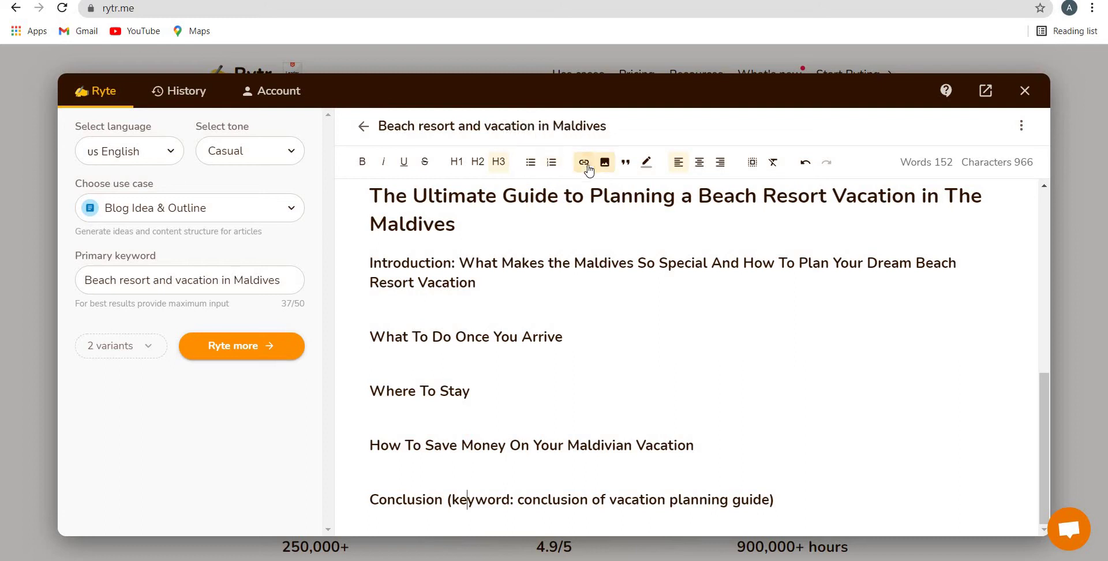
Step: Try to insert a link on the word "Maldives" in the introduction heading
left_click_drag(564, 263, 637, 263)
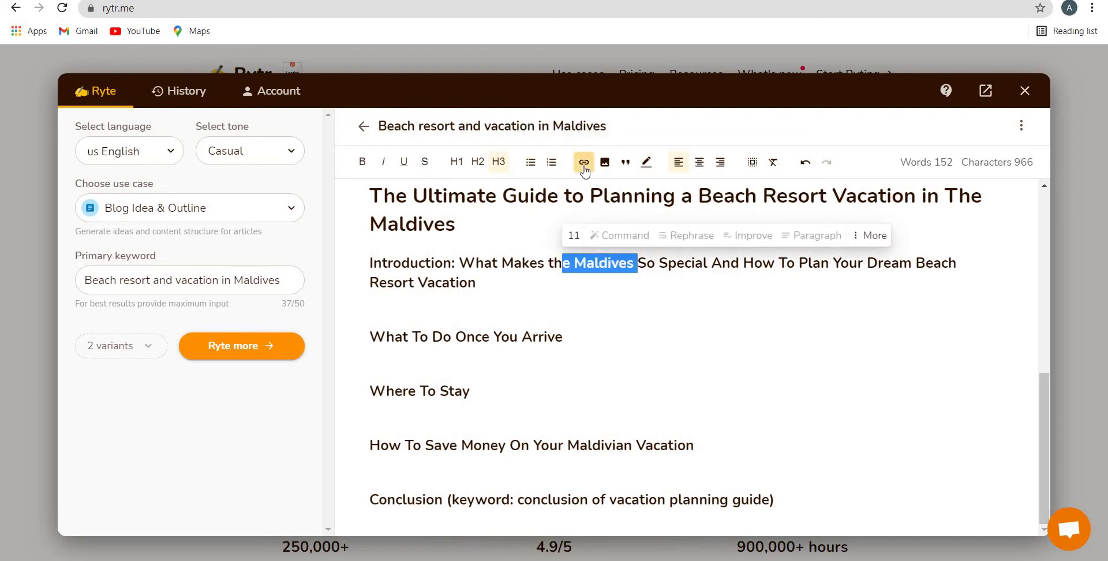
left_click(583, 161)
left_click(681, 117)
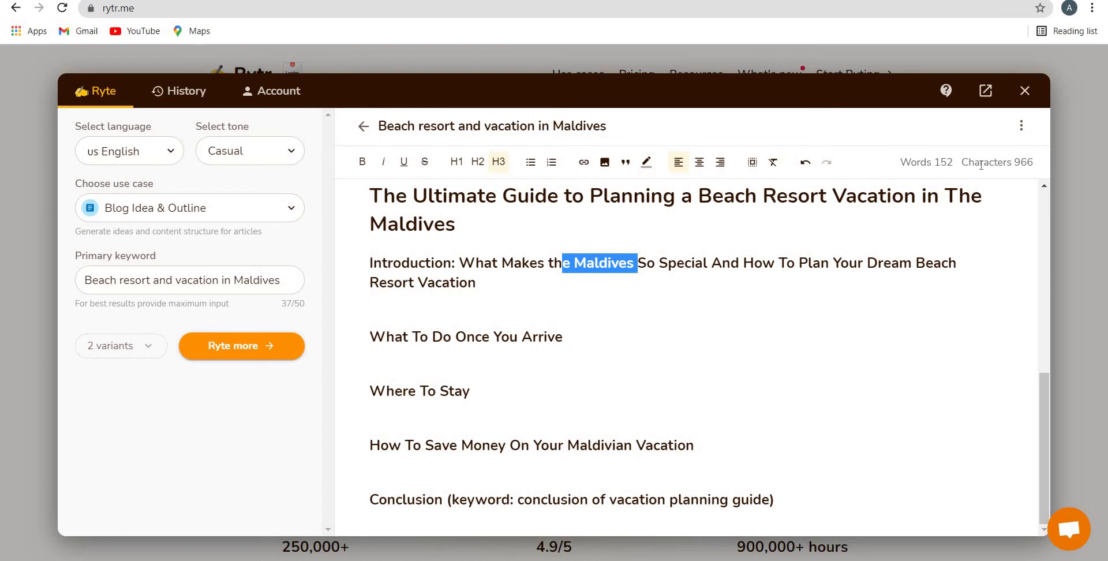
Step: Examine the document's word and character counts and its options for downloading, clearing, deleting and pinning
left_click_drag(968, 156, 1034, 157)
left_click_drag(899, 163, 954, 162)
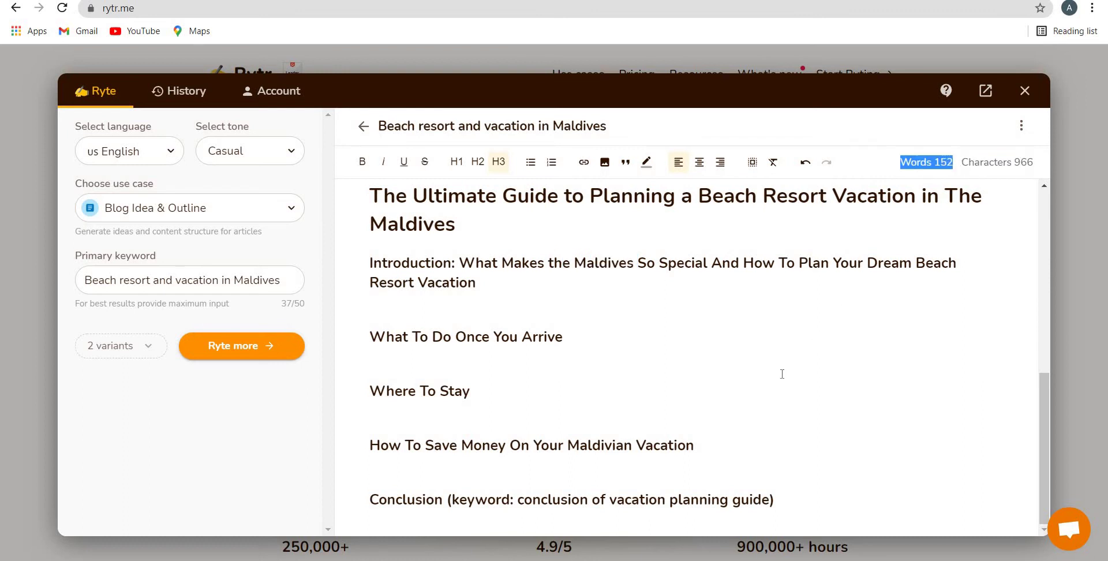
left_click_drag(777, 417, 939, 183)
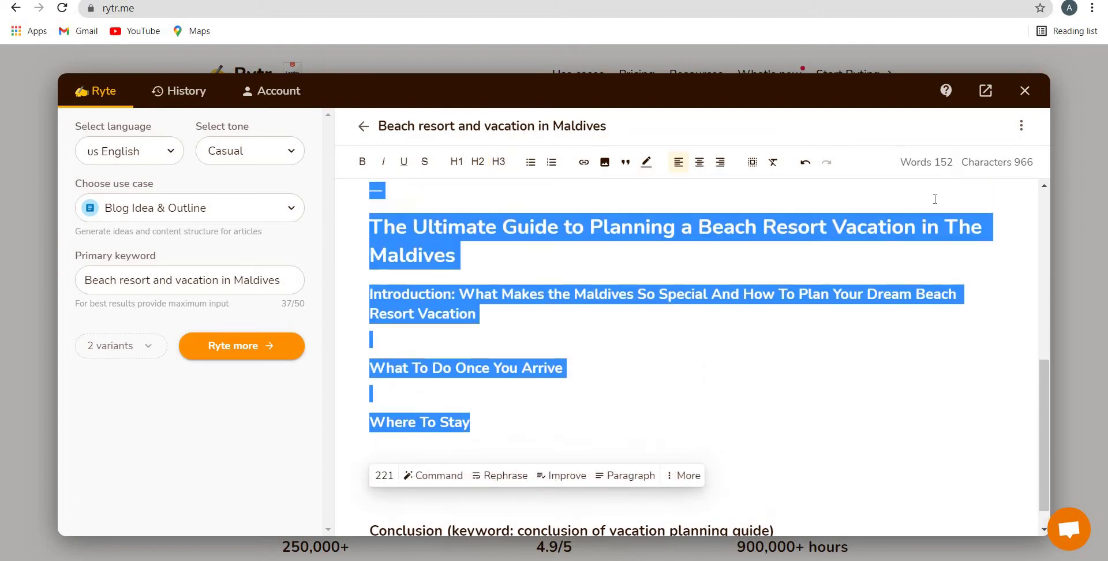
scroll(658, 358, "down", 1)
left_click(565, 336)
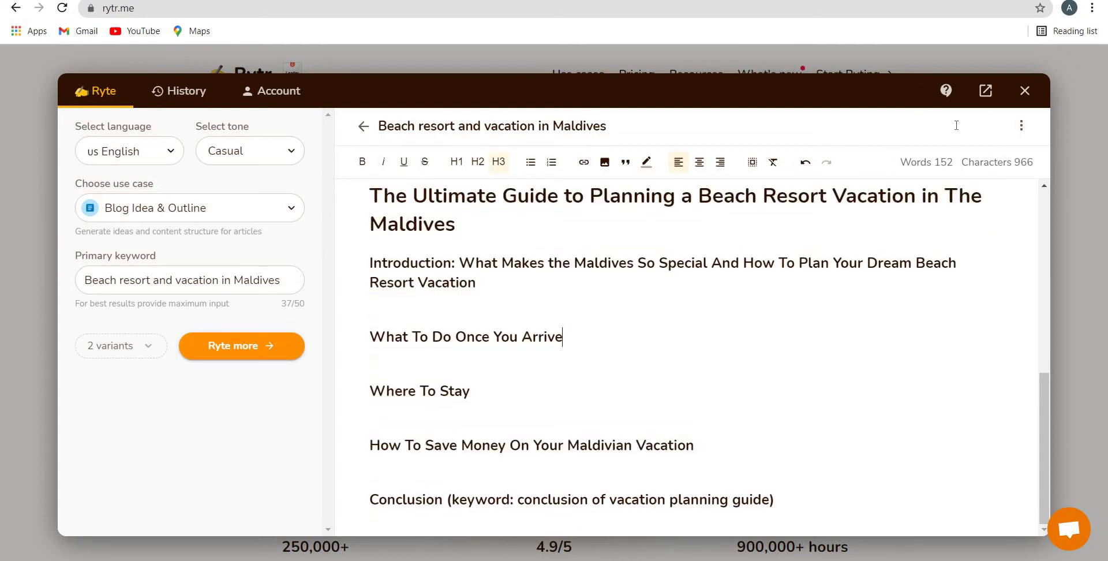
left_click(1021, 125)
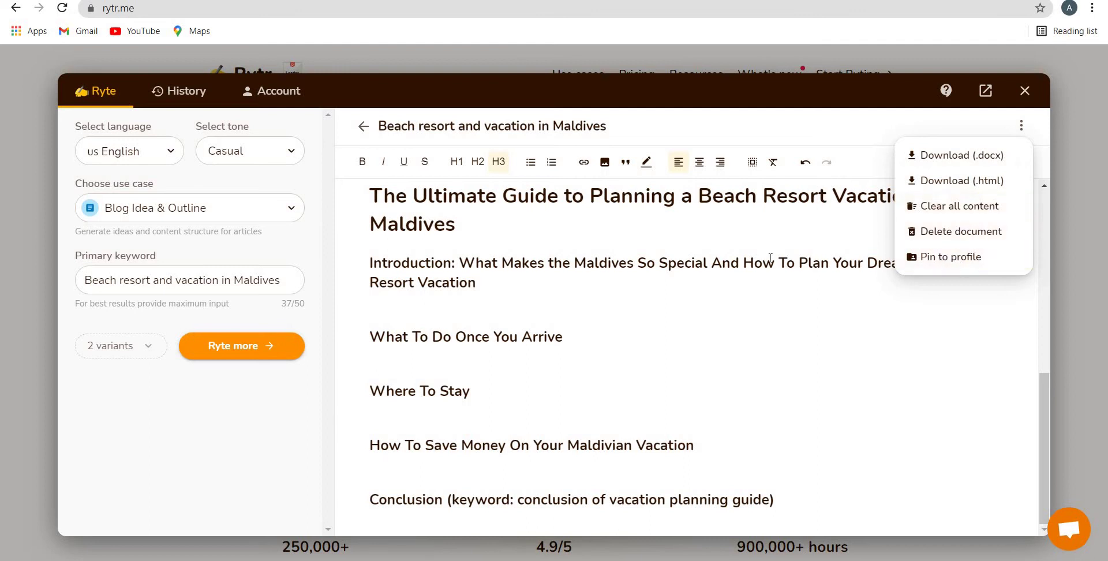
Step: Compare the two generated outline variants, highlighting the second one from its title to "What To Do Once You Arrive"
scroll(621, 222, "up", 5)
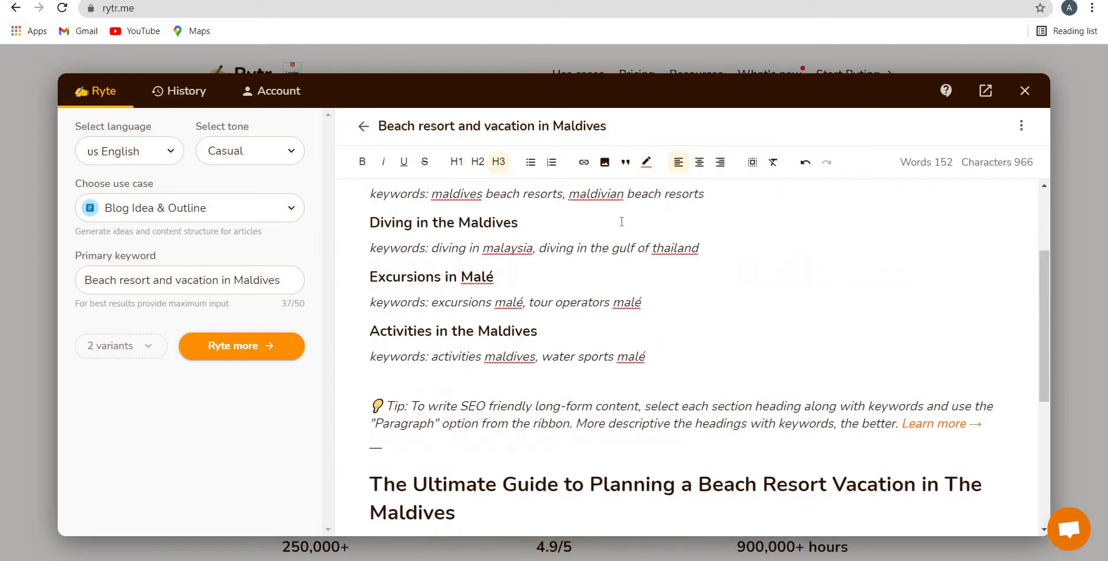
scroll(587, 351, "up", 3)
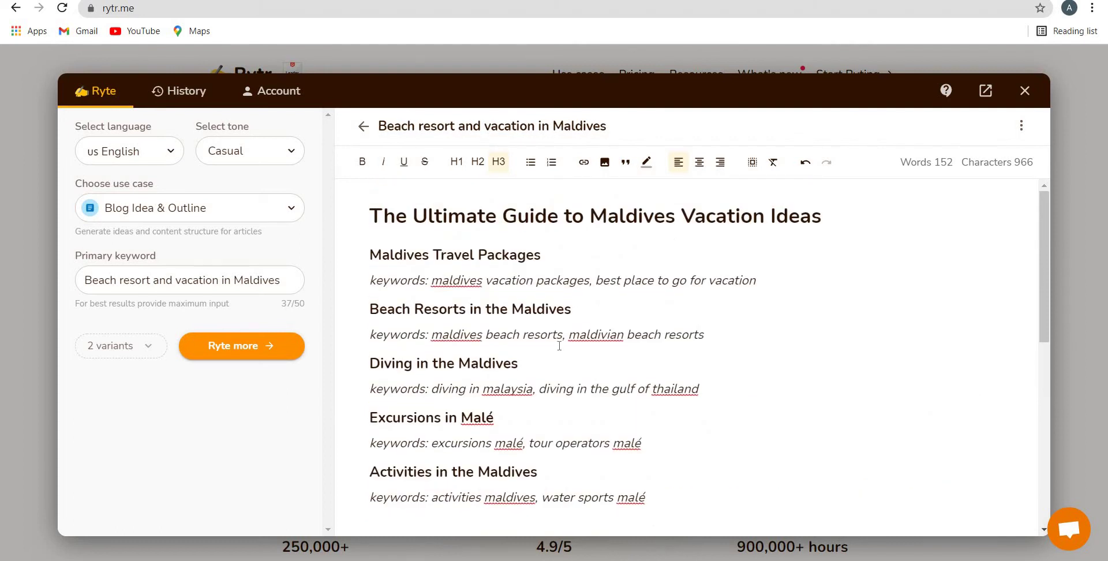
scroll(559, 346, "down", 8)
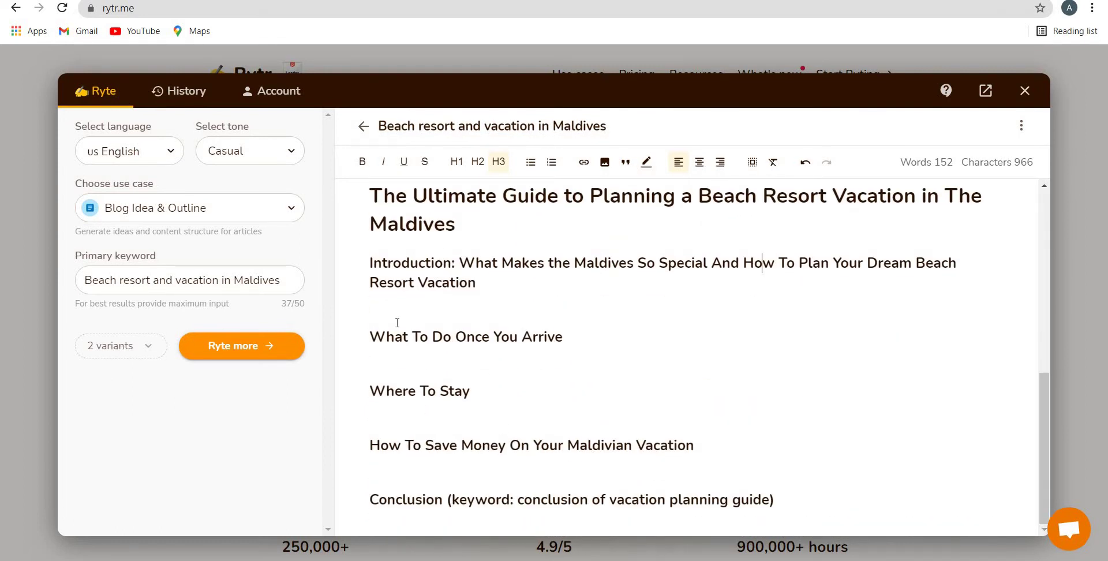
scroll(397, 323, "up", 3)
left_click_drag(372, 340, 666, 492)
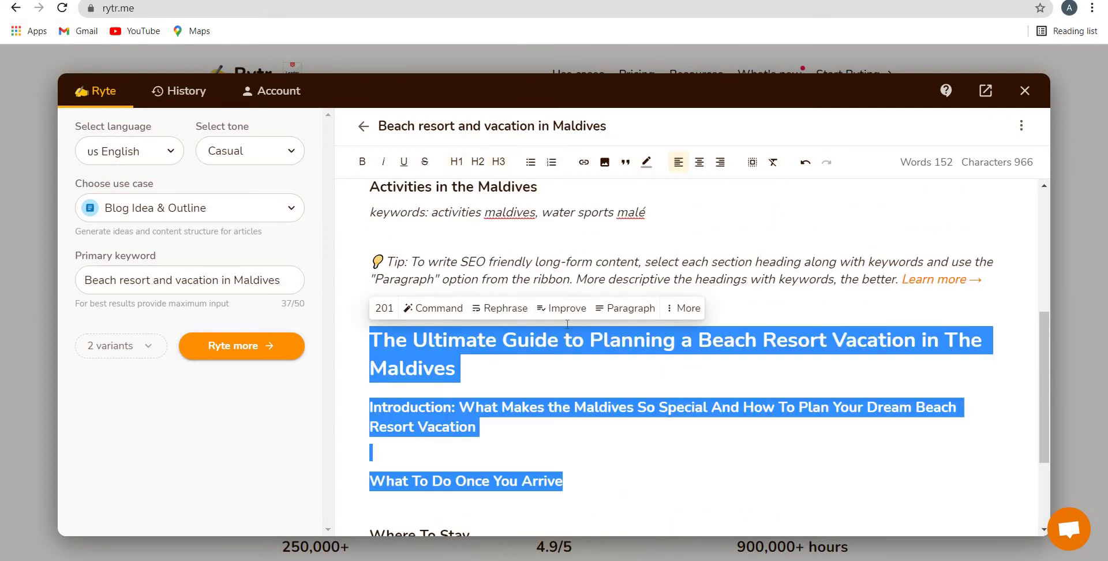
scroll(567, 324, "up", 5)
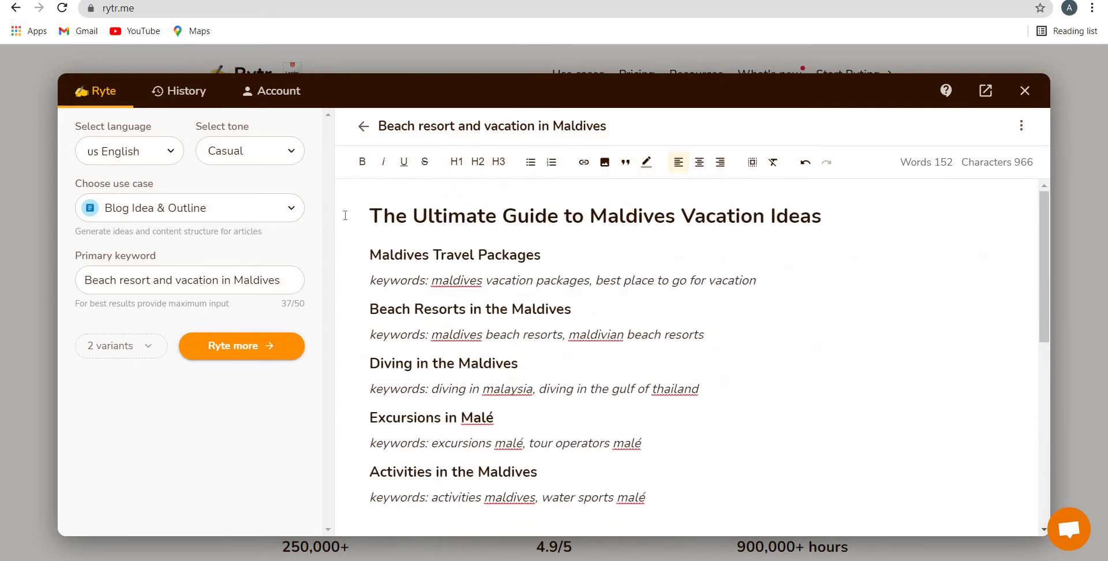
Step: Review the first outline's title and its five section headings, from "Maldives Travel Packages" to "Activities in the Maldives", highlighting each
left_click_drag(383, 216, 824, 218)
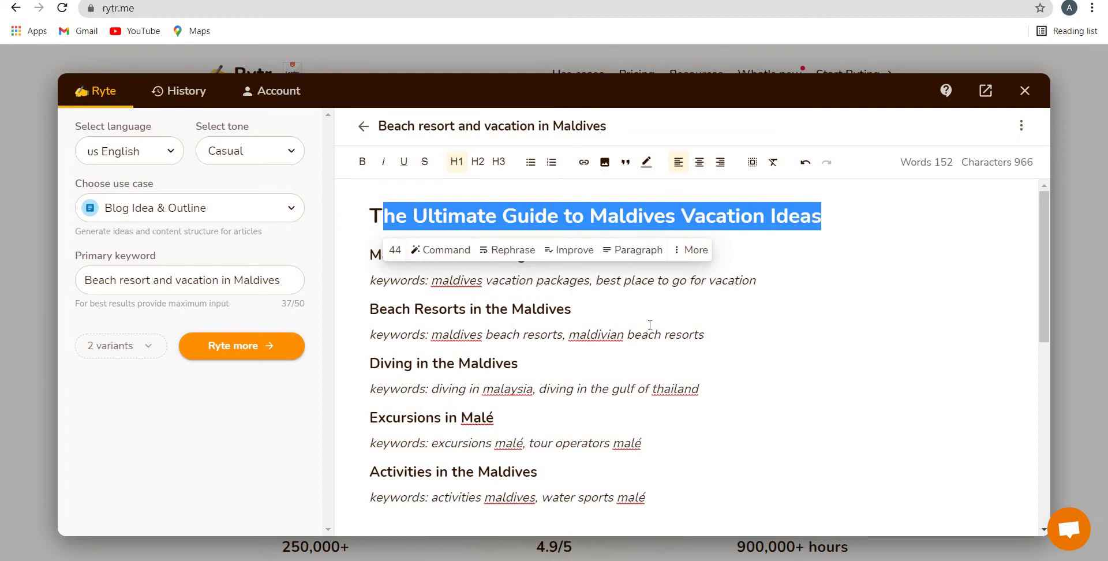
left_click(361, 250)
left_click_drag(369, 255, 525, 254)
left_click_drag(555, 308, 379, 309)
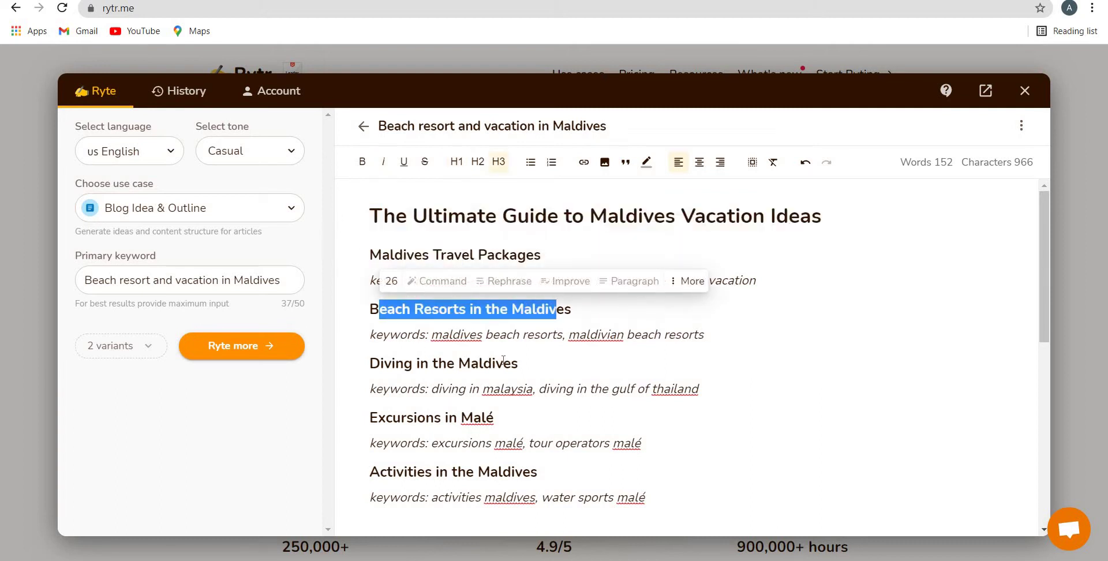
left_click_drag(500, 363, 404, 363)
left_click_drag(486, 417, 393, 417)
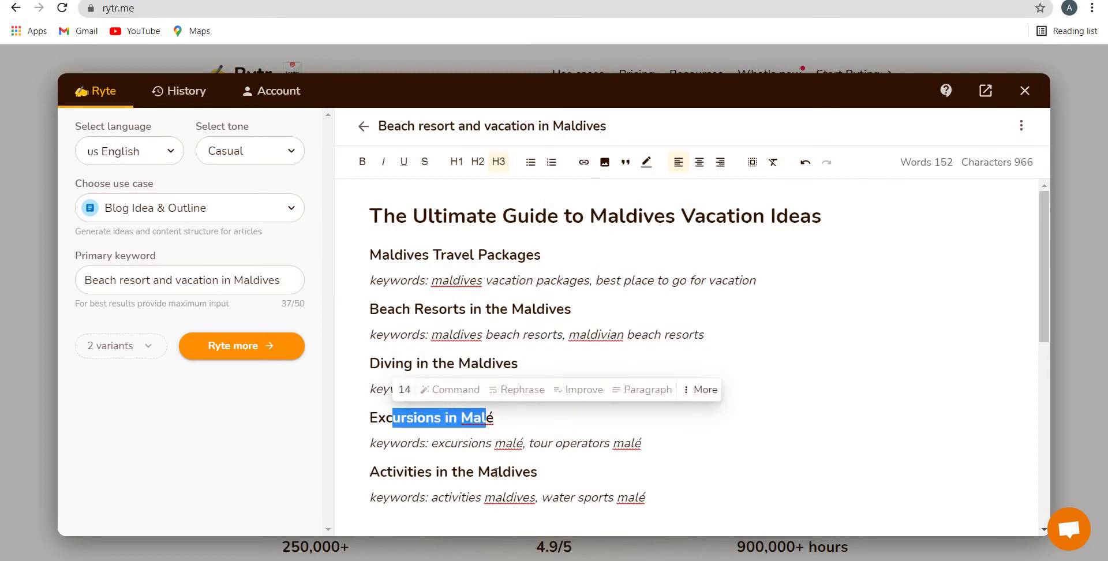
left_click_drag(397, 472, 530, 472)
Step: Delete the entire first outline, its SEO tip and the dash separator so the document starts with the second outline's title
scroll(558, 331, "down", 4)
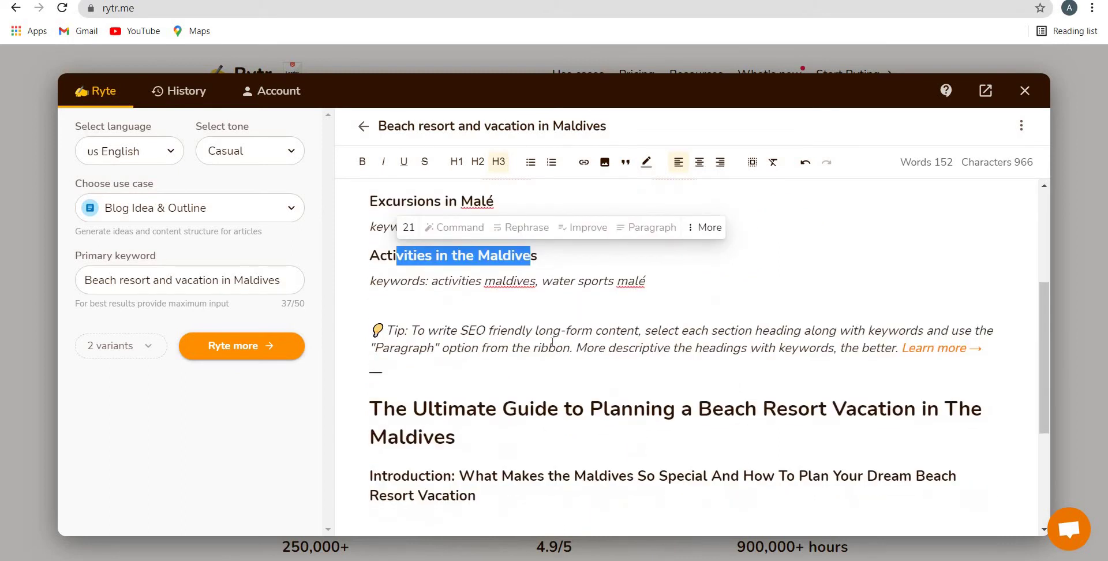
scroll(556, 340, "up", 4)
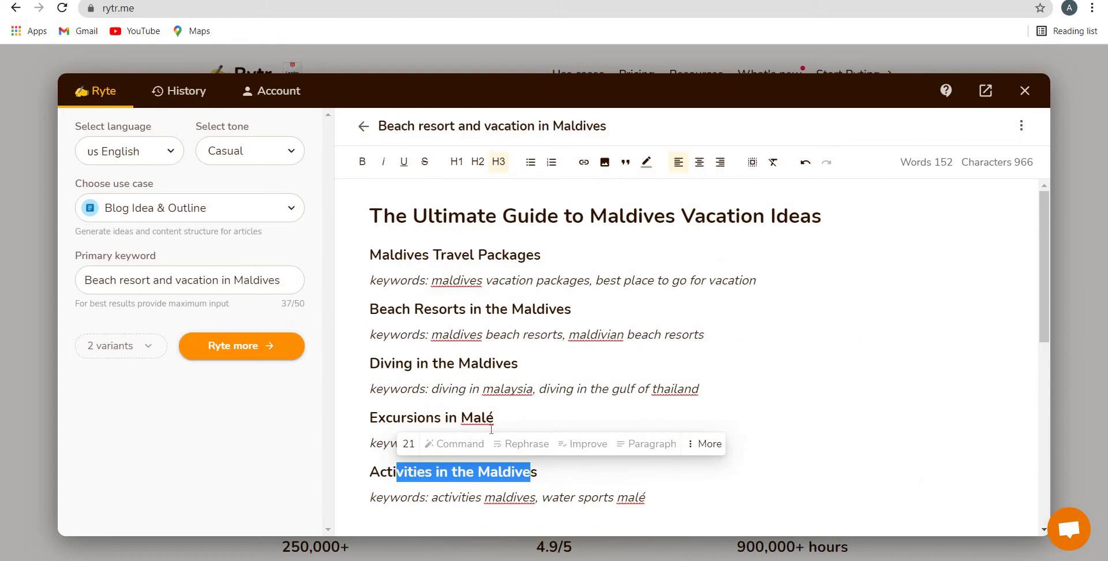
scroll(523, 390, "down", 8)
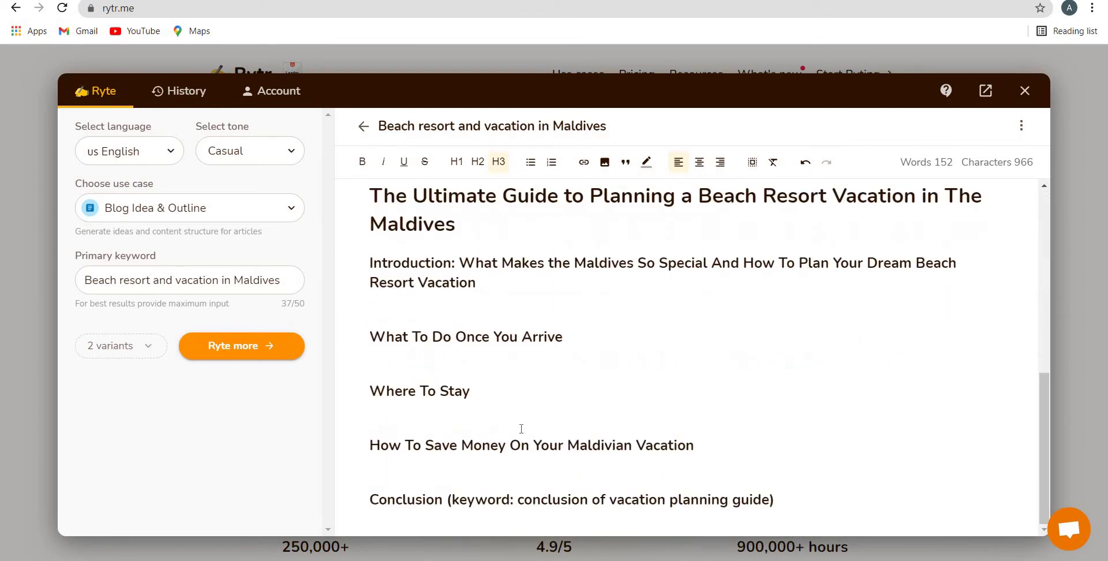
scroll(521, 417, "up", 8)
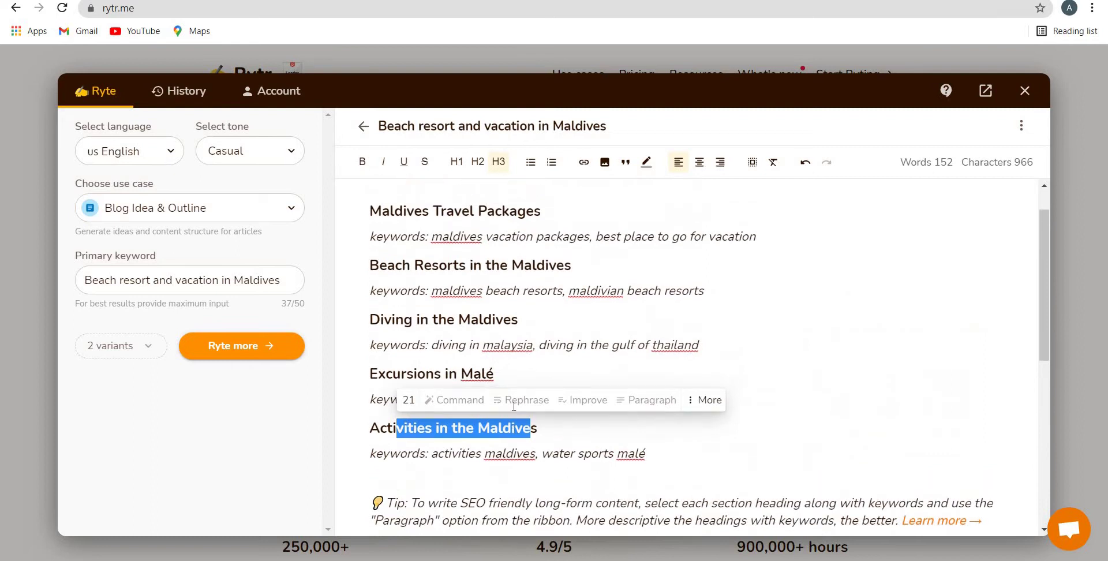
scroll(513, 406, "down", 8)
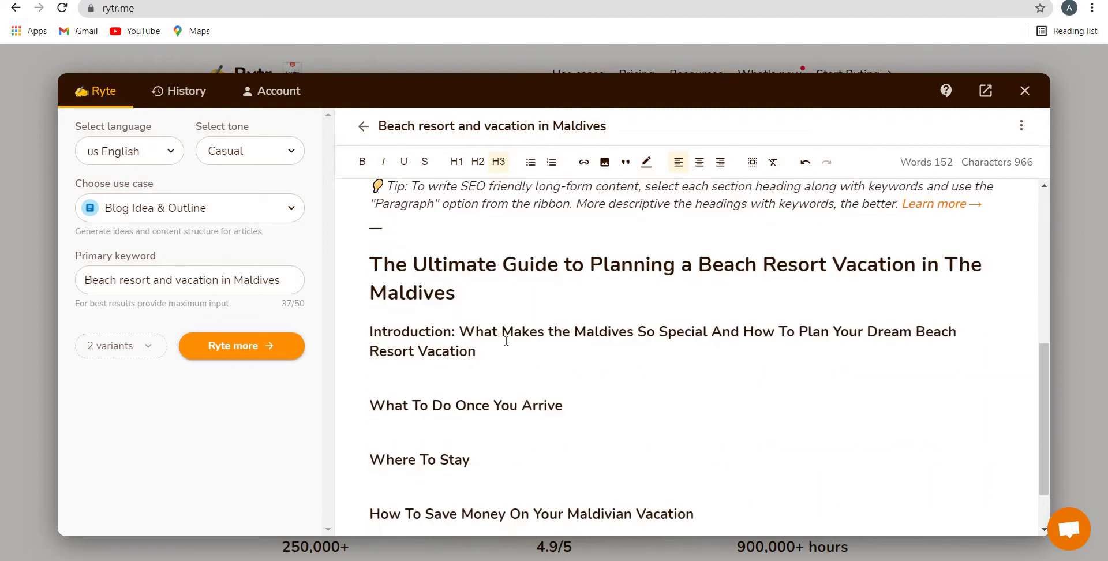
scroll(522, 368, "up", 4)
left_click_drag(867, 402, 362, 220)
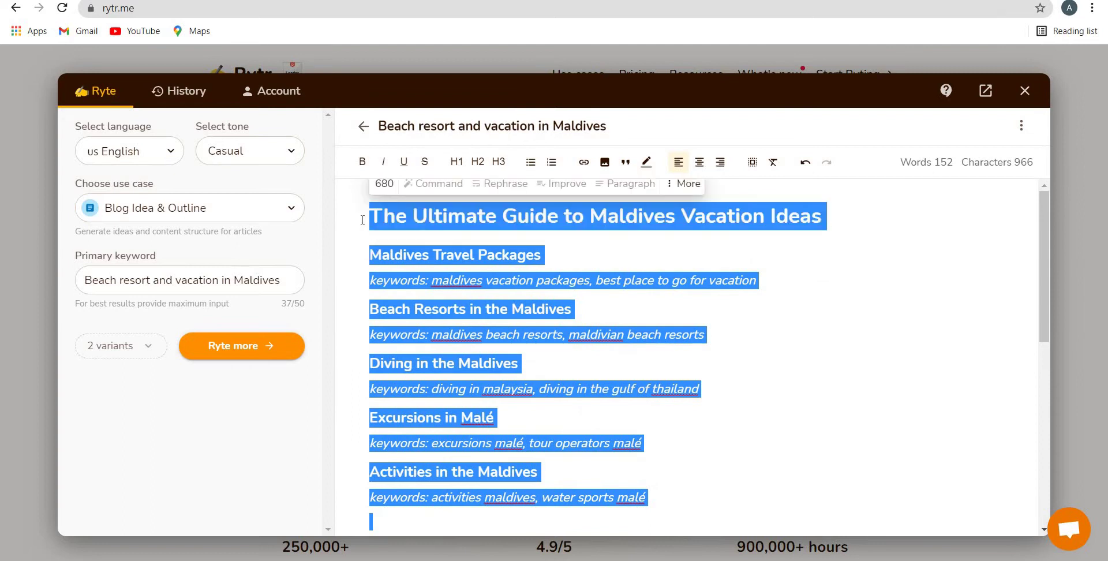
key("BackSpace")
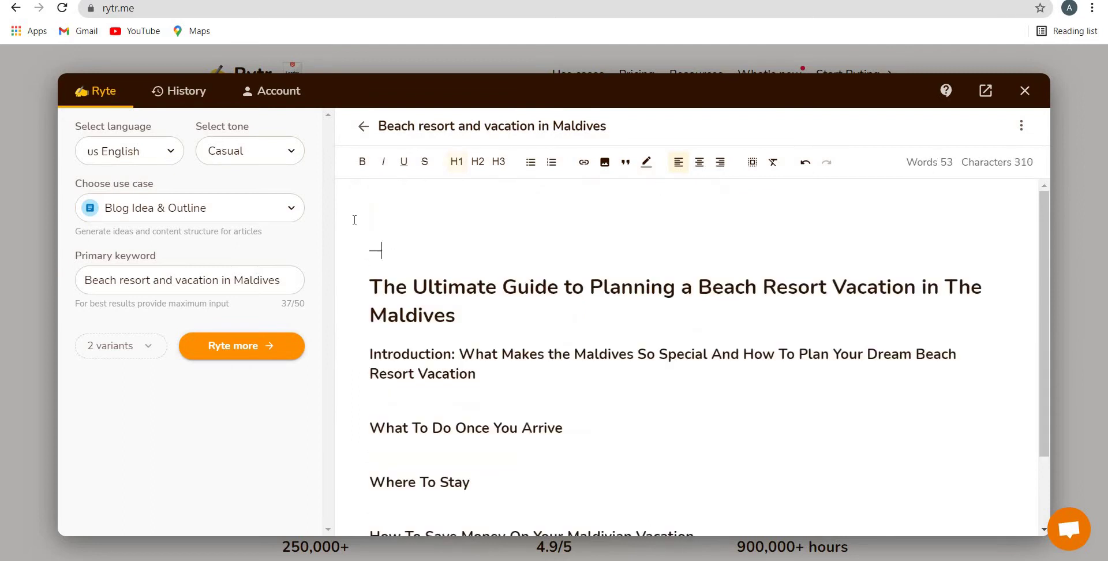
key("shift+Up")
key("BackSpace")
key("Delete")
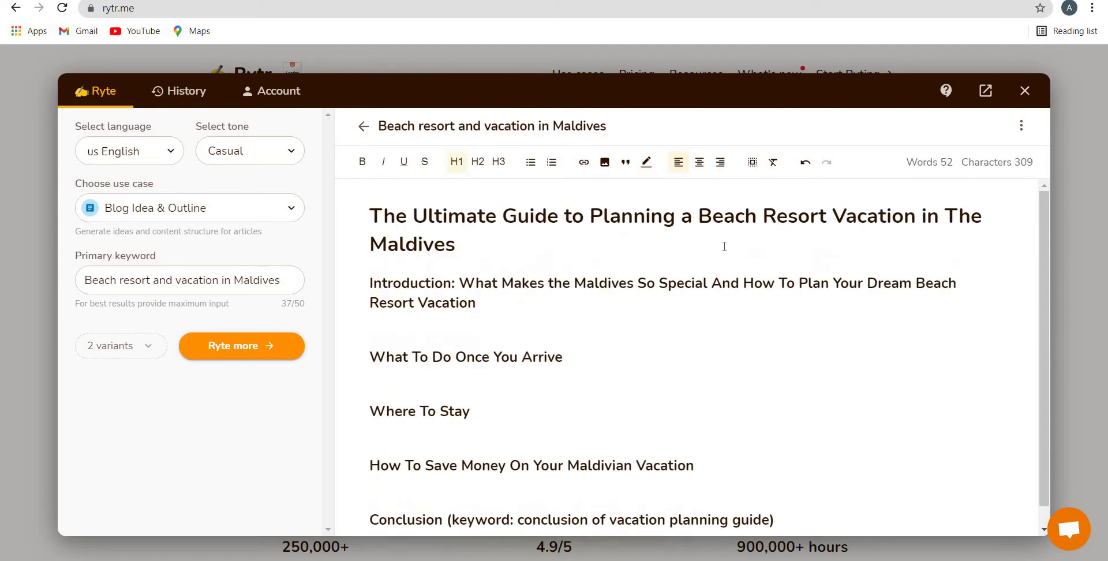
Step: Add an empty line below the title and switch the use case to Copywriting Framework: PAS
left_click(493, 247)
key("Return")
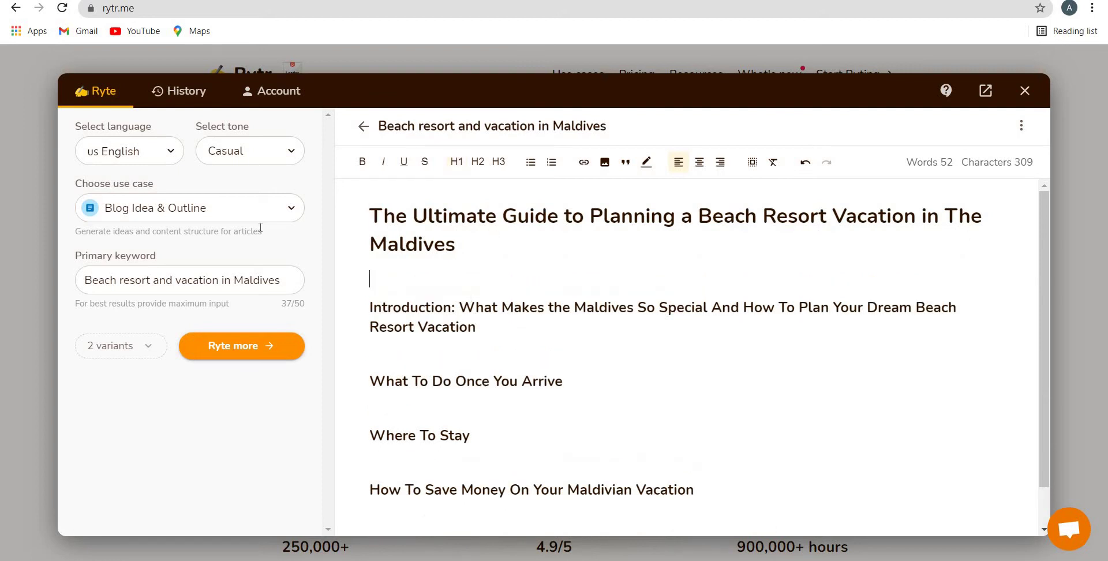
left_click(158, 215)
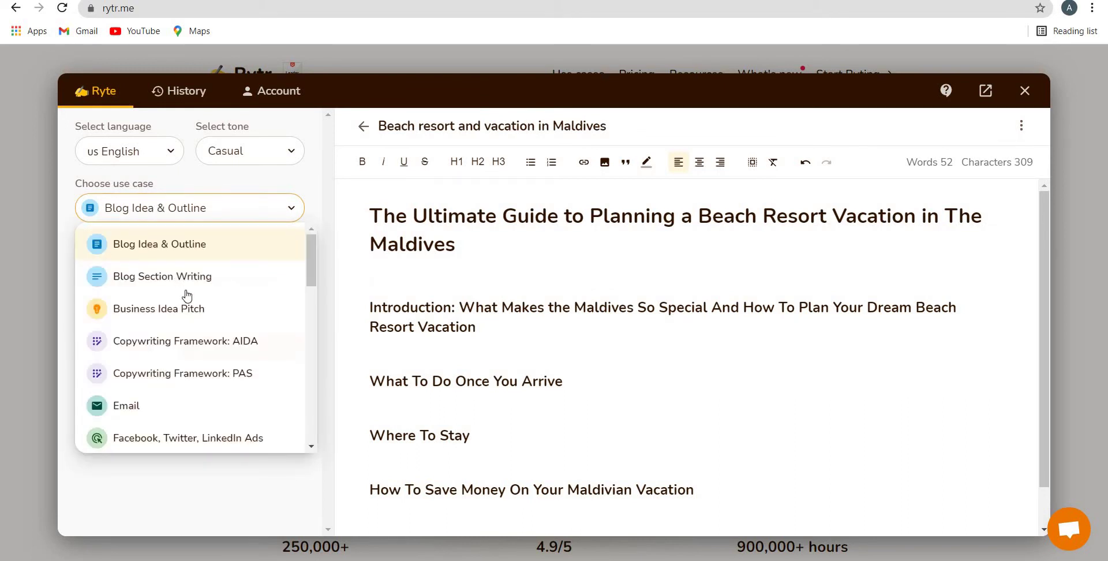
left_click(202, 372)
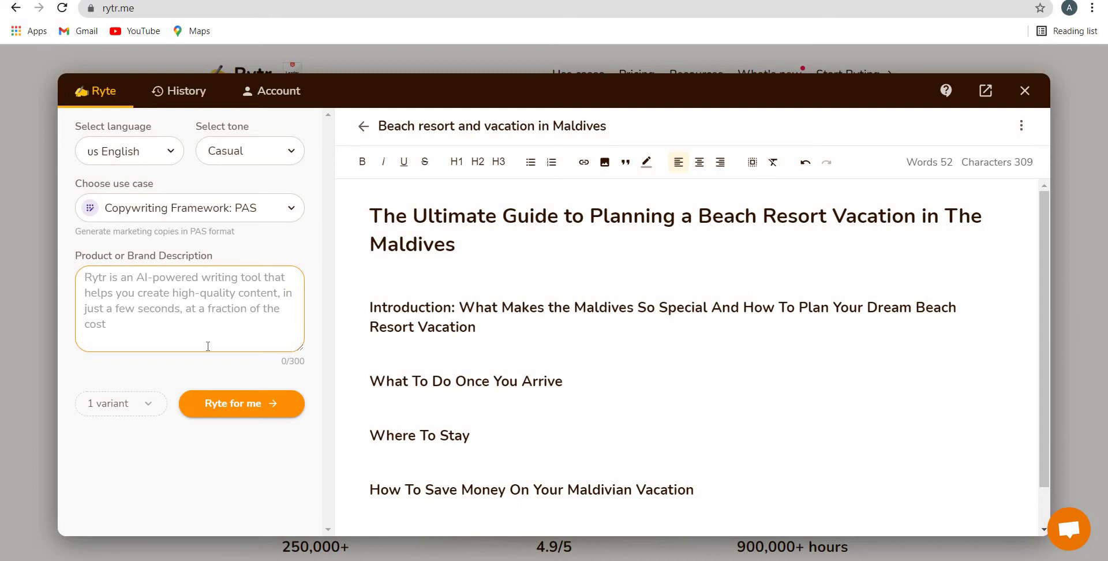
Step: Generate a PAS copy using the document's title, copied in as the product or brand description
left_click_drag(470, 241, 434, 243)
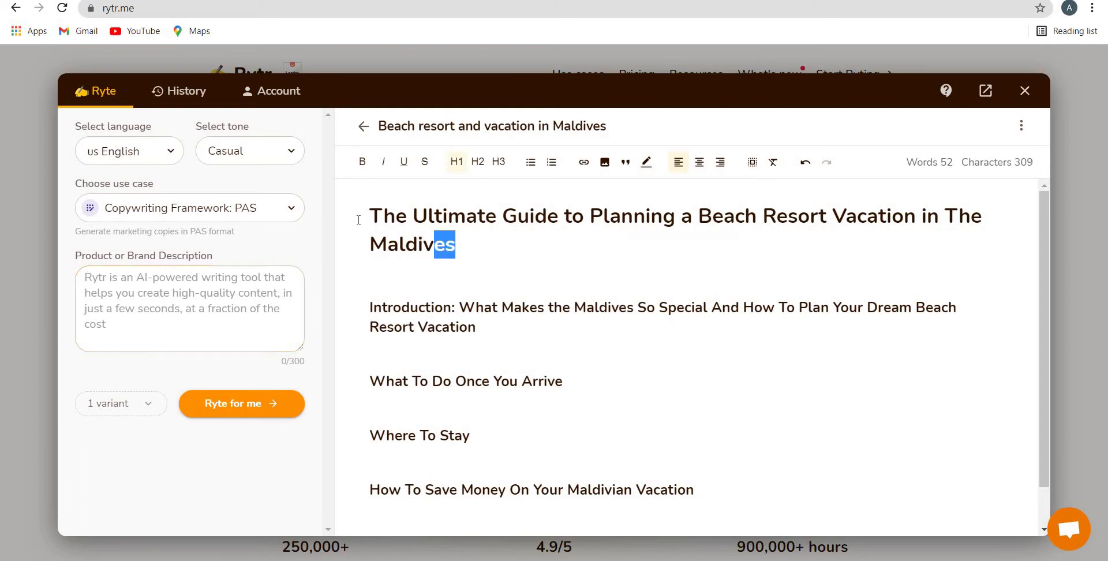
triple_click(611, 246)
key("ctrl+c")
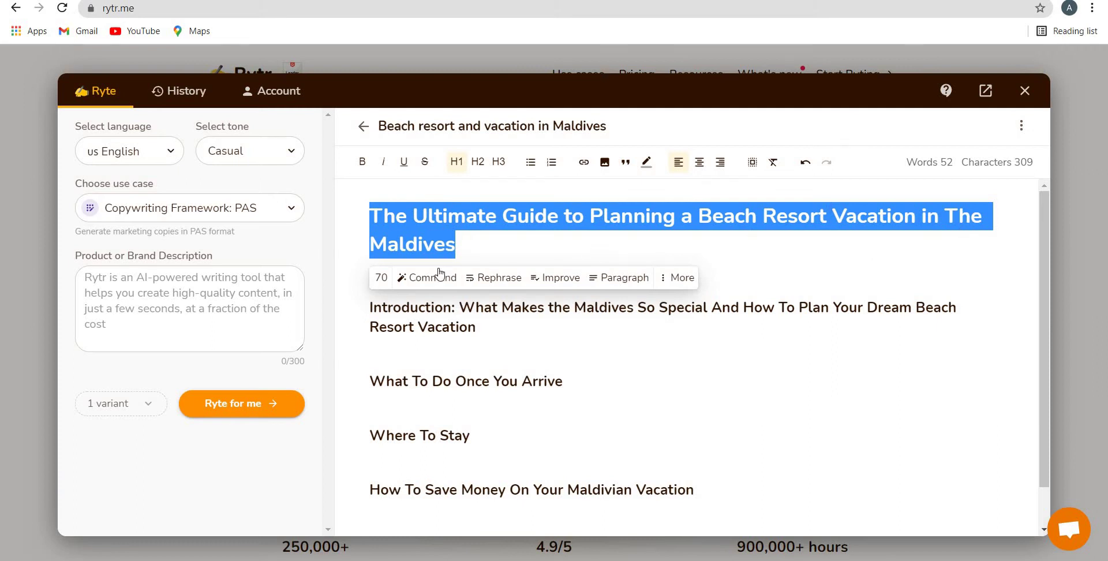
left_click(185, 281)
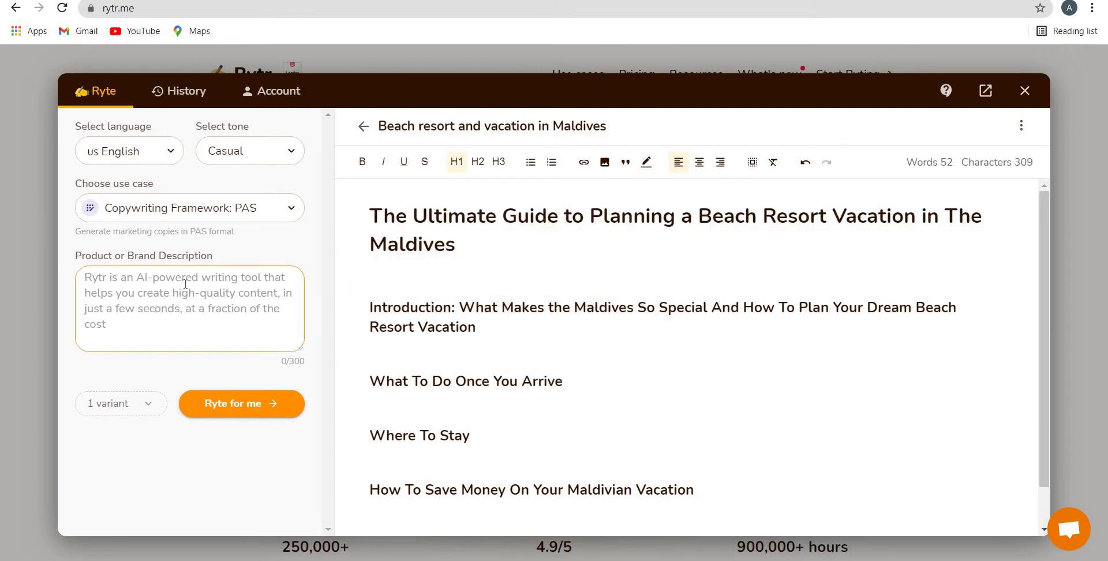
key("ctrl+v")
left_click(246, 407)
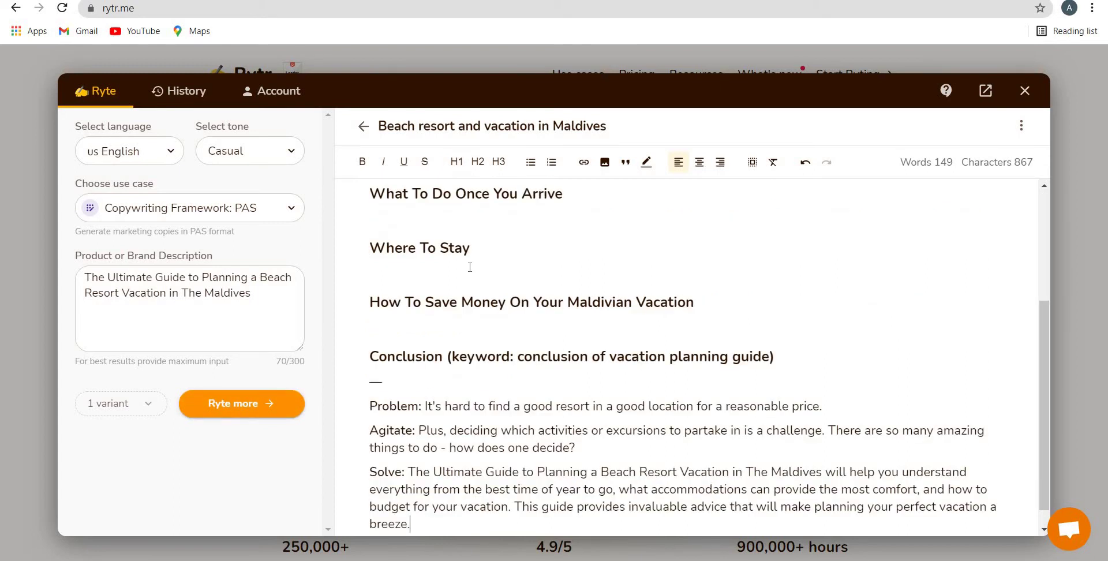
Step: Review the generated Problem, Agitate and Solve paragraphs below the conclusion, highlighting each label
scroll(458, 397, "down", 1)
scroll(459, 397, "up", 3)
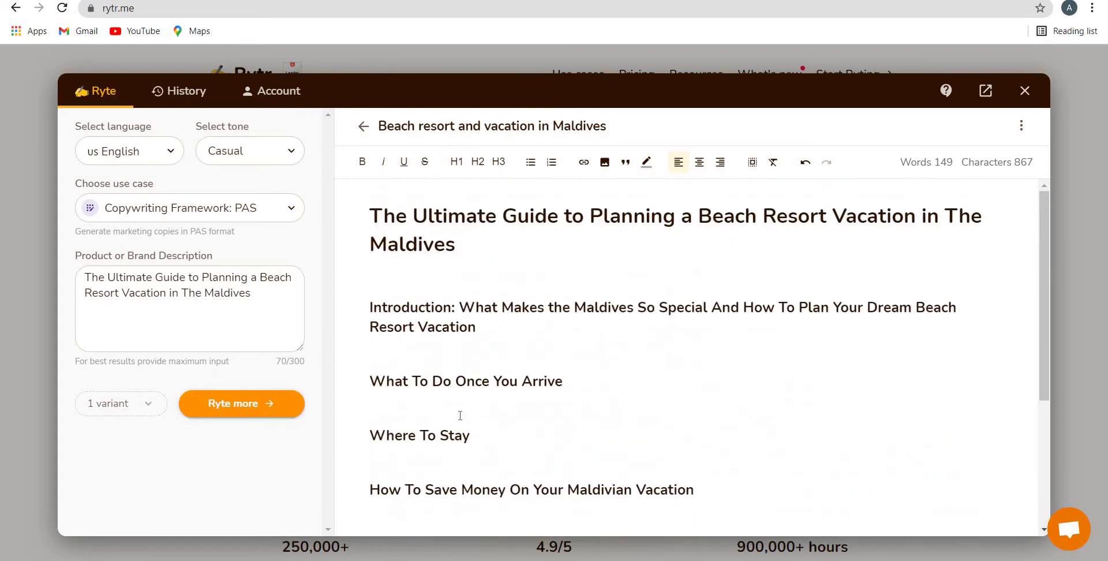
scroll(432, 415, "down", 4)
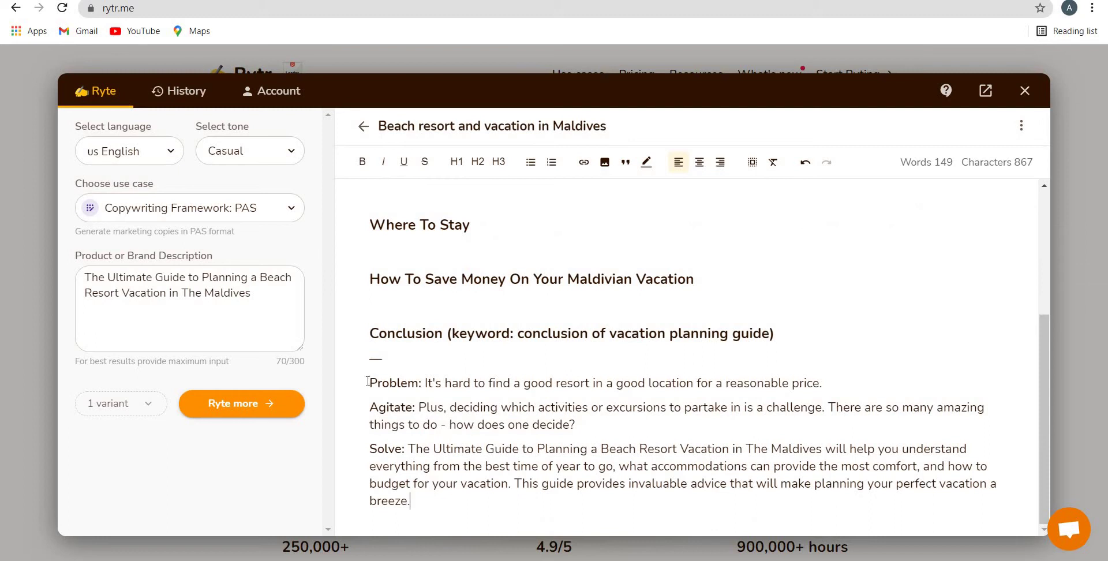
left_click_drag(370, 384, 418, 384)
left_click_drag(370, 408, 412, 407)
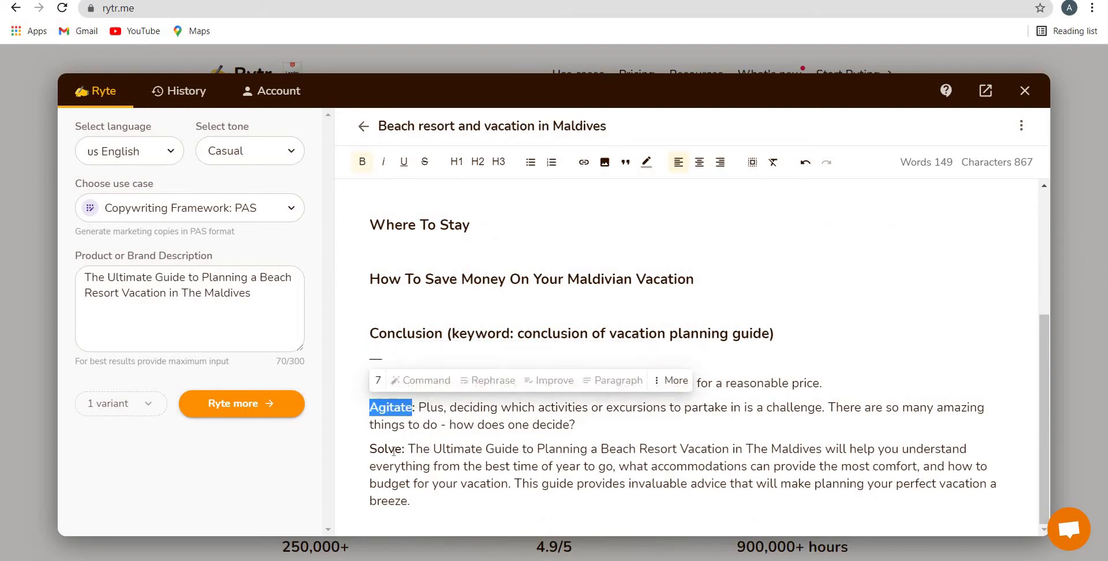
left_click_drag(369, 449, 403, 449)
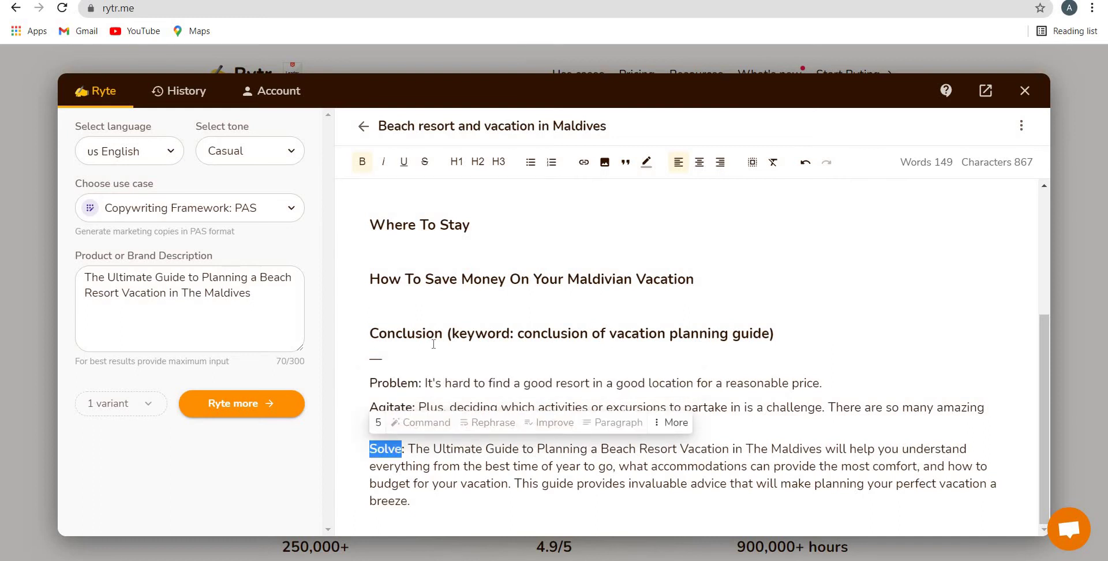
scroll(369, 288, "up", 4)
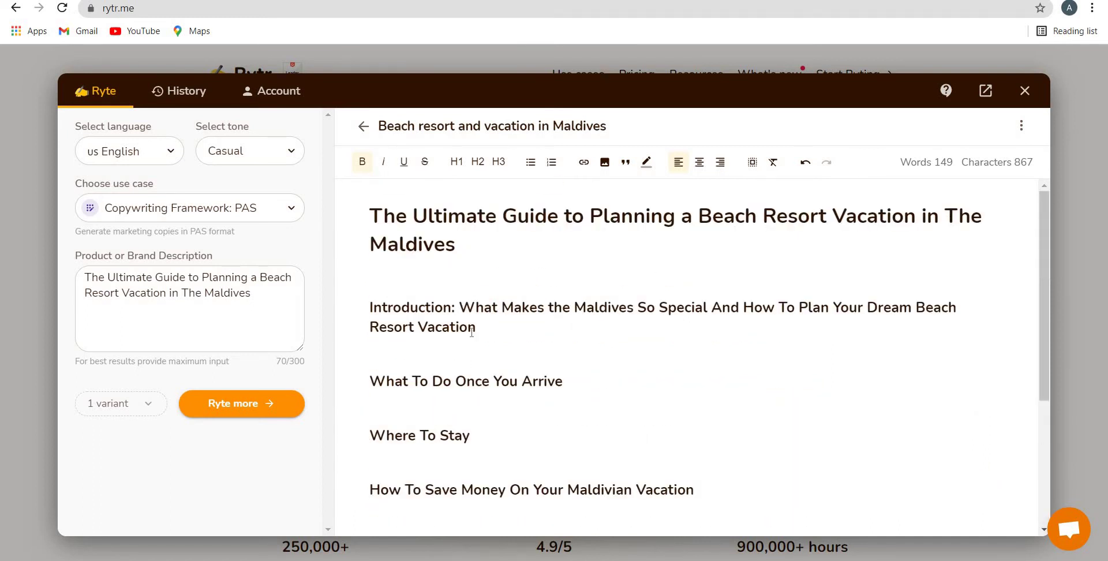
scroll(472, 331, "down", 4)
left_click(510, 388)
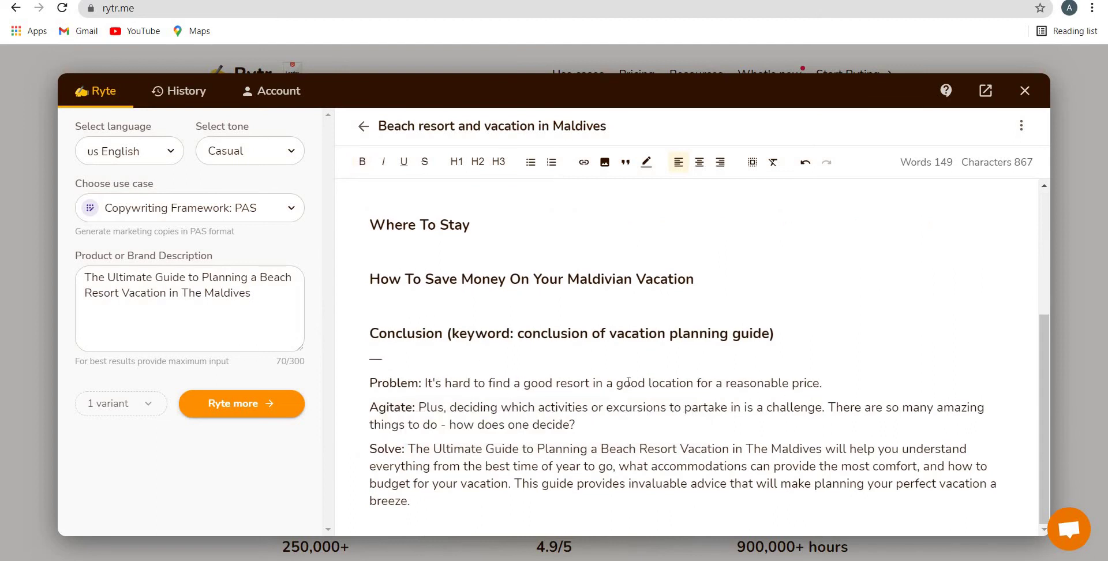
left_click_drag(825, 383, 637, 408)
left_click(544, 449)
Step: Move the Problem, Agitate and Solve paragraphs from the document's end to the empty line below the title
left_click_drag(411, 501, 370, 383)
key("ctrl+c")
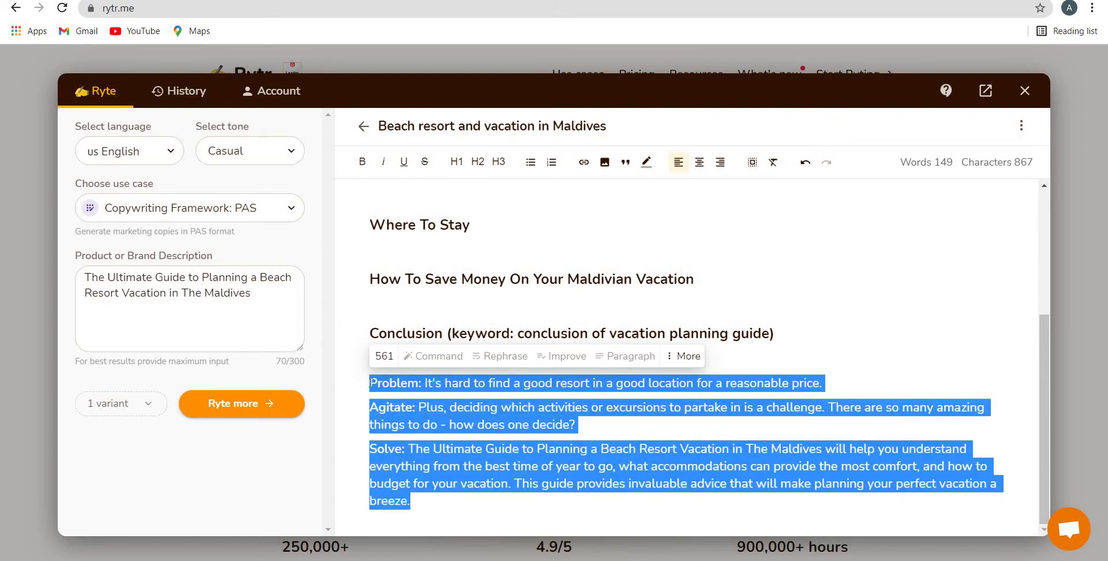
key("BackSpace")
scroll(467, 277, "up", 3)
left_click(467, 277)
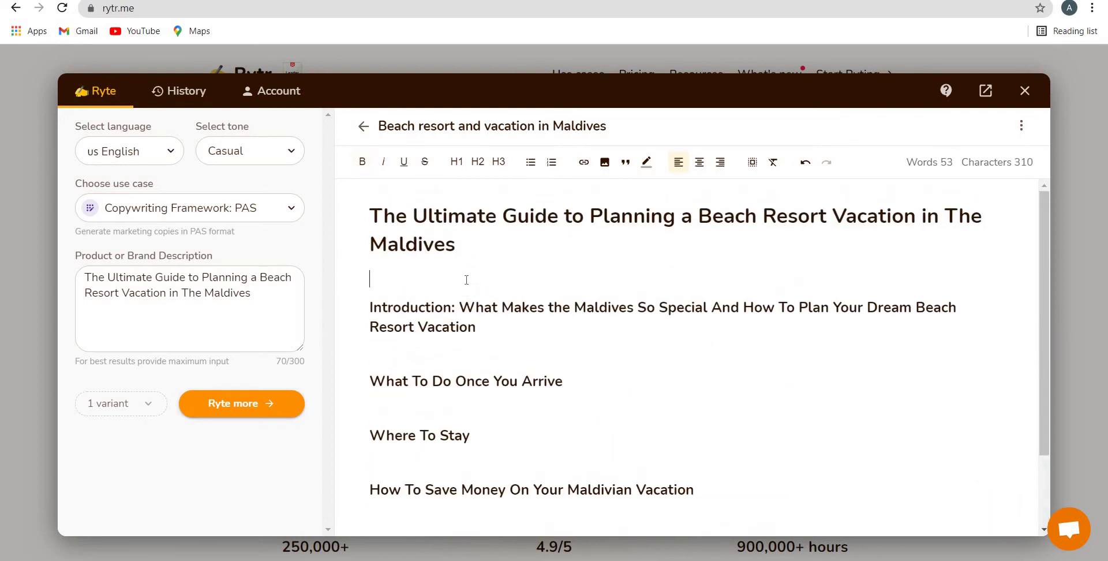
key("ctrl+v")
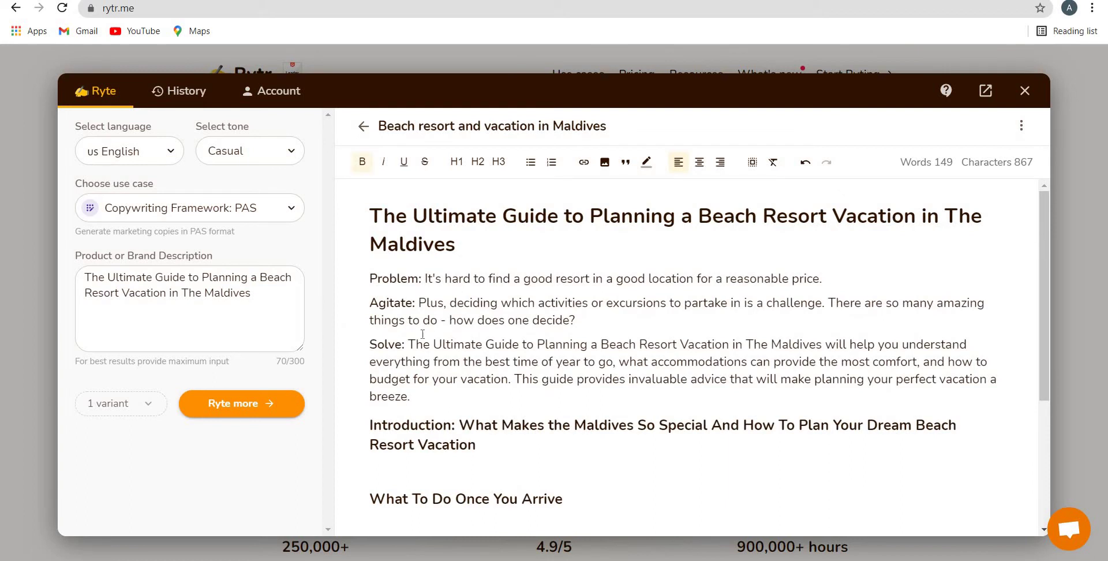
Step: Remove the "Problem:" label from the start of the first paragraph under the title
left_click(424, 279)
key("BackSpace")
key("BackSpace")
key("BackSpace")
key("BackSpace")
key("BackSpace")
key("BackSpace")
key("BackSpace")
key("BackSpace")
key("BackSpace")
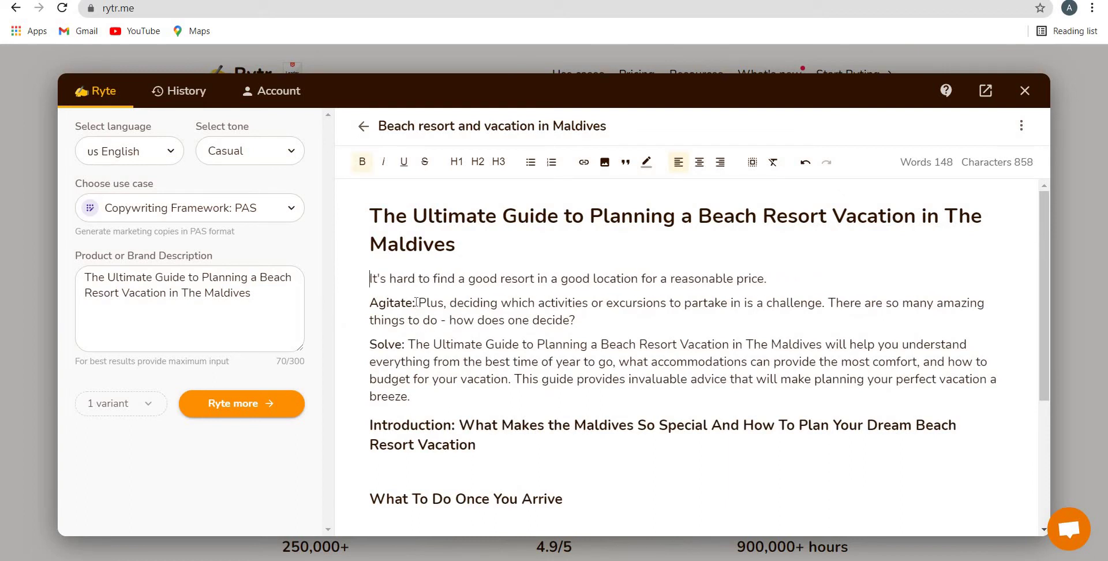
Step: Remove the "Agitate:" label from the start of the second paragraph
key("BackSpace")
key("BackSpace")
key("BackSpace")
key("BackSpace")
key("BackSpace")
key("BackSpace")
key("BackSpace")
key("BackSpace")
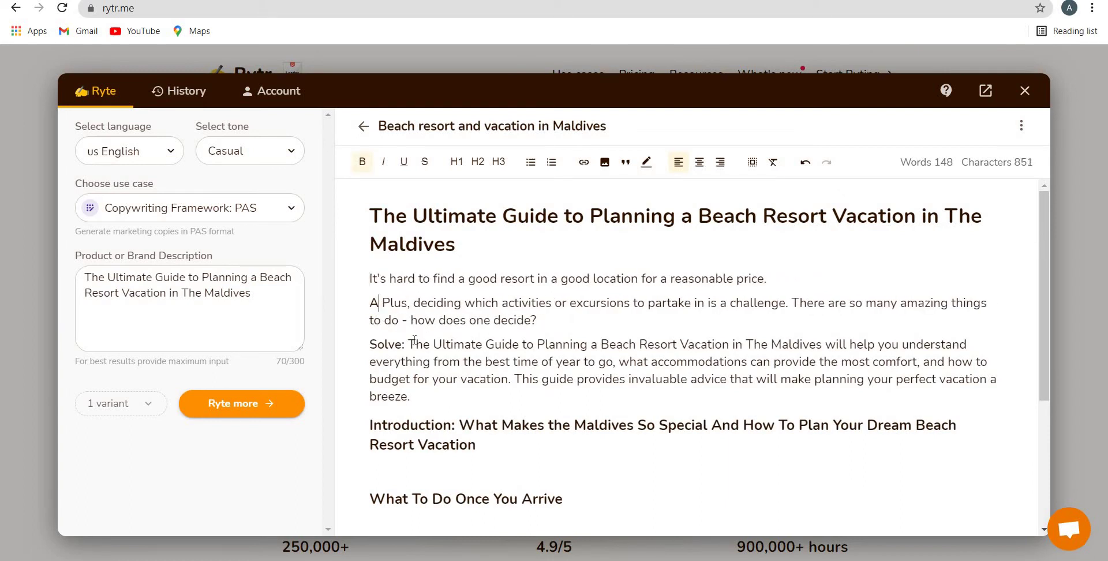
Step: Remove the "Solve:" label from the start of the third paragraph
left_click(408, 344)
key("BackSpace")
key("BackSpace")
key("BackSpace")
key("BackSpace")
key("BackSpace")
key("BackSpace")
key("BackSpace")
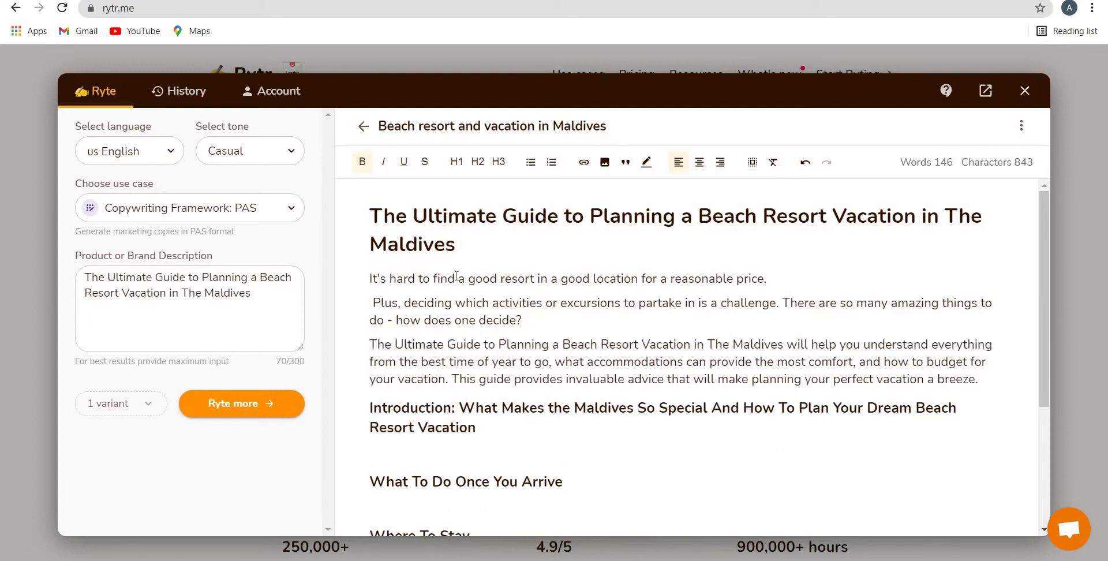
Step: Delete the stray space before "Plus" at the start of the second paragraph
left_click_drag(456, 244, 457, 165)
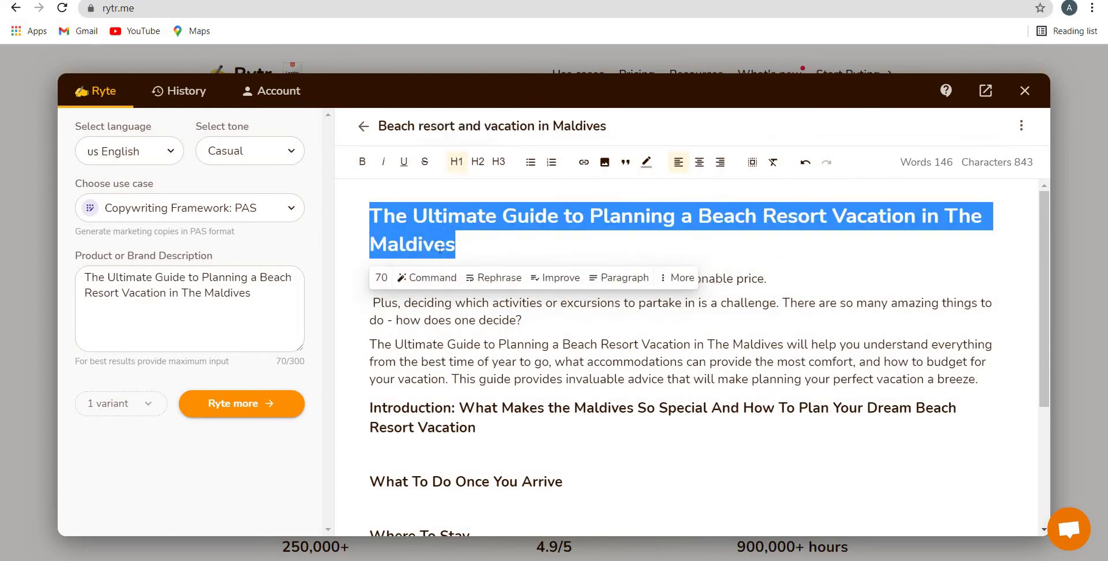
left_click(484, 201)
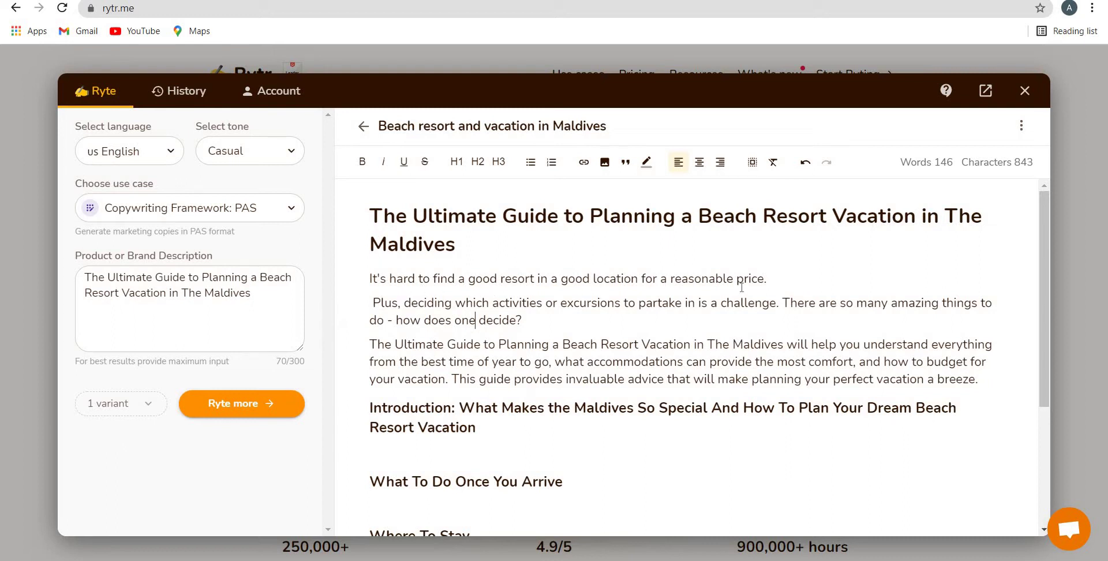
left_click(369, 302)
key("BackSpace")
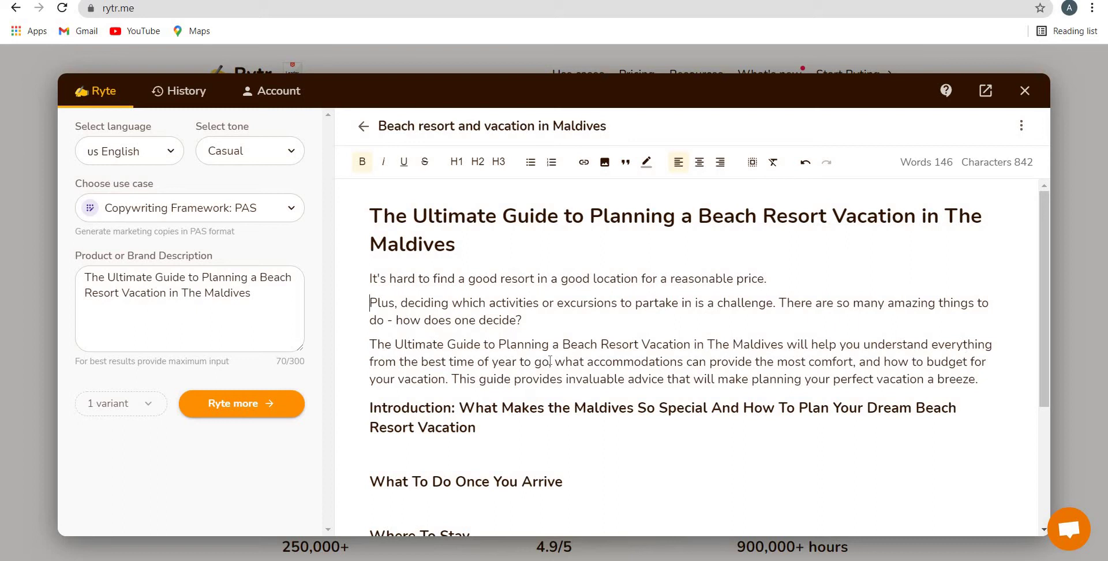
Step: Replace the word "guide" with "blog" in the third paragraph's last sentence, "This guide provides invaluable advice"
left_click(783, 367, "shift")
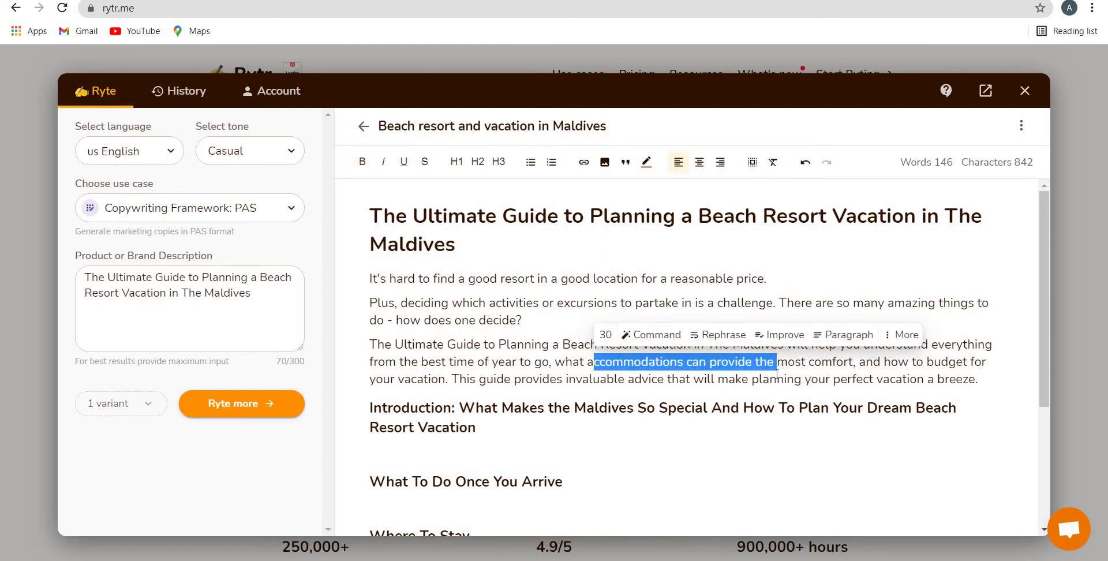
left_click(706, 362)
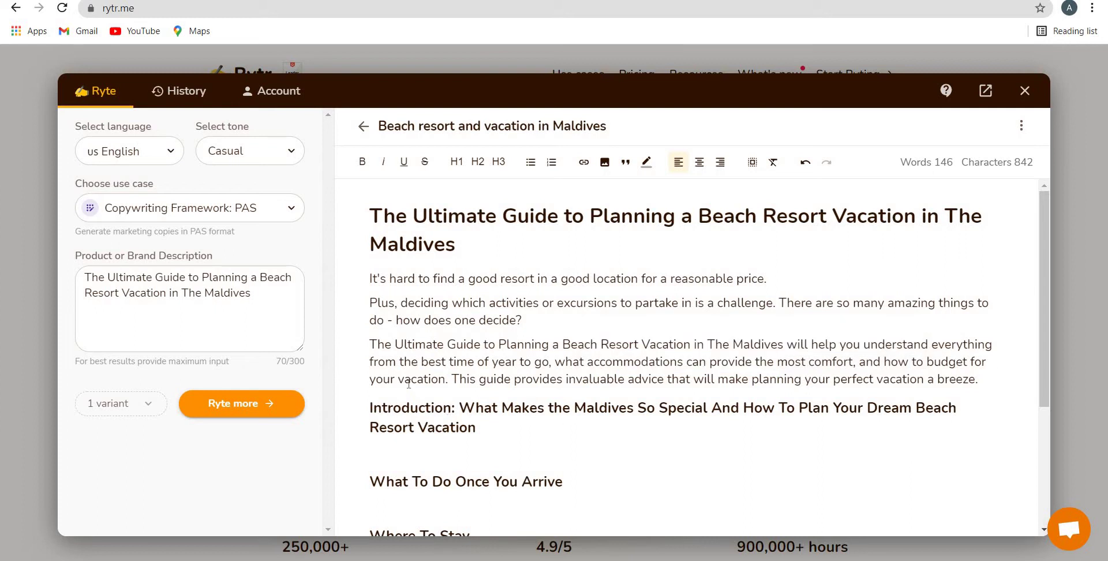
left_click(511, 385)
key("BackSpace")
key("BackSpace")
key("BackSpace")
key("BackSpace")
key("BackSpace")
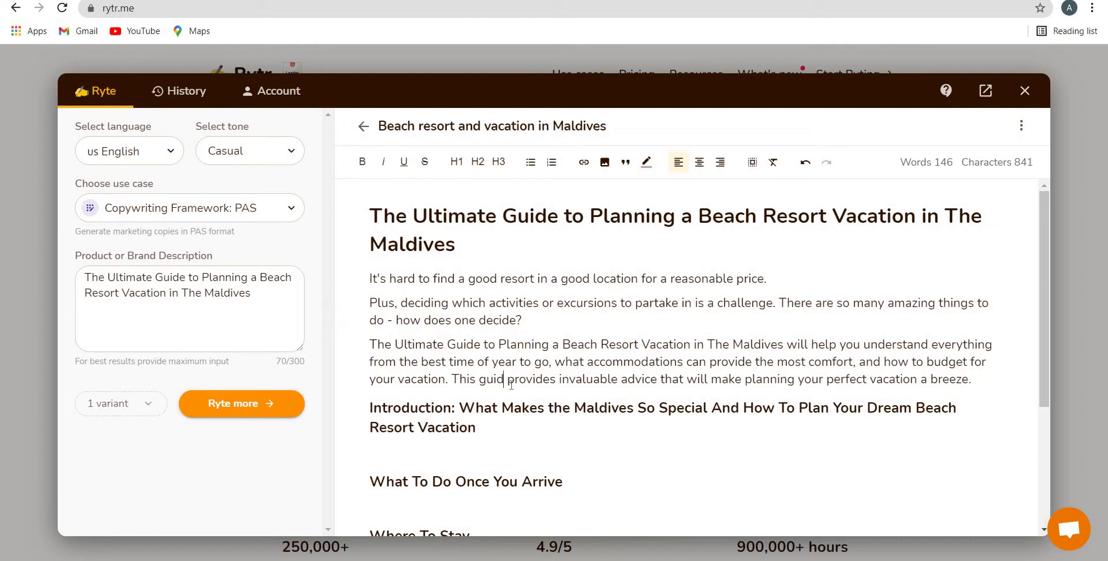
type("blog")
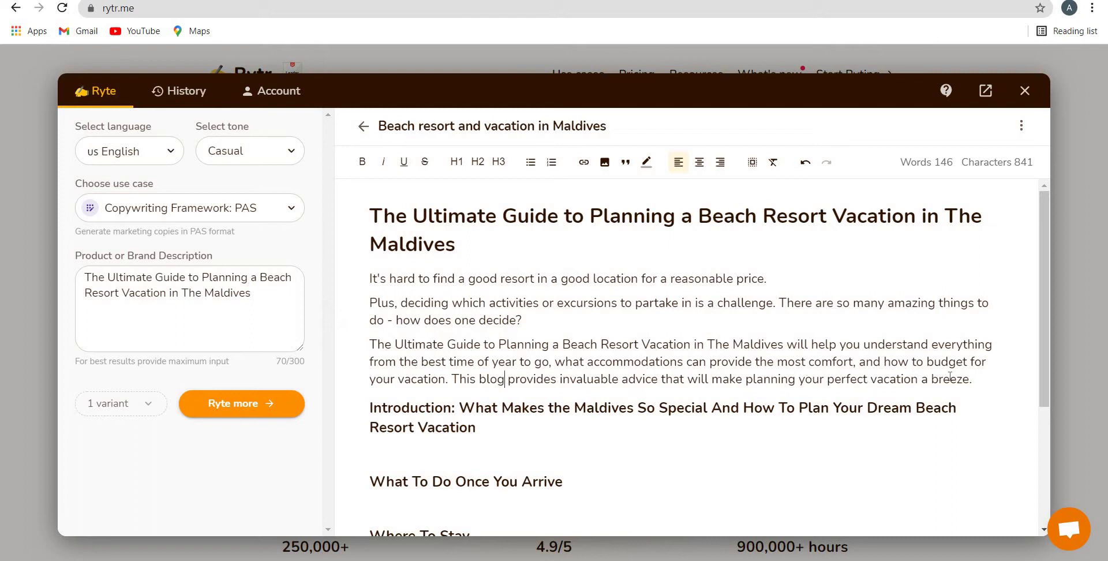
left_click(685, 378)
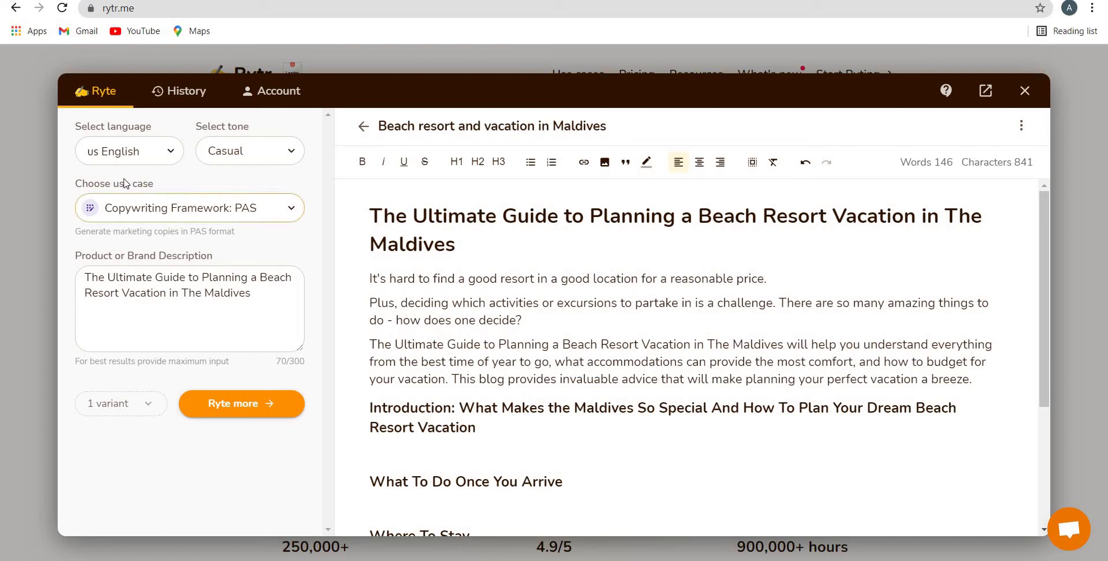
Step: Check the three opening paragraphs under the article title for plagiarism
left_click(152, 307)
left_click(971, 378)
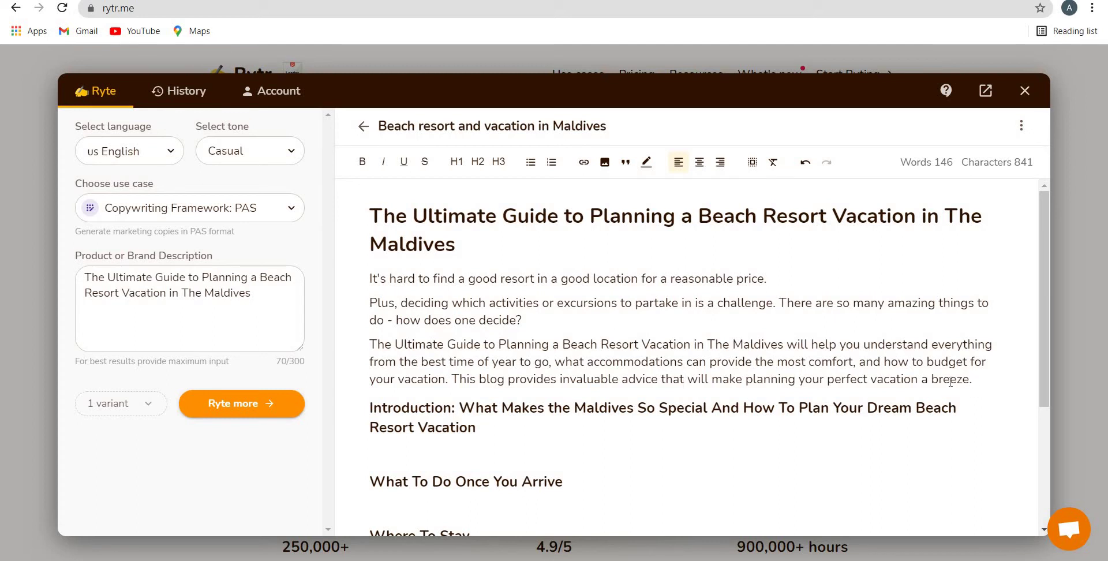
left_click_drag(973, 380, 368, 277)
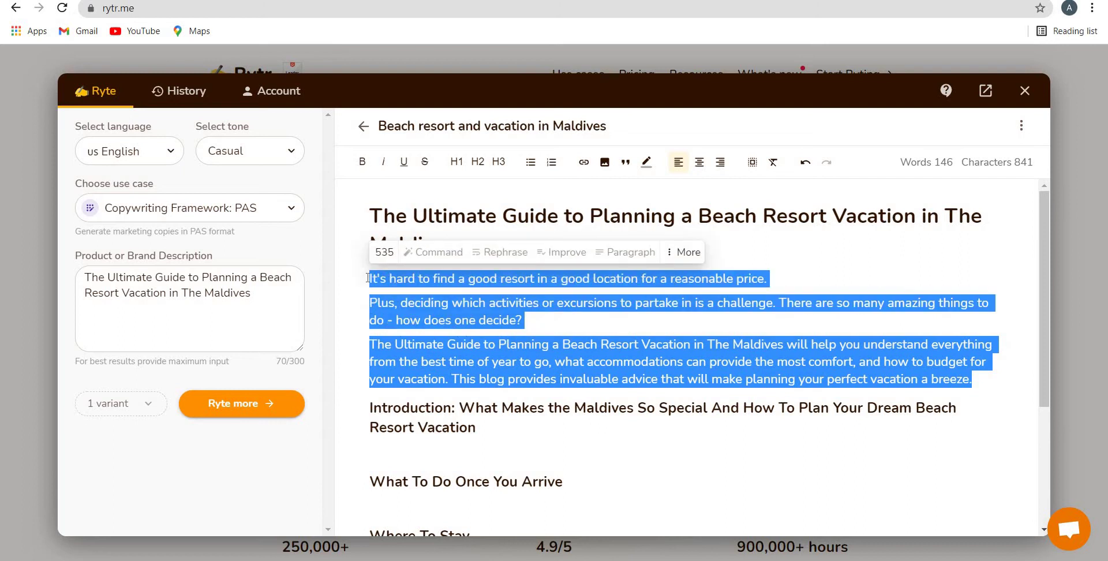
left_click(696, 258)
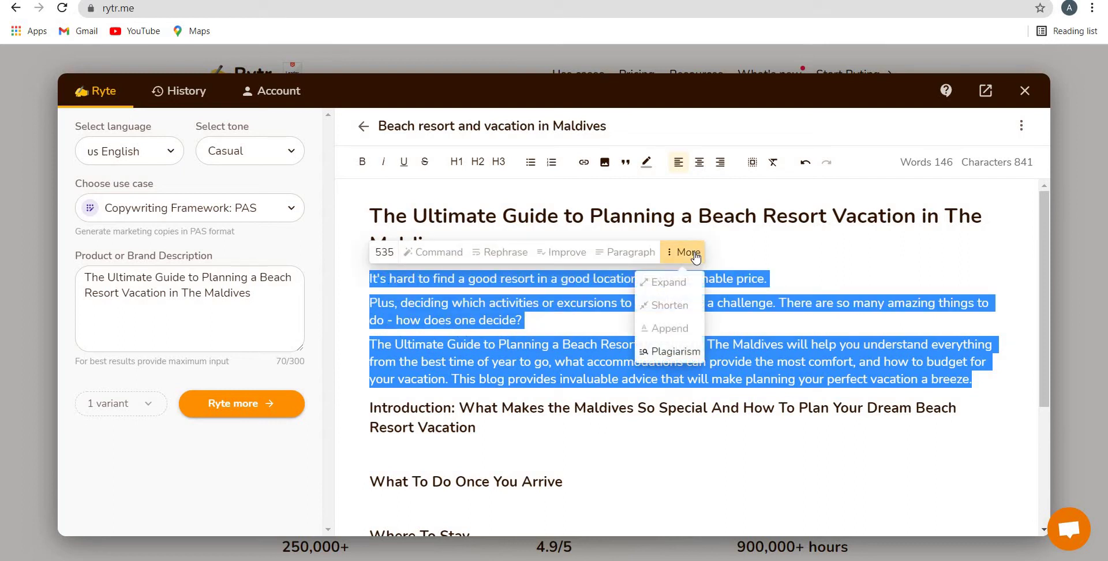
left_click(681, 351)
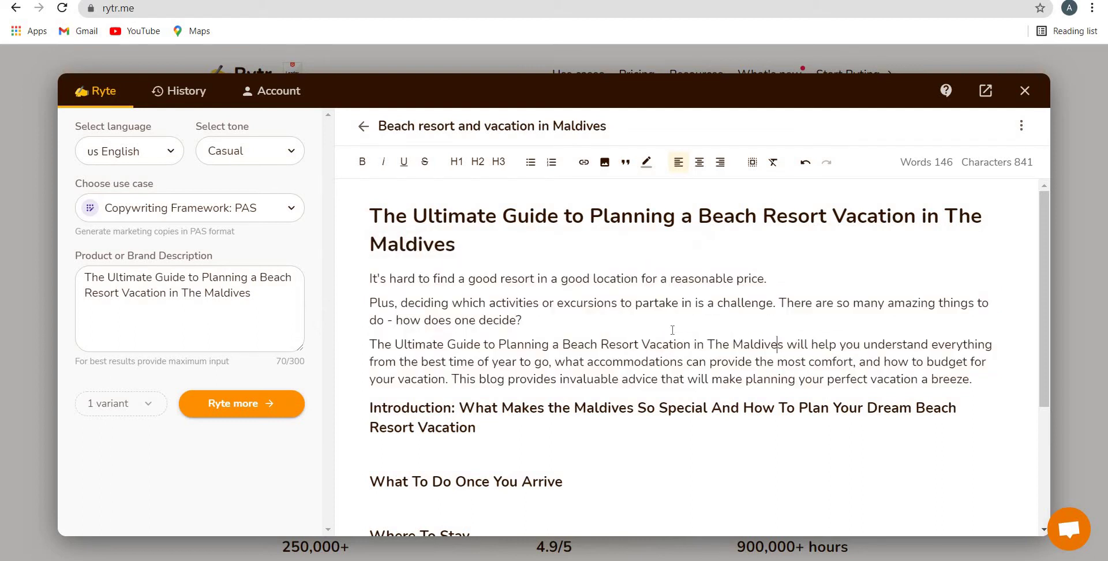
Step: Generate paragraph content from the heading "Introduction: What Makes the Maldives So Special And How To Plan Your Dream Beach Resort Vacation"
scroll(505, 357, "down", 1)
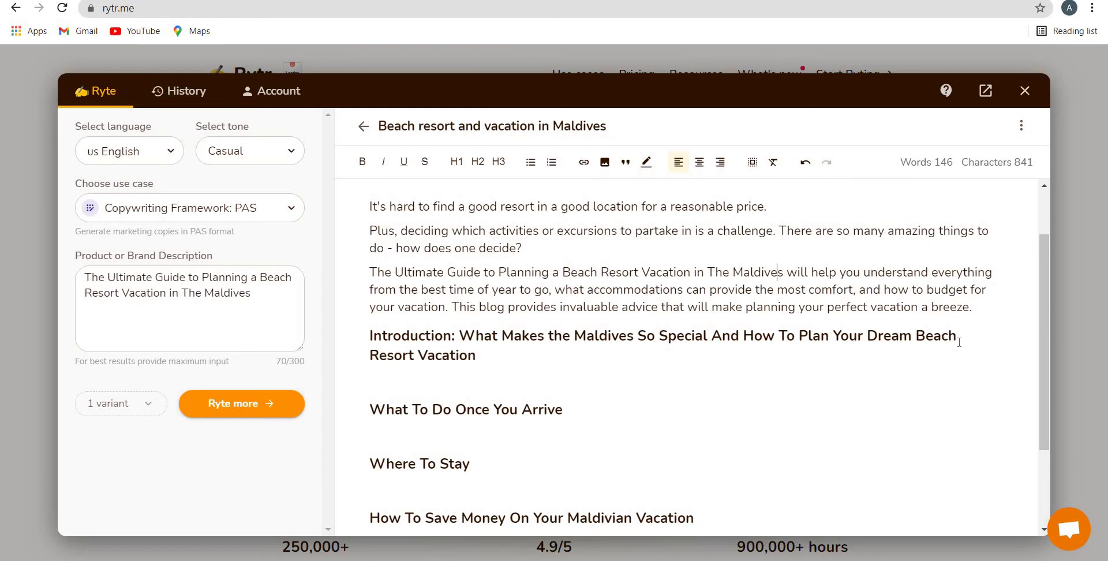
left_click(500, 336)
left_click_drag(475, 355, 359, 331)
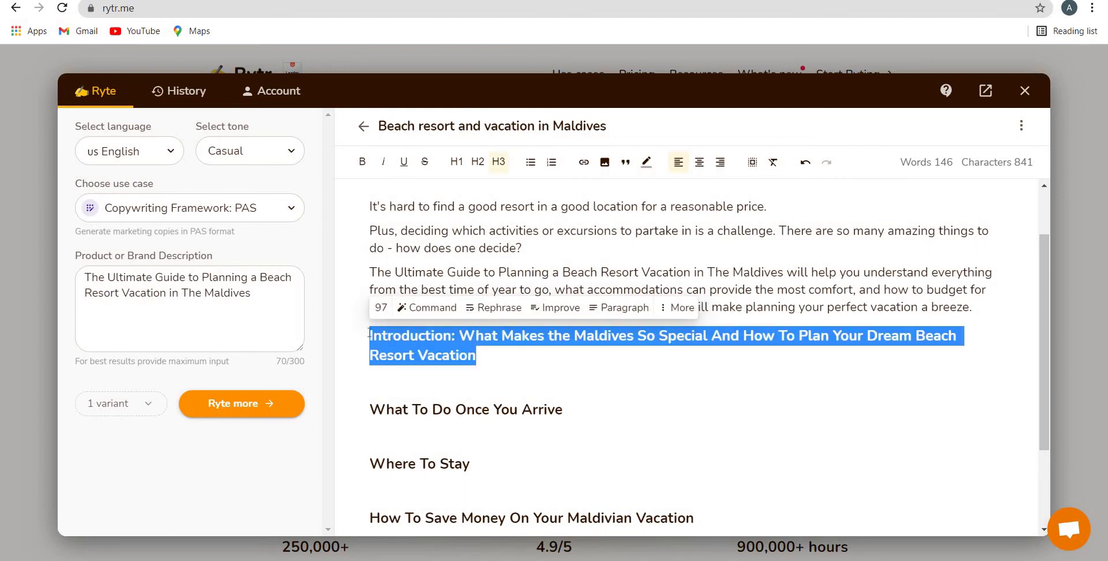
left_click(619, 308)
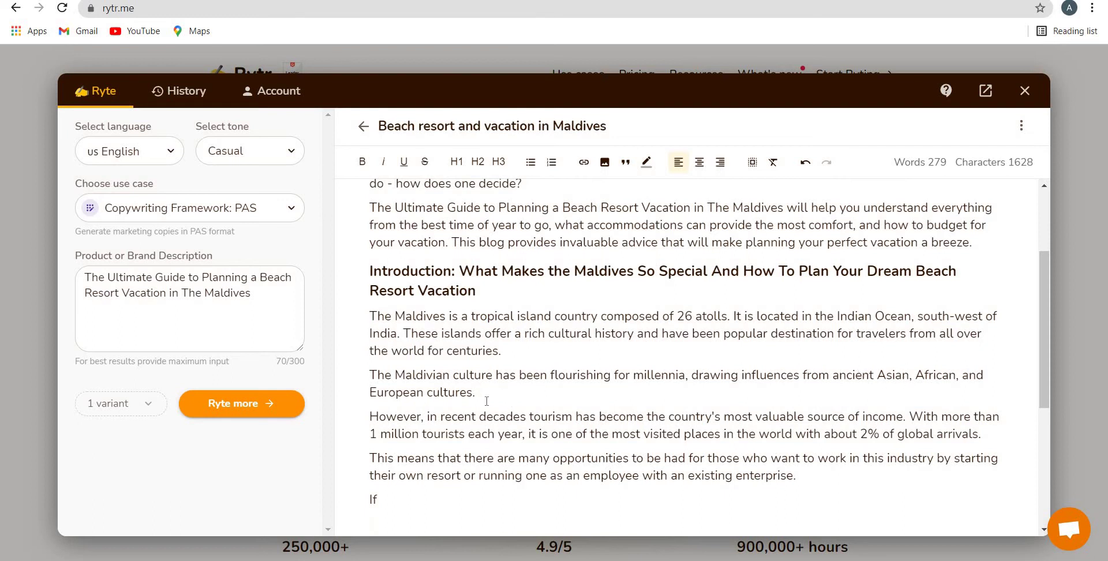
Step: Review the generated introduction text, examining the tourist figure and the share of global arrivals in the third paragraph
scroll(488, 399, "down", 2)
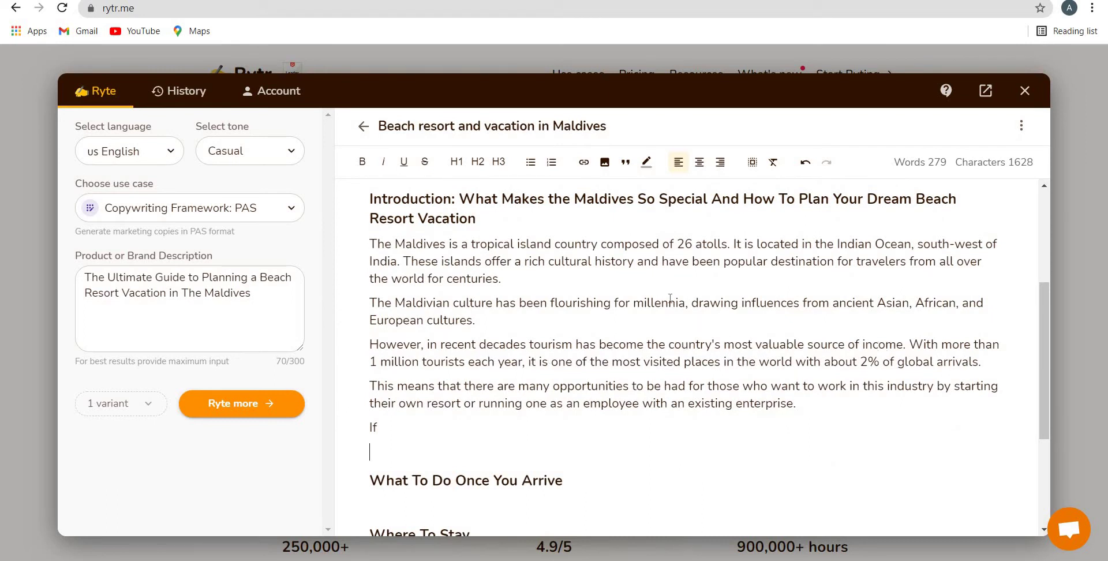
left_click_drag(796, 402, 369, 261)
left_click(440, 339)
left_click(455, 363, "shift")
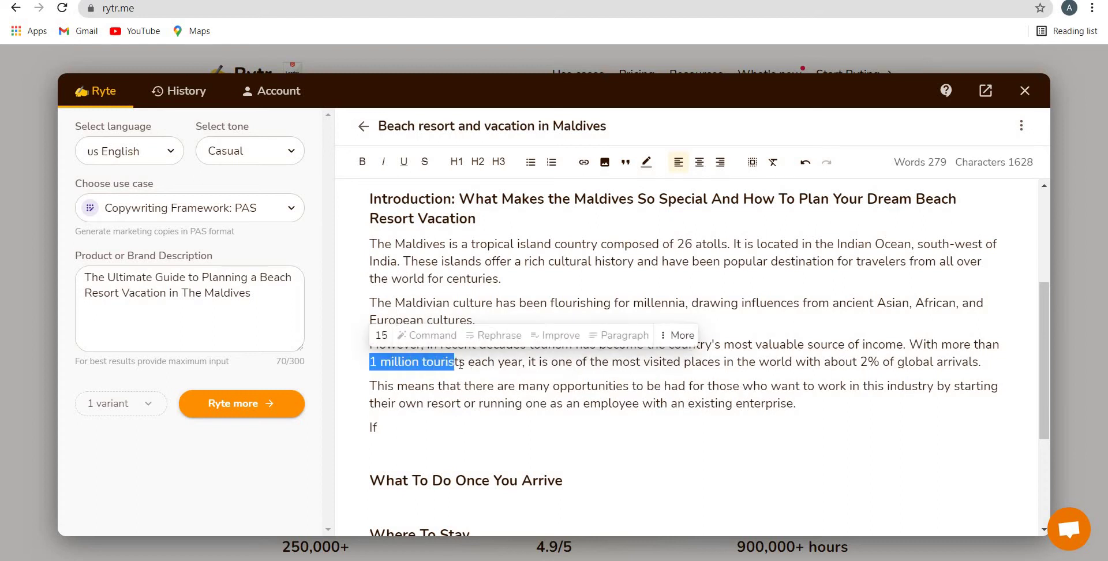
left_click(412, 362)
double_click(392, 362)
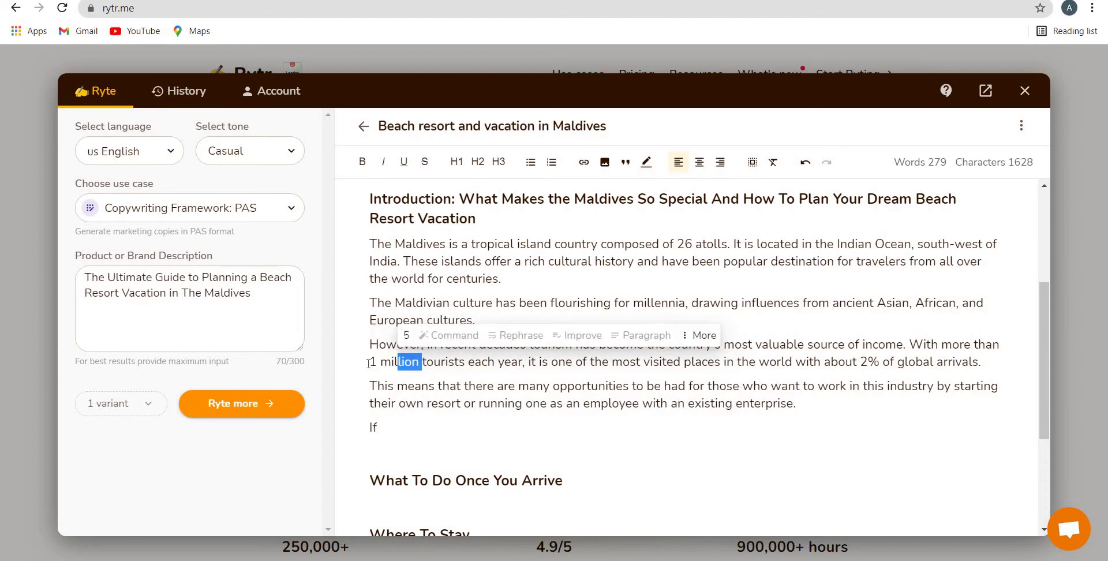
left_click(370, 362, "shift")
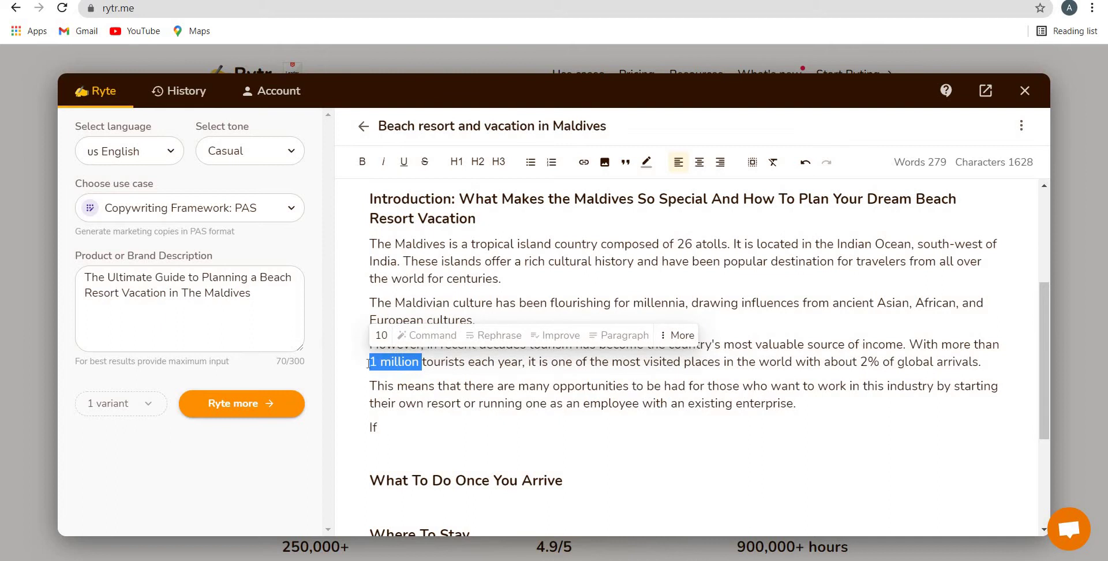
left_click(404, 362)
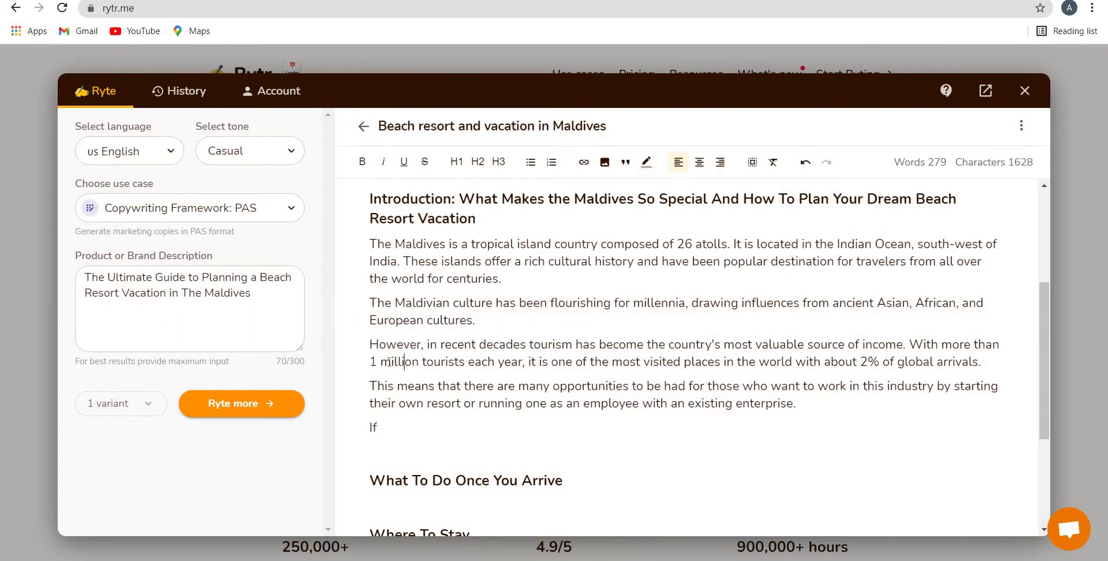
left_click_drag(377, 362, 370, 362)
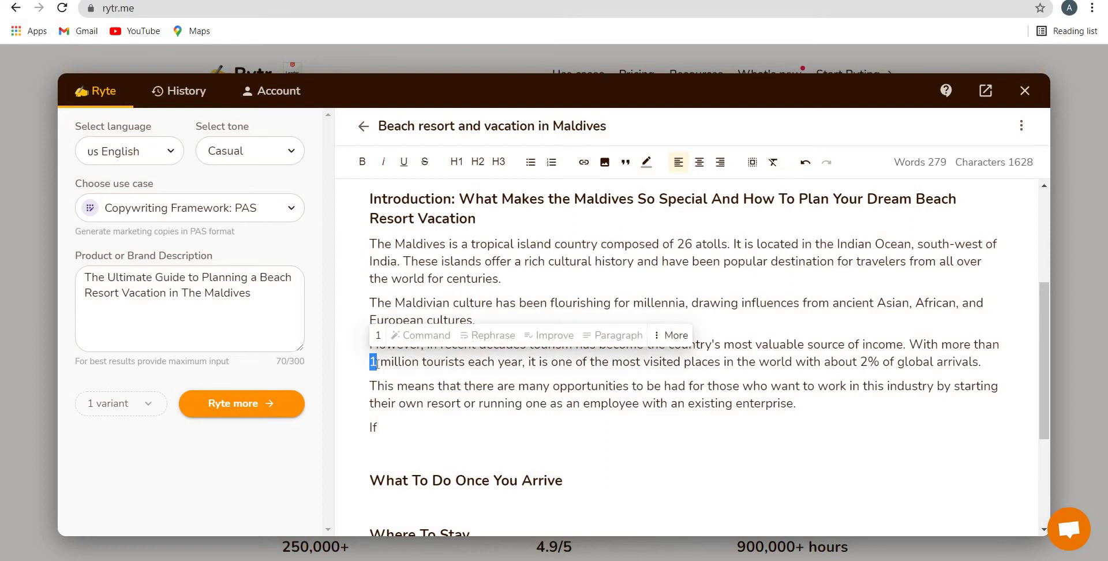
left_click(376, 363)
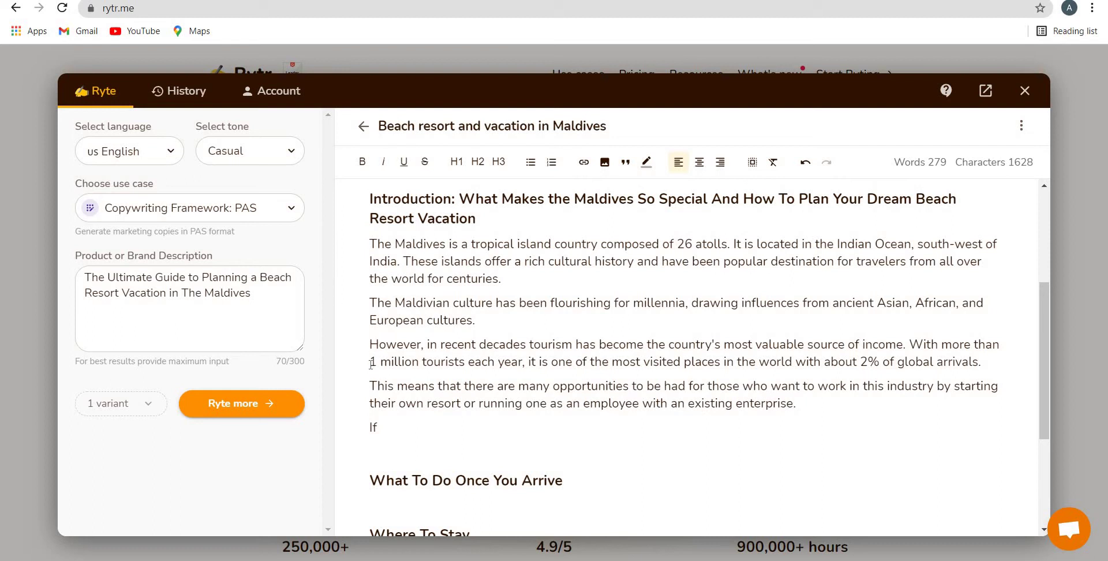
left_click_drag(417, 365, 370, 362)
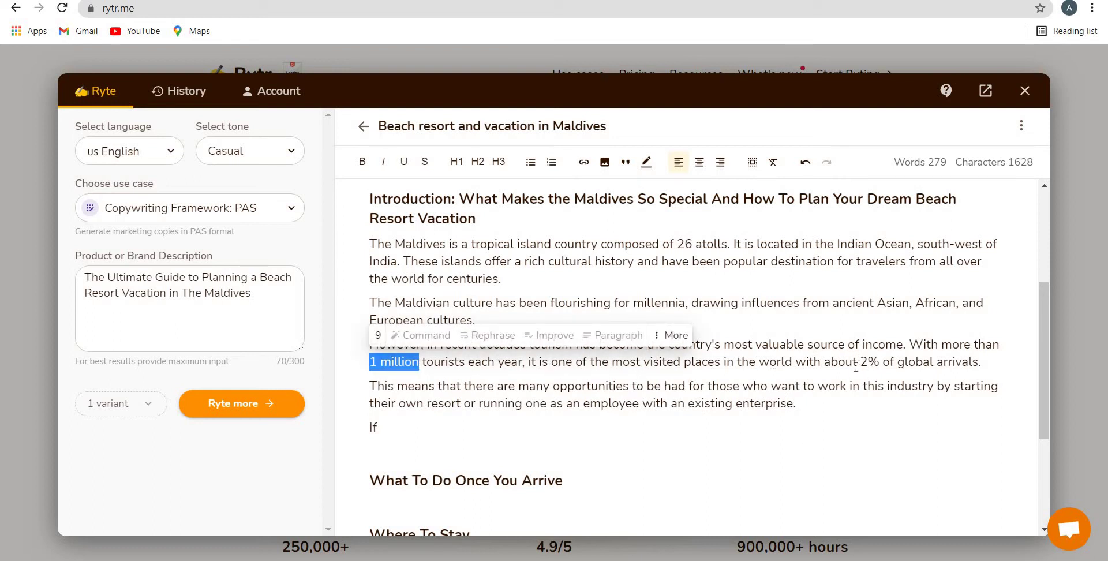
mouse_move(859, 363)
left_mouse_down()
mouse_move(983, 361)
mouse_move(860, 363)
left_mouse_up()
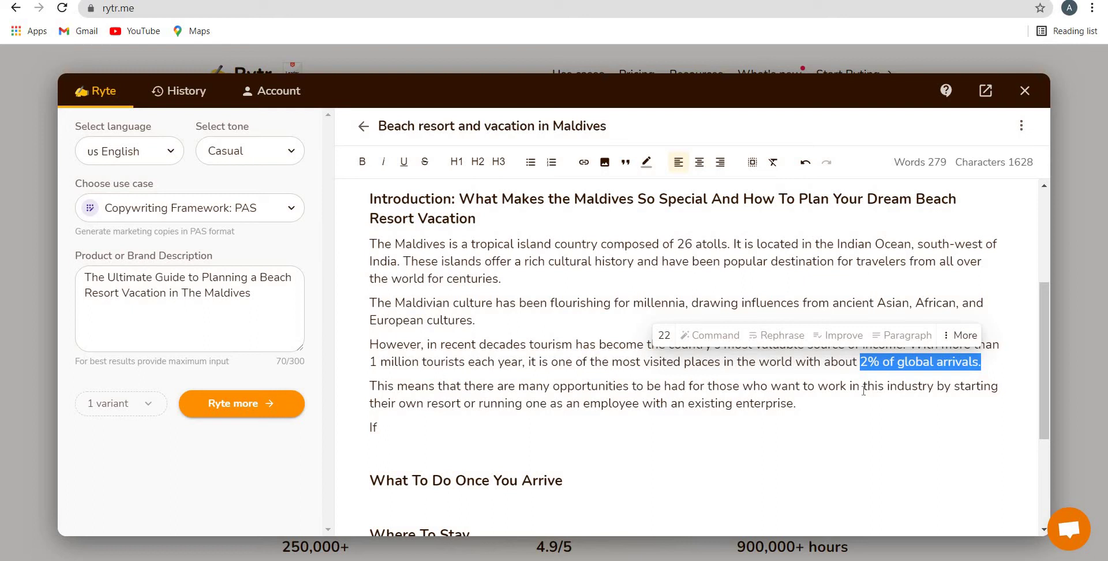
key("Left")
key("Right")
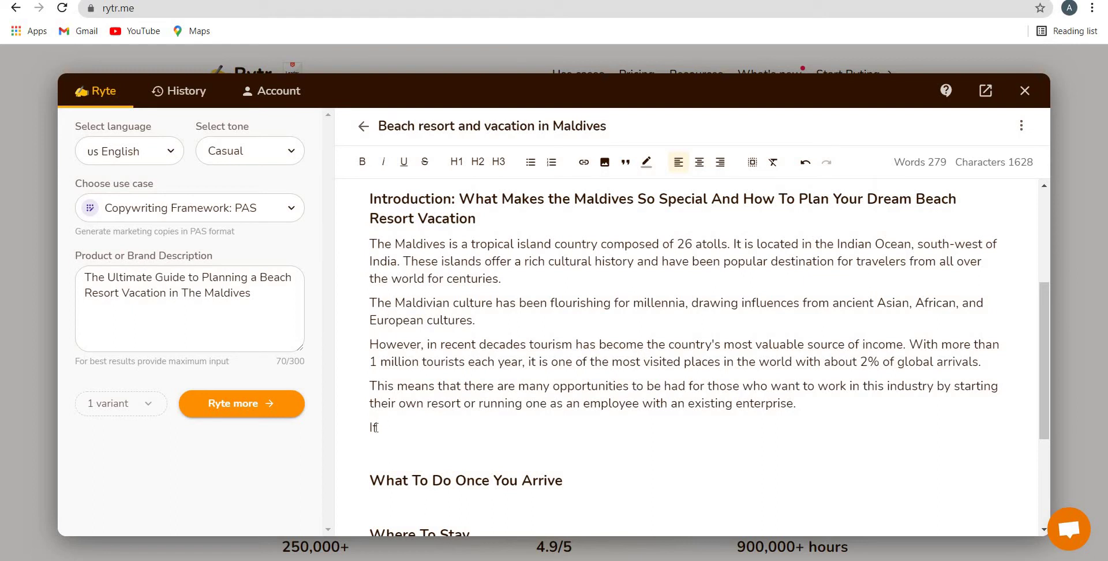
Step: Delete the leftover word "If" at the end of the introduction section
left_click_drag(378, 428, 369, 428)
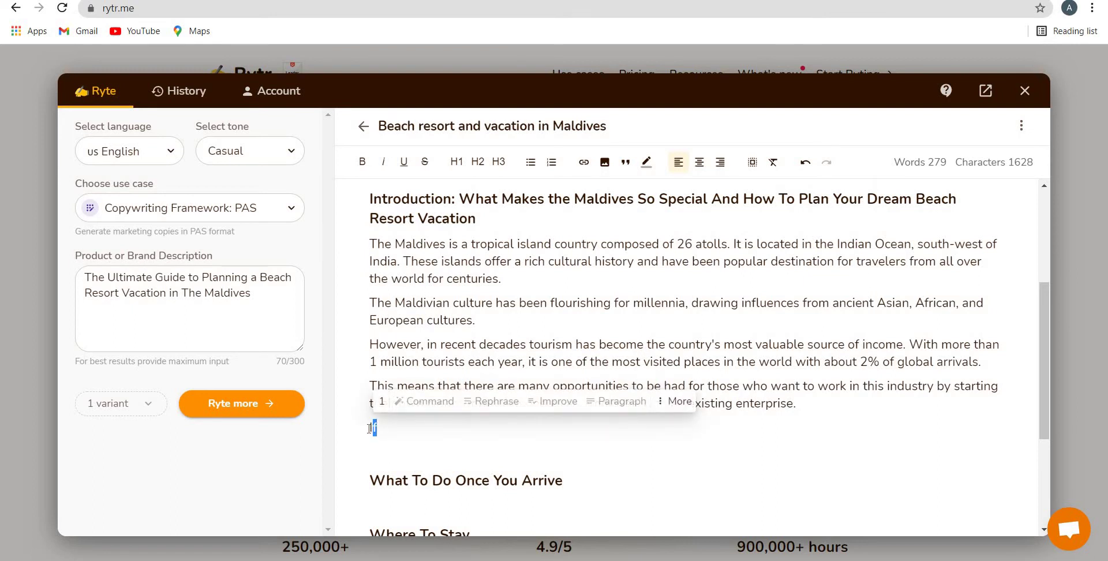
left_click(391, 434)
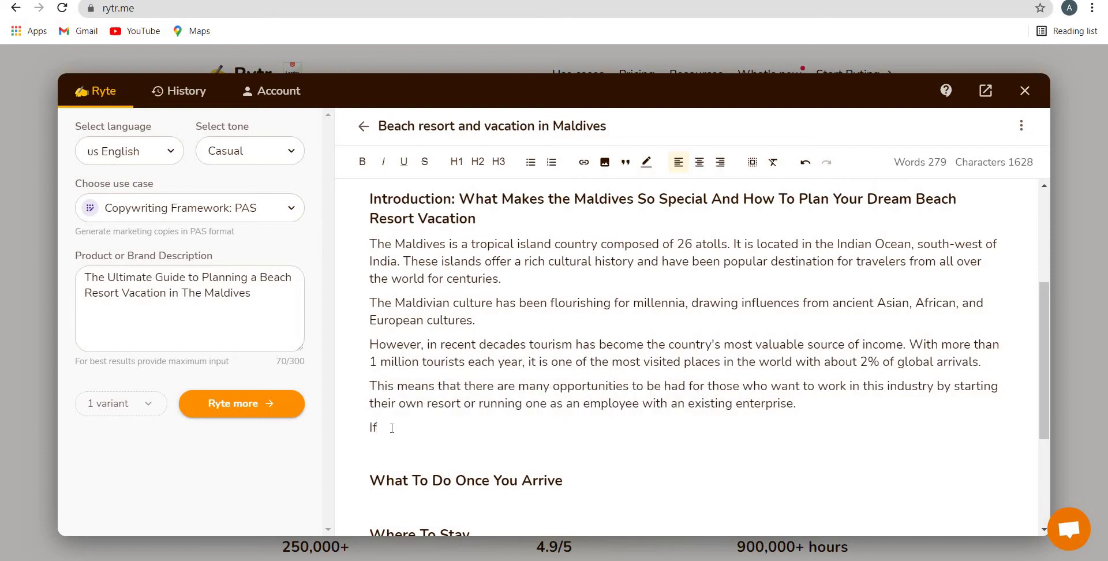
key("BackSpace")
key("BackSpace")
Step: Expand the introduction's last paragraph, which begins "This means that there are many opportunities"
left_click_drag(797, 404, 369, 386)
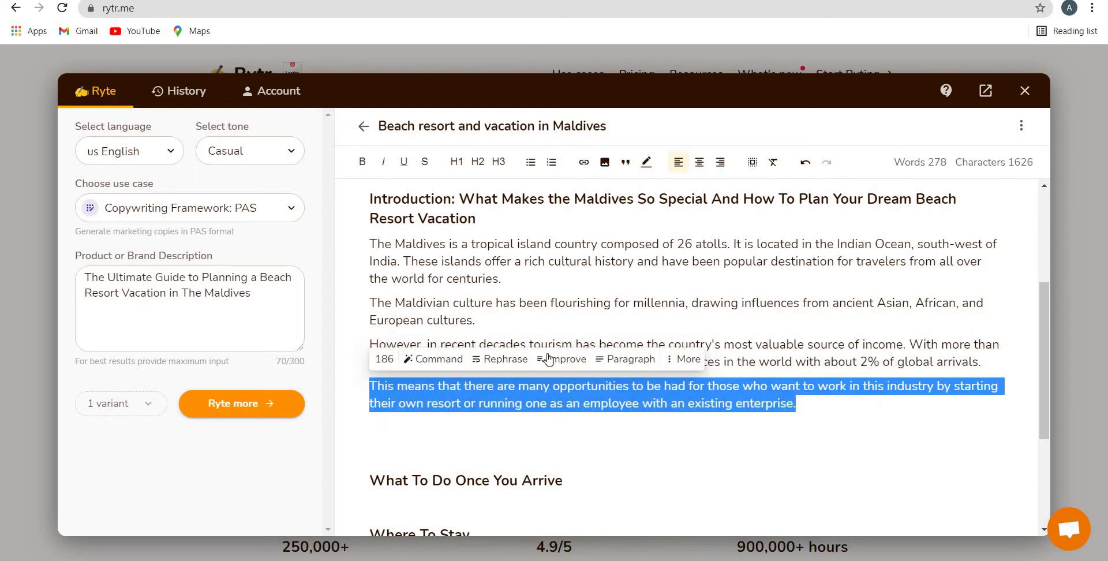
left_click(684, 356)
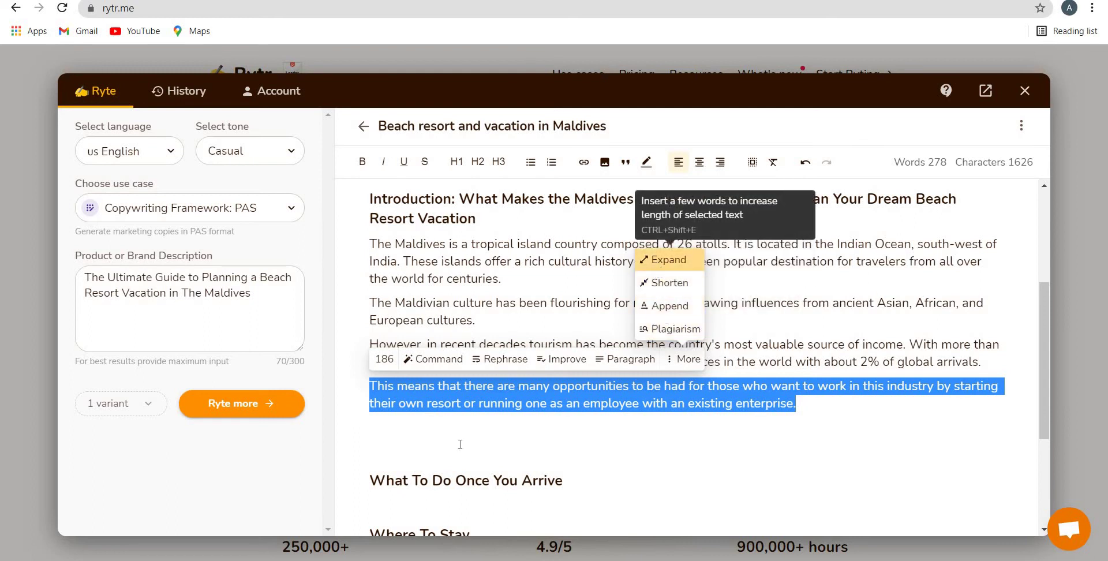
left_click(652, 263)
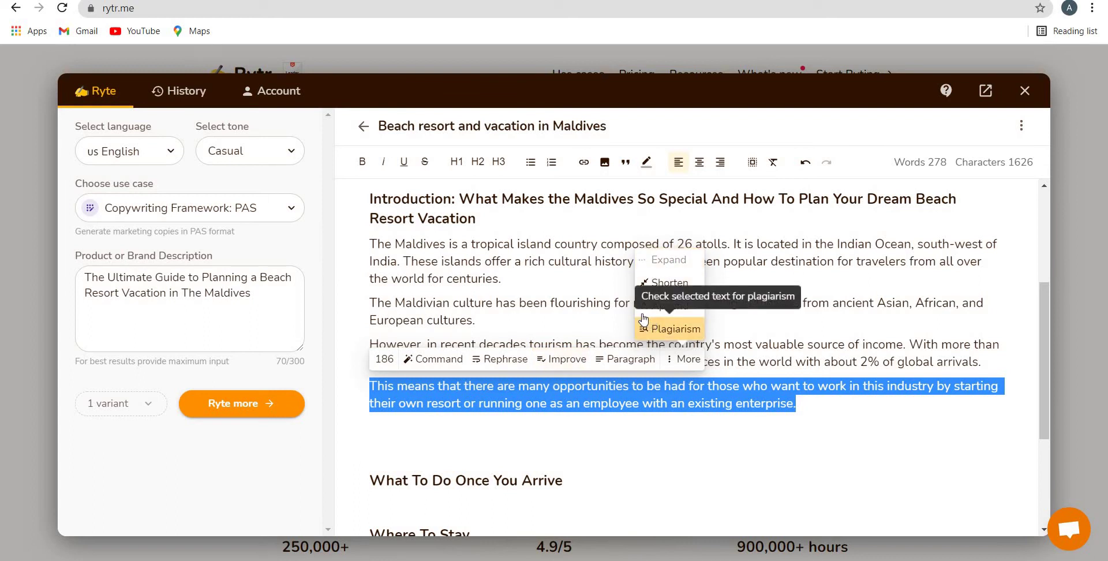
scroll(643, 323, "down", 1)
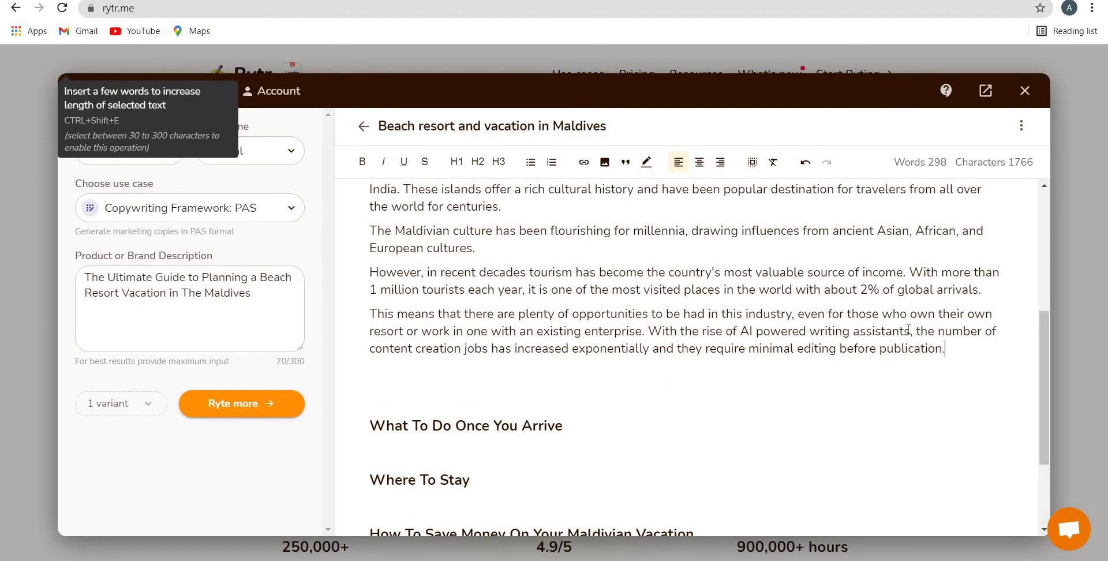
Step: Delete the sentence about AI powered writing assistants and content creation jobs from the end of the introduction's last paragraph
left_click(949, 349)
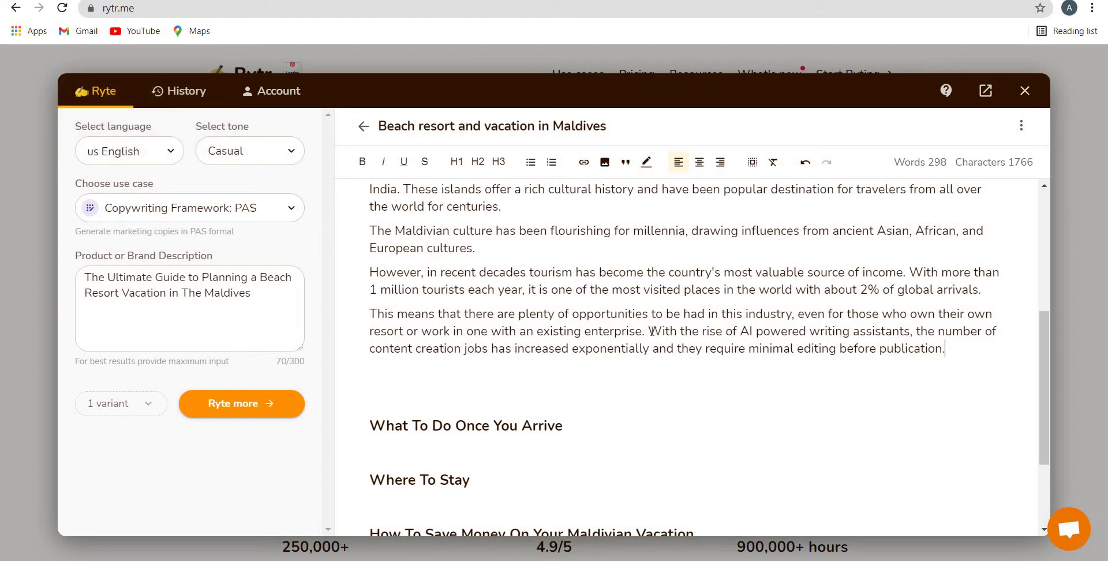
scroll(655, 323, "up", 5)
scroll(655, 391, "down", 4)
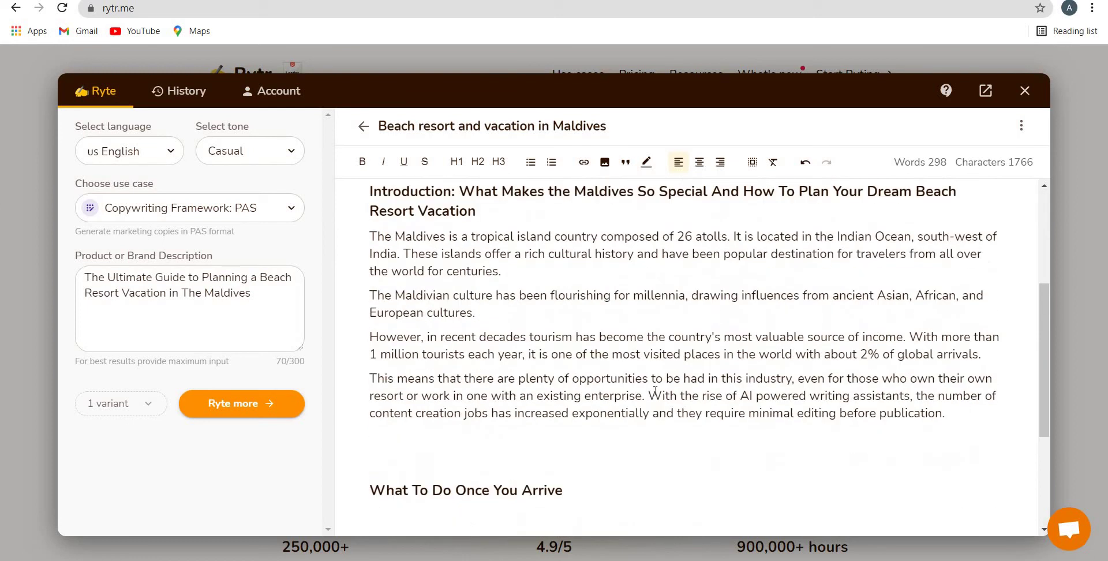
left_click(939, 414, "shift")
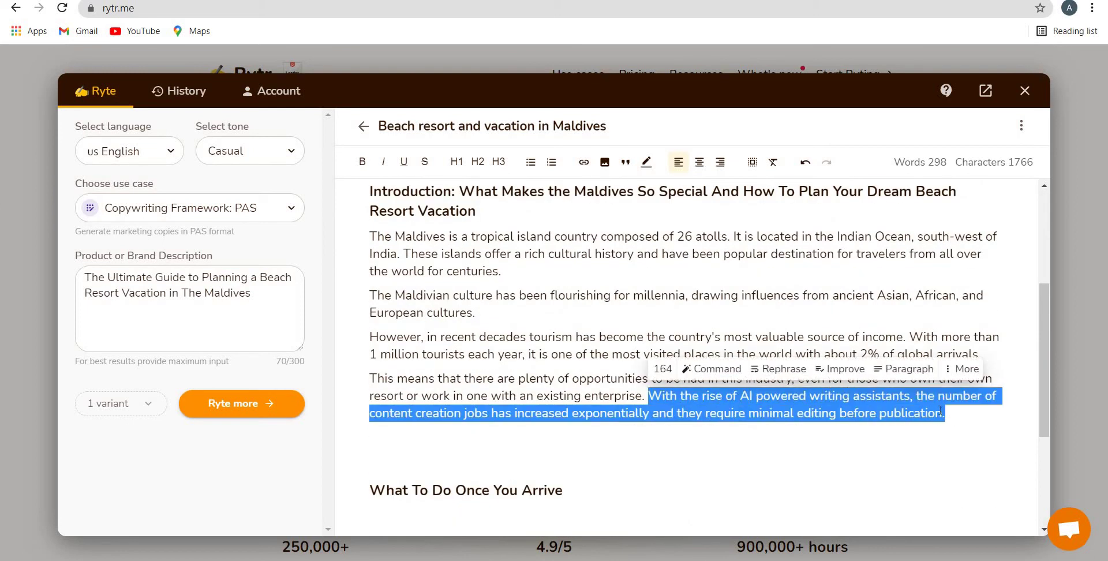
key("BackSpace")
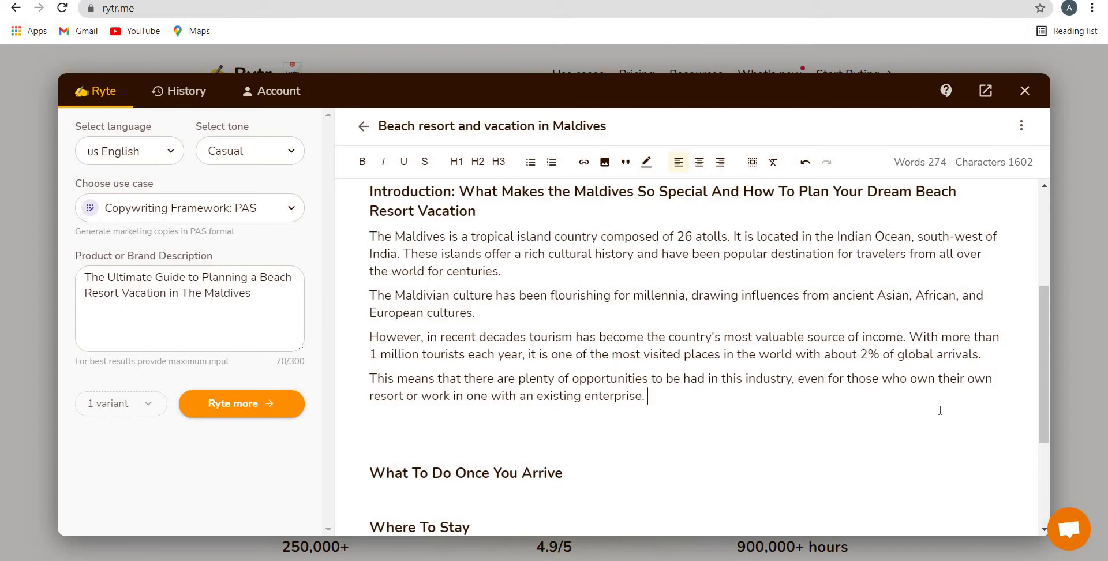
Step: Add "Its the right time to invest in Maldives if you are looking for a good return on investment" to the introduction's last paragraph
type("Its the right tim")
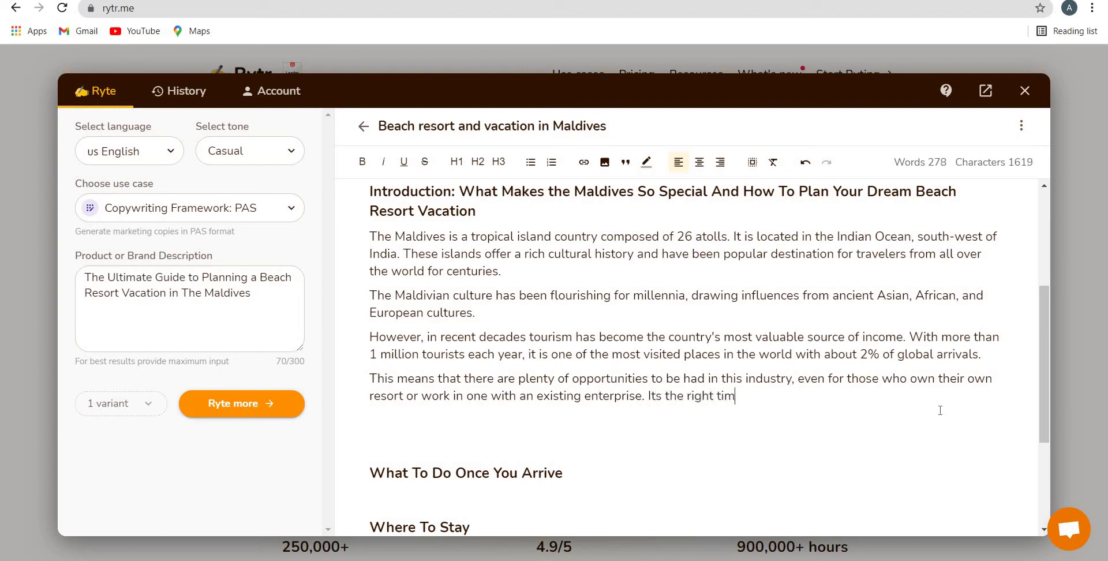
type("e to invest in Maldies")
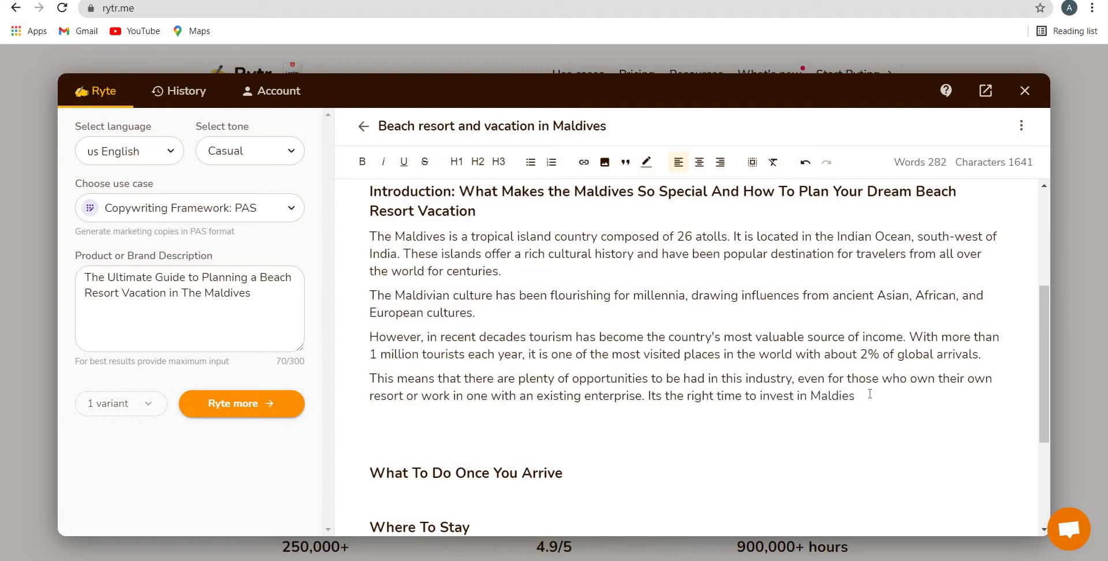
key("BackSpace")
key("BackSpace")
type("ves if you are looking for a go")
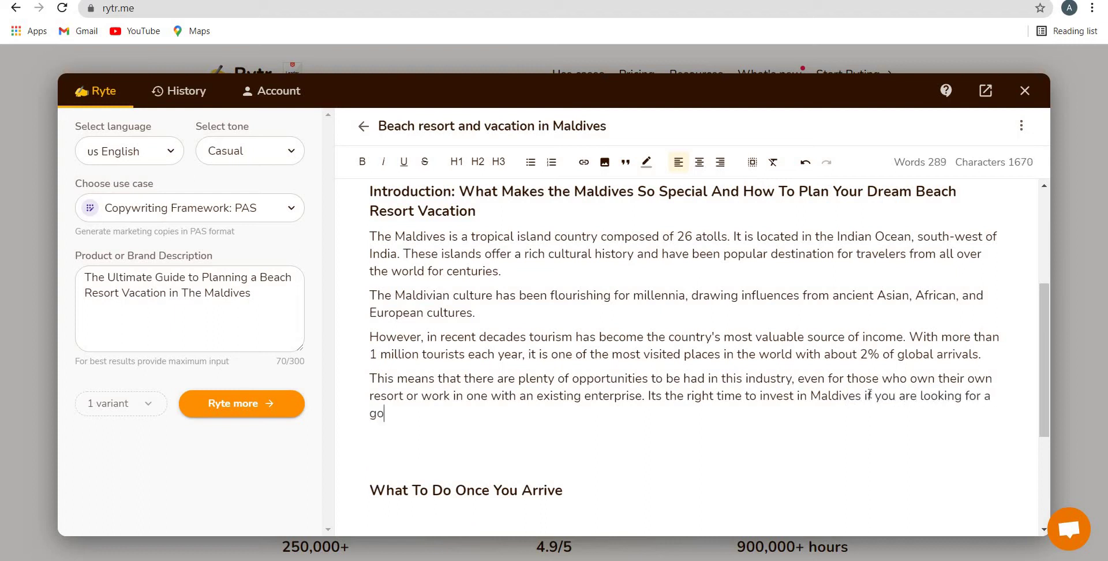
type("od return on in")
type("vestment")
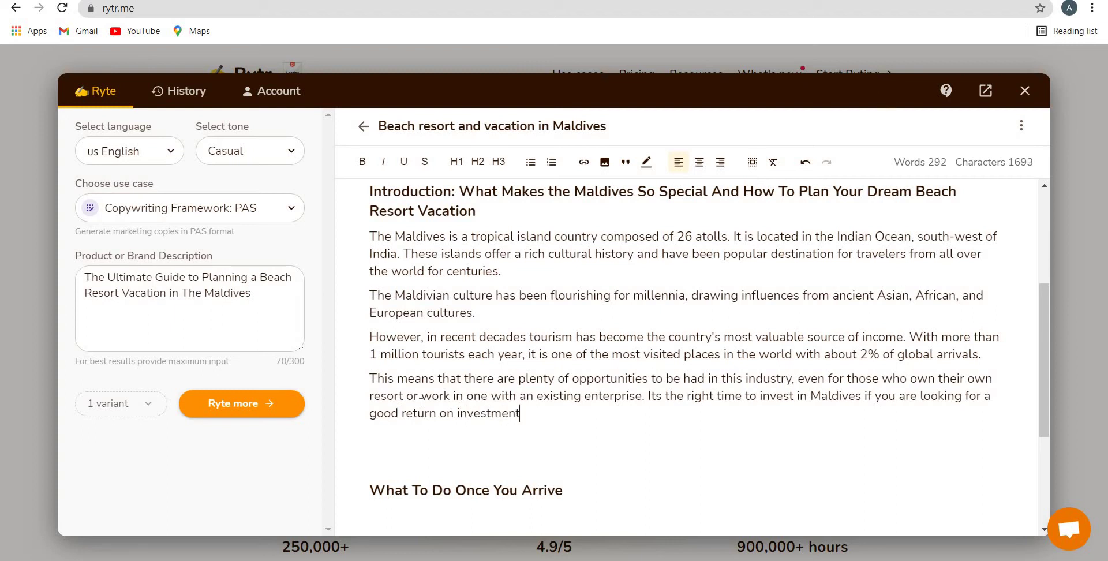
Step: Expand the paragraph containing the investment sentence and remove the extra blank line before "What To Do Once You Arrive"
triple_click(532, 414)
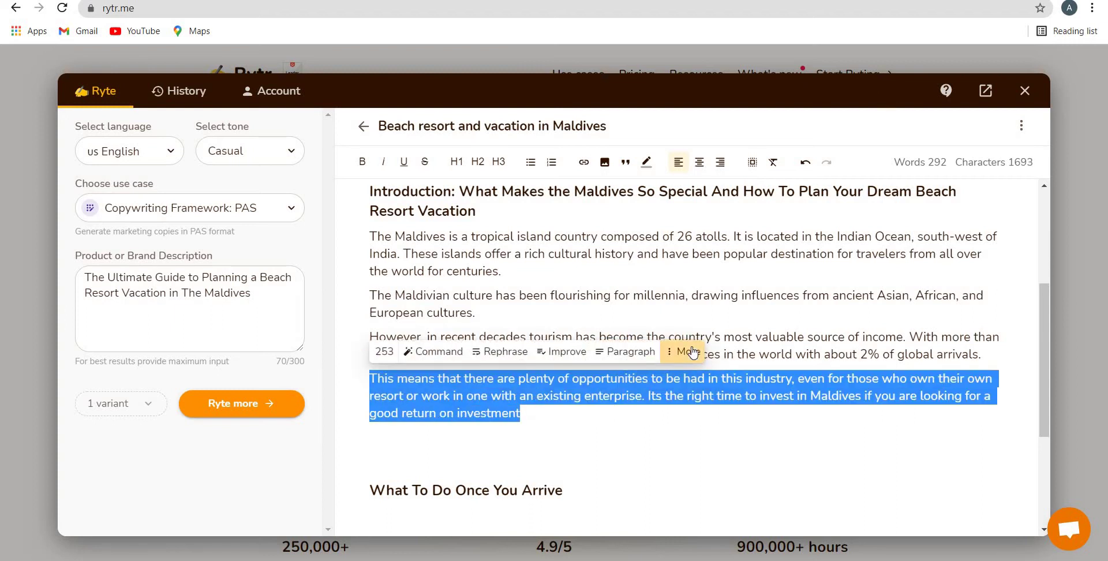
left_click(692, 352)
left_click(666, 254)
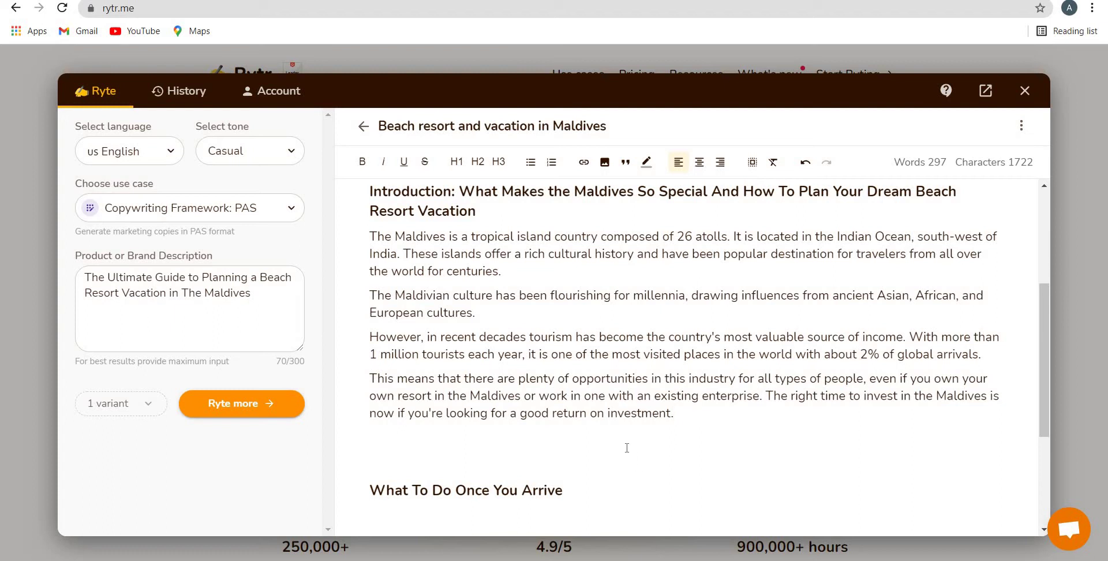
key("BackSpace")
Step: Compare the selection character counts of the "What To Do Once You Arrive" and "How To Save Money On Your Maldivian Vacation" headings
scroll(545, 413, "down", 1)
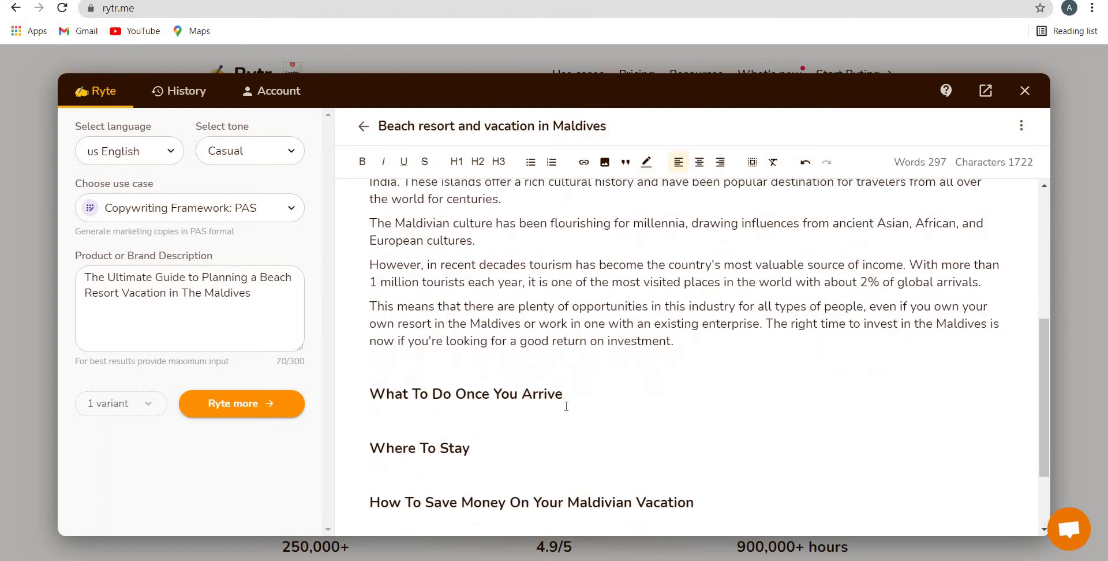
left_click_drag(563, 394, 364, 391)
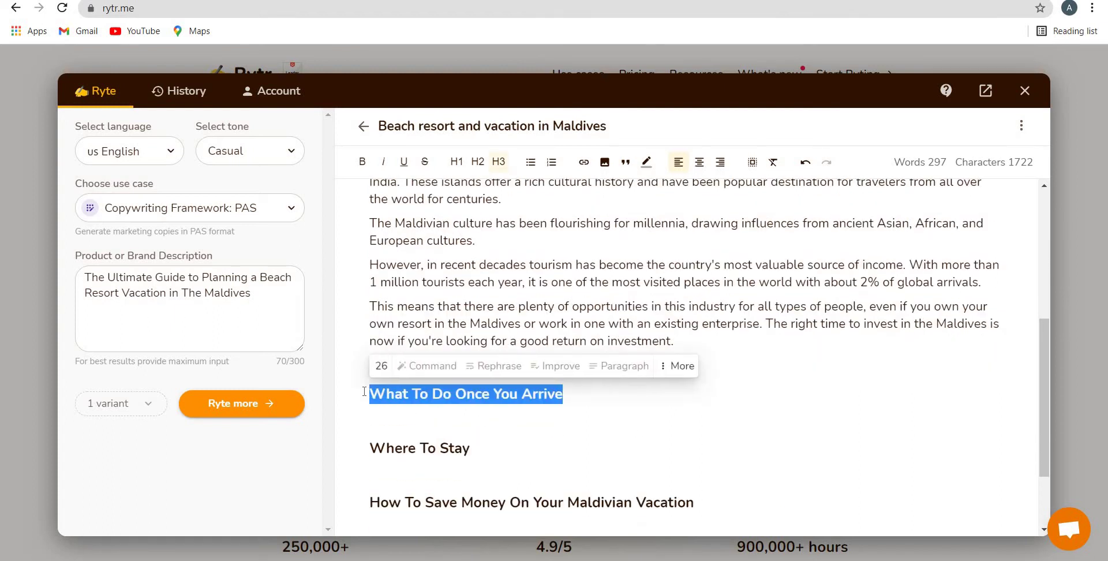
triple_click(563, 503)
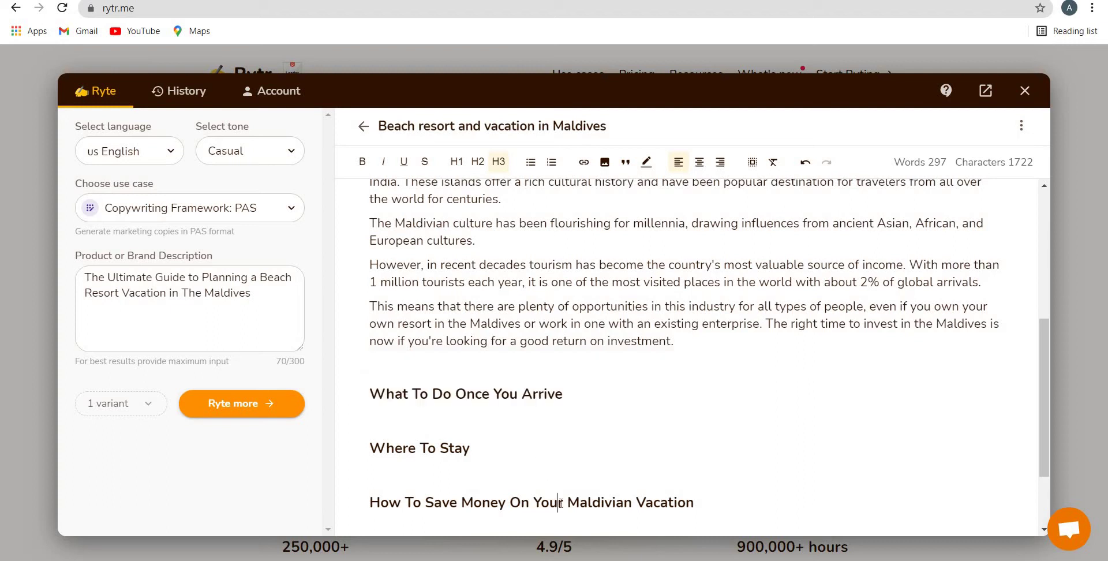
double_click(496, 393)
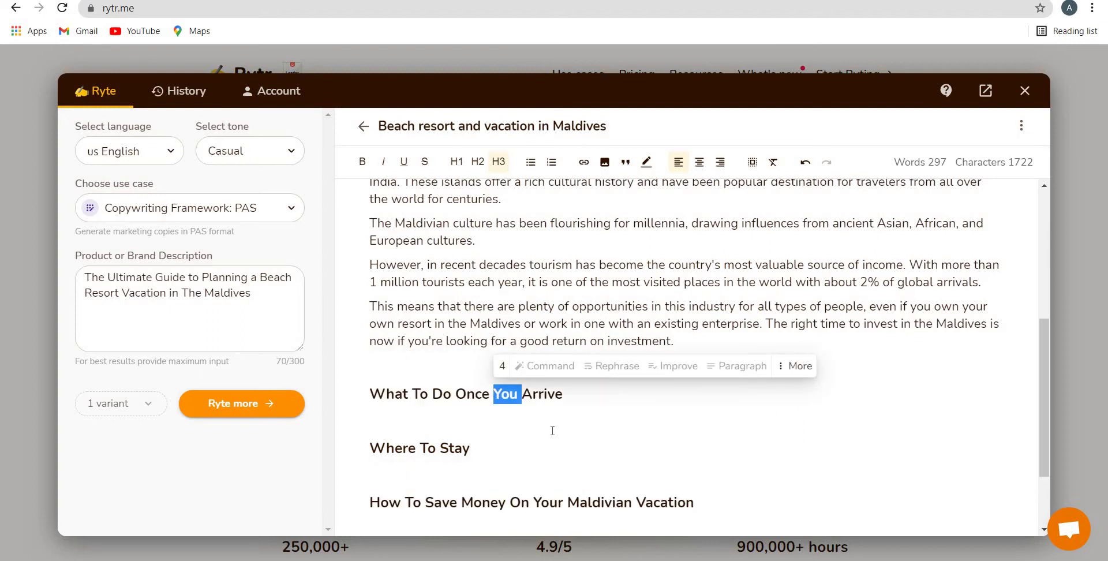
scroll(552, 431, "down", 1)
triple_click(553, 430)
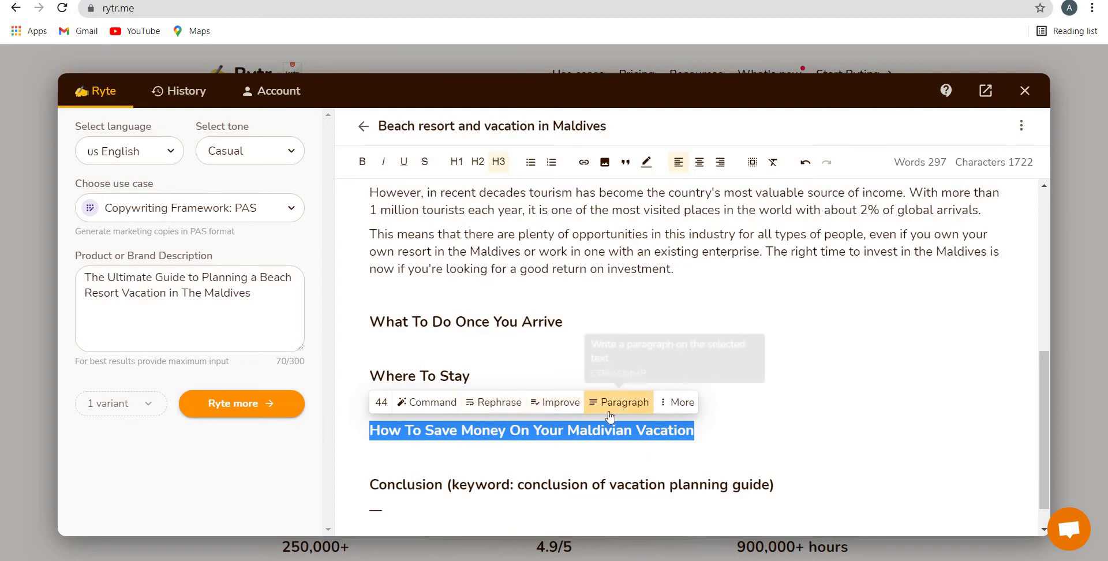
left_click(460, 322)
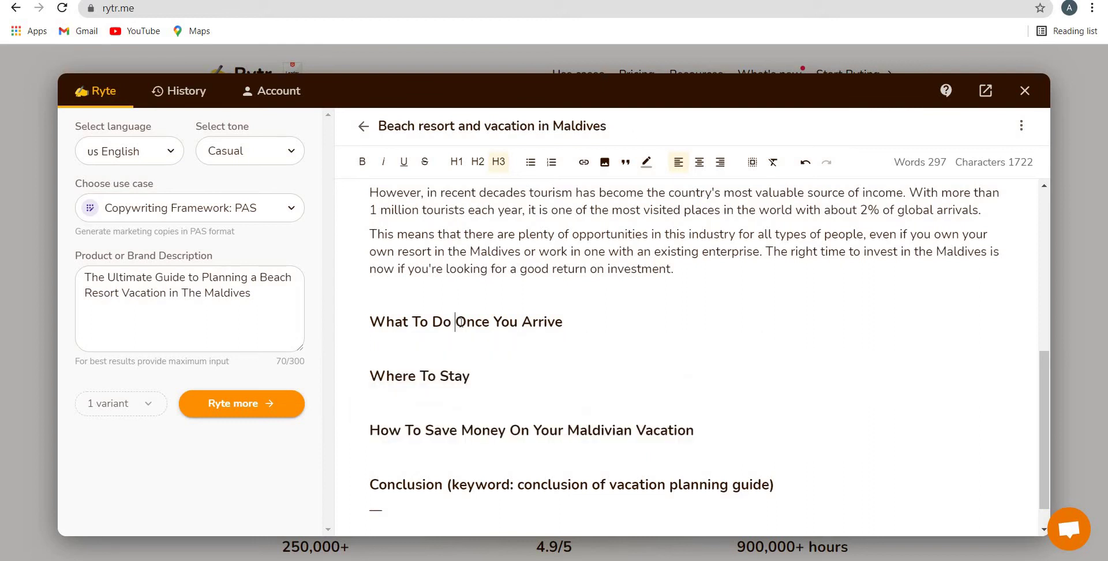
triple_click(461, 322)
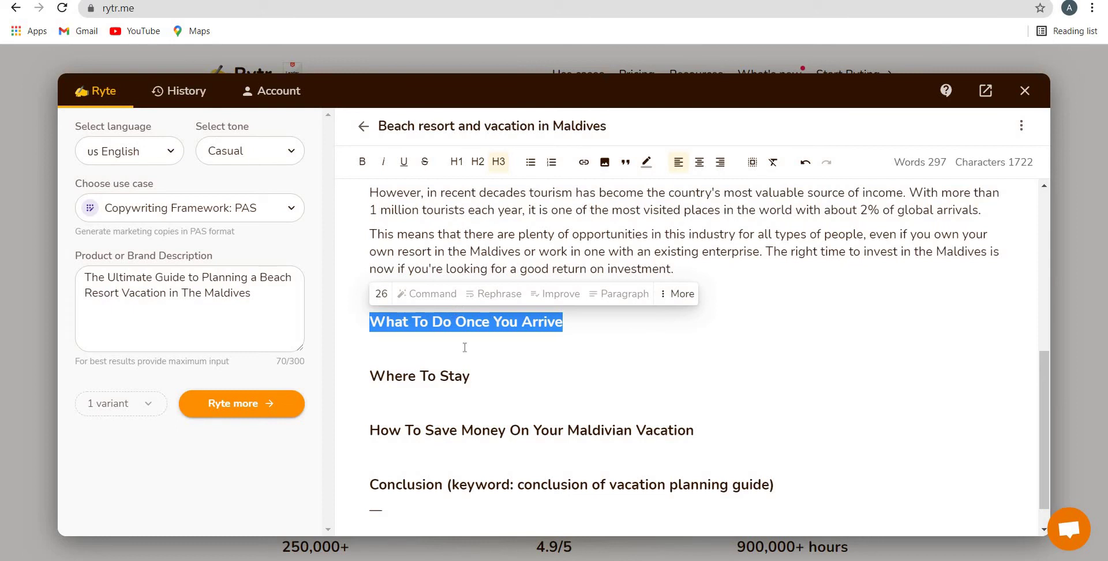
triple_click(528, 427)
mouse_move(385, 404)
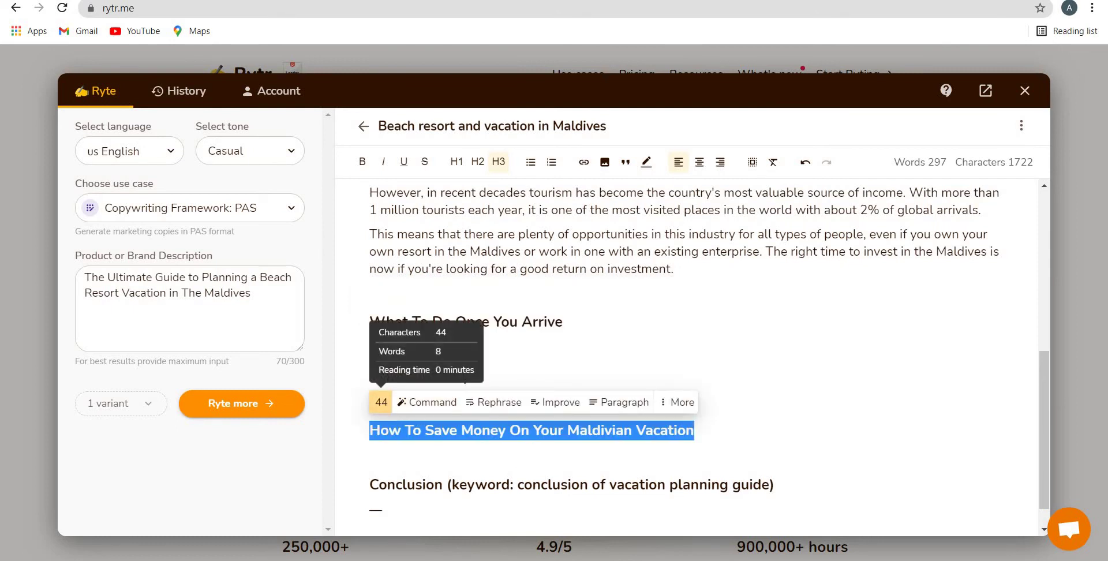
left_click_drag(577, 322, 379, 312)
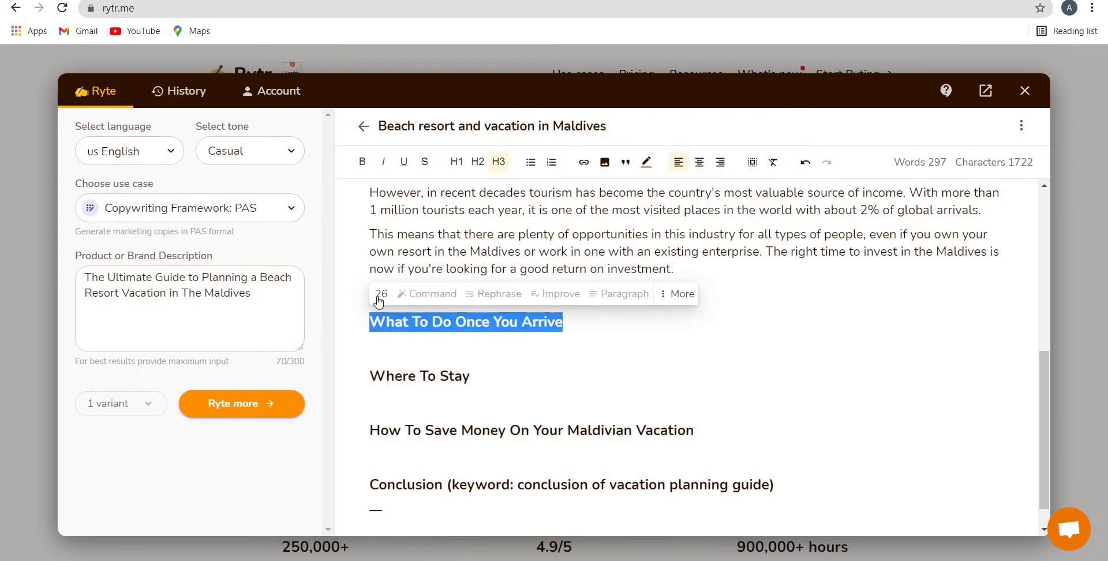
mouse_move(376, 294)
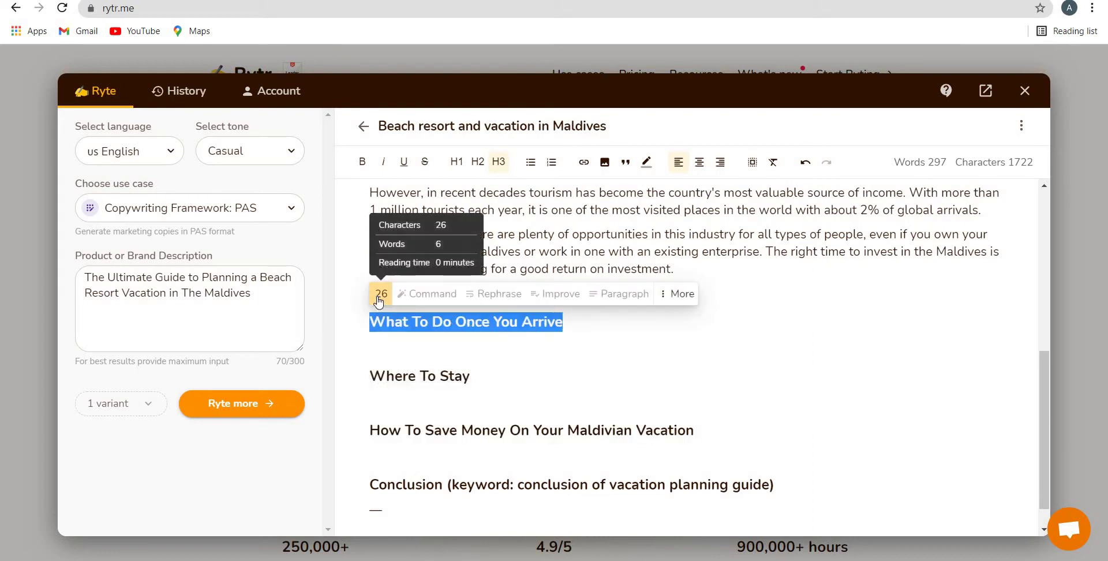
Step: Add "in Maldives" to the end of the "What To Do Once You Arrive" heading
left_click(584, 324)
left_click(456, 323)
triple_click(460, 324)
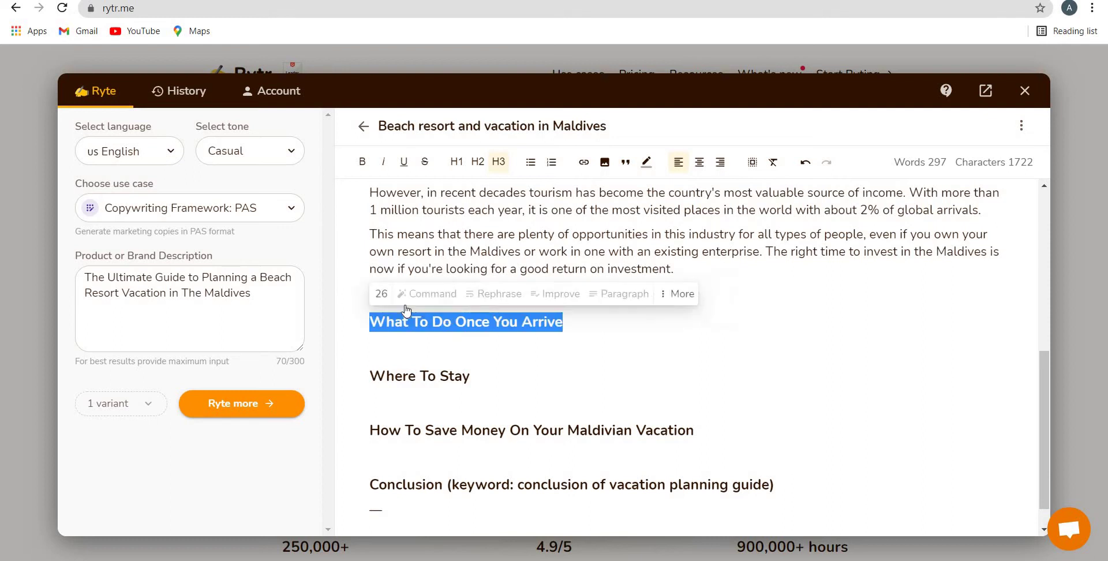
mouse_move(384, 297)
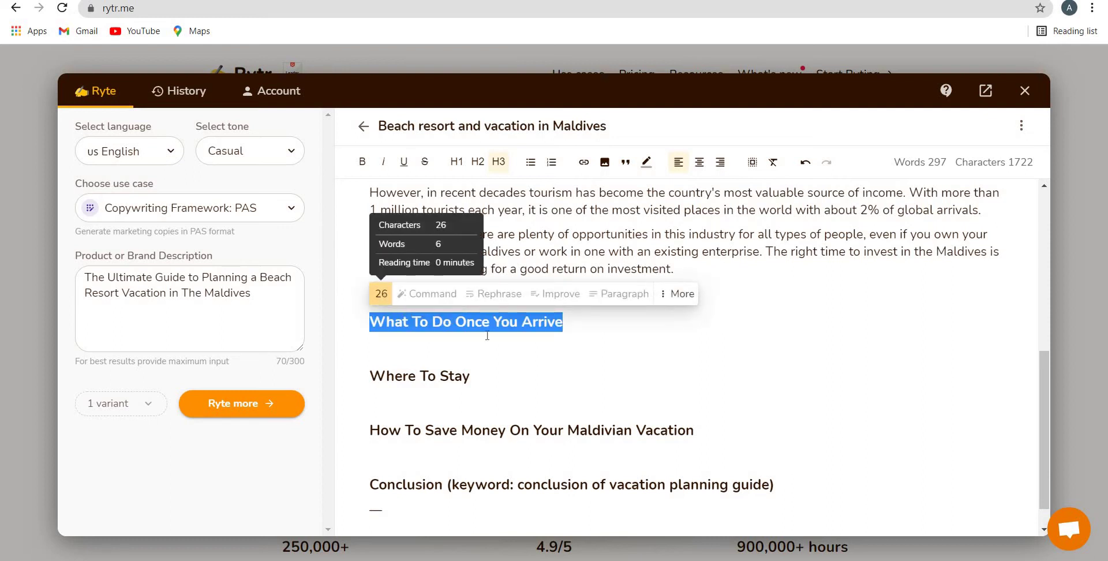
left_click(594, 338)
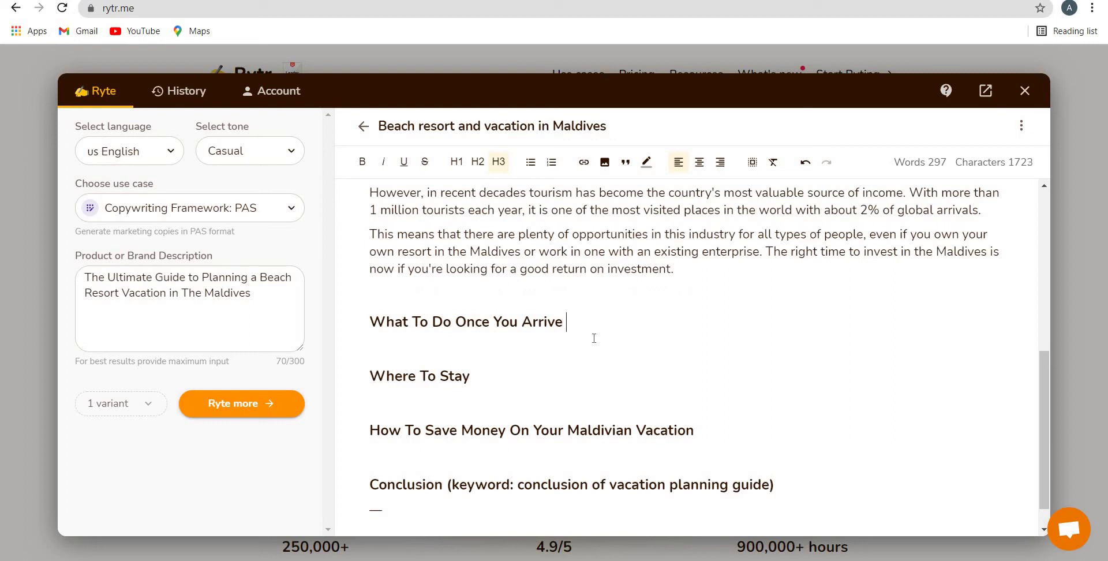
type("in Maldives")
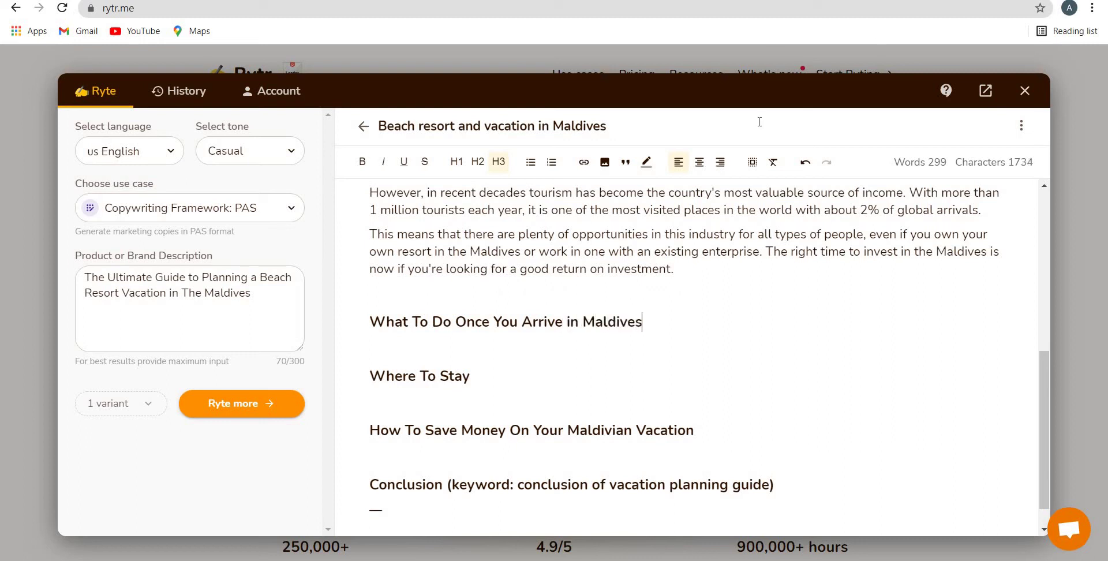
Step: Generate a paragraph under "What To Do Once You Arrive in Maldives", deleting the first generated placeholder sentence and generating again
triple_click(639, 322)
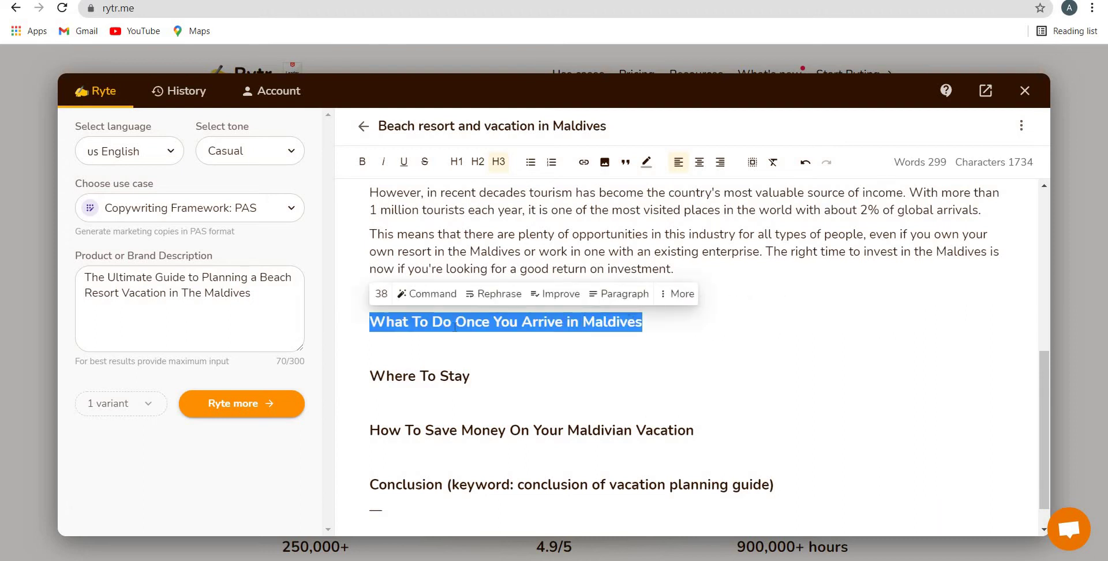
left_click(627, 297)
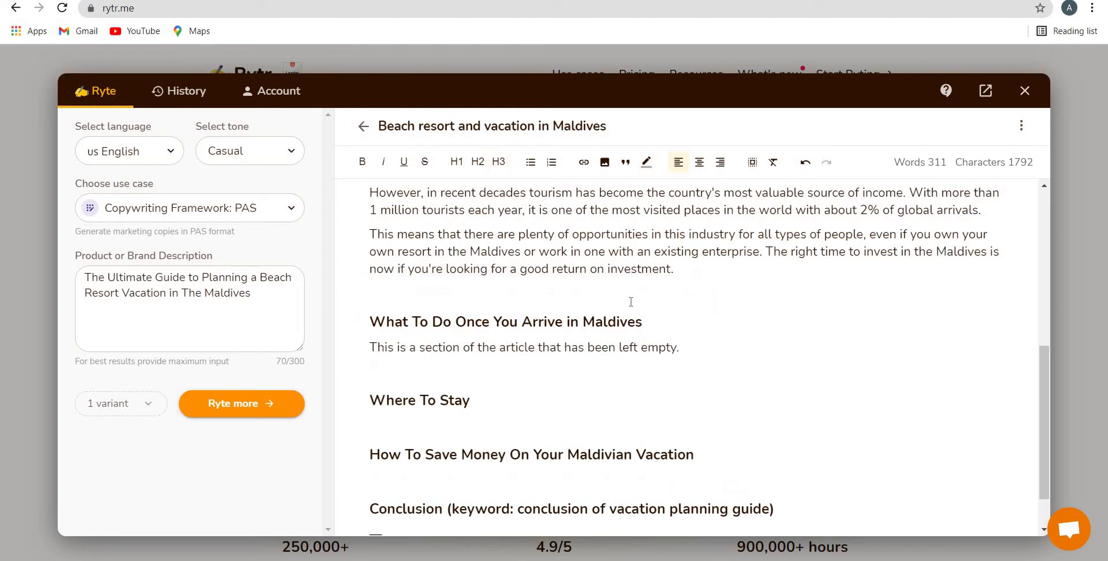
triple_click(637, 347)
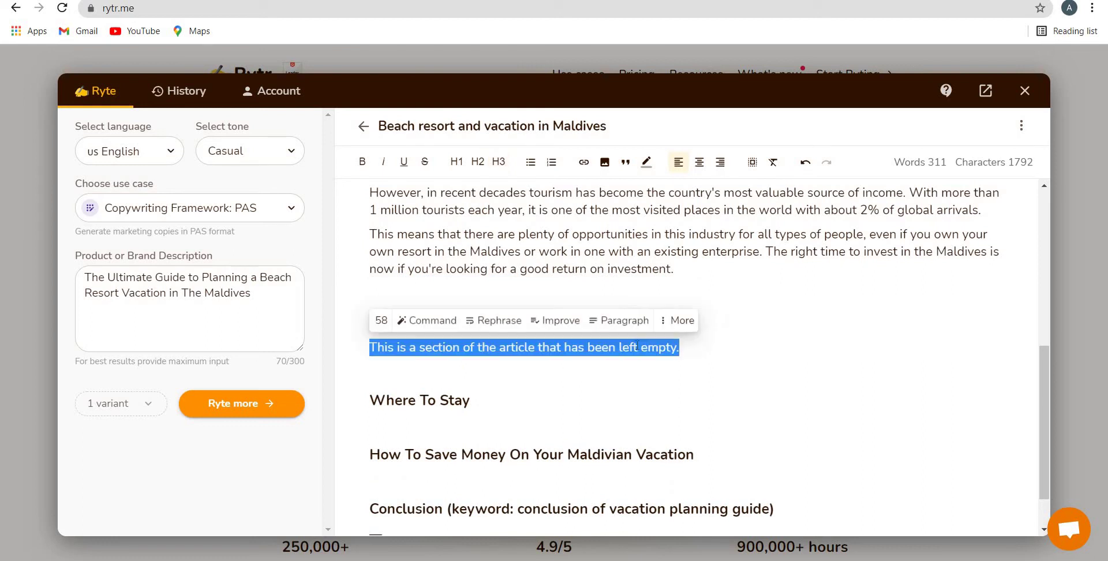
key("BackSpace")
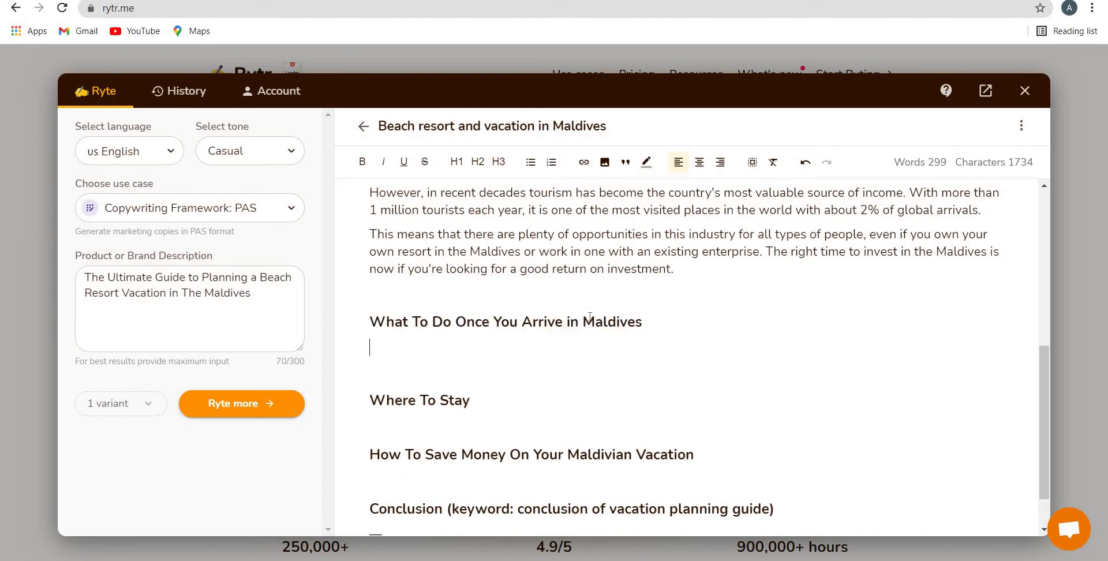
triple_click(590, 316)
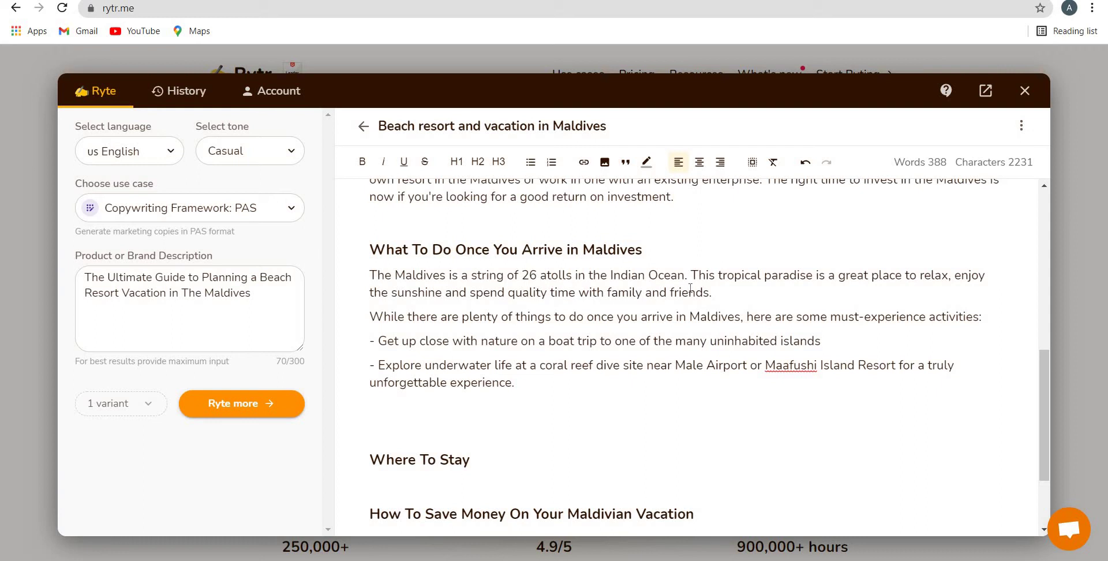
Step: Delete the repeated opening sentence "The Maldives is a string of 26 atolls in the Indian Ocean." under "What To Do Once You Arrive in Maldives"
scroll(673, 381, "up", 3)
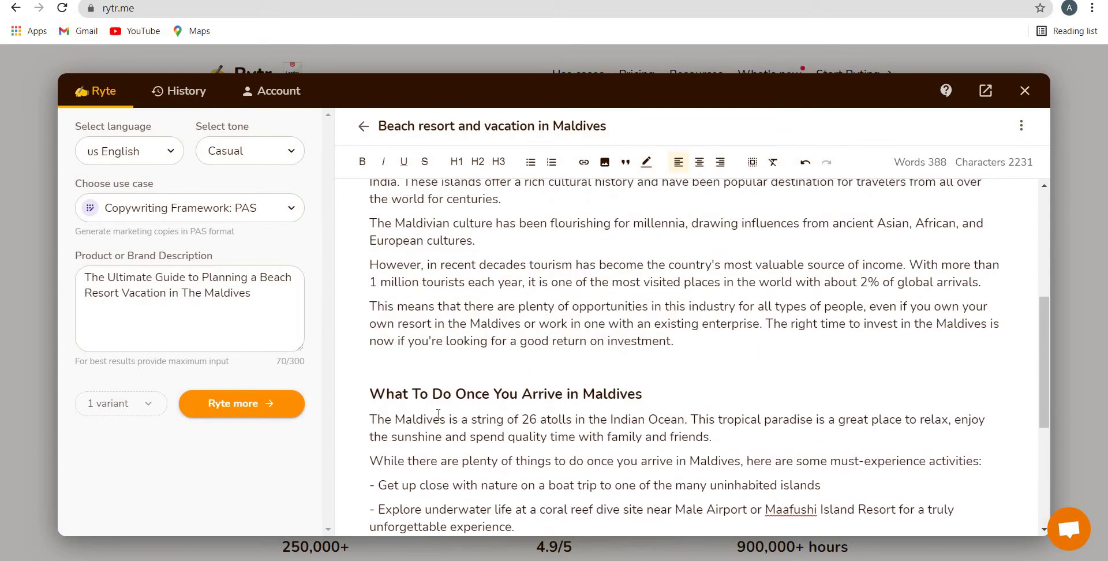
left_click_drag(685, 419, 369, 419)
scroll(411, 371, "up", 3)
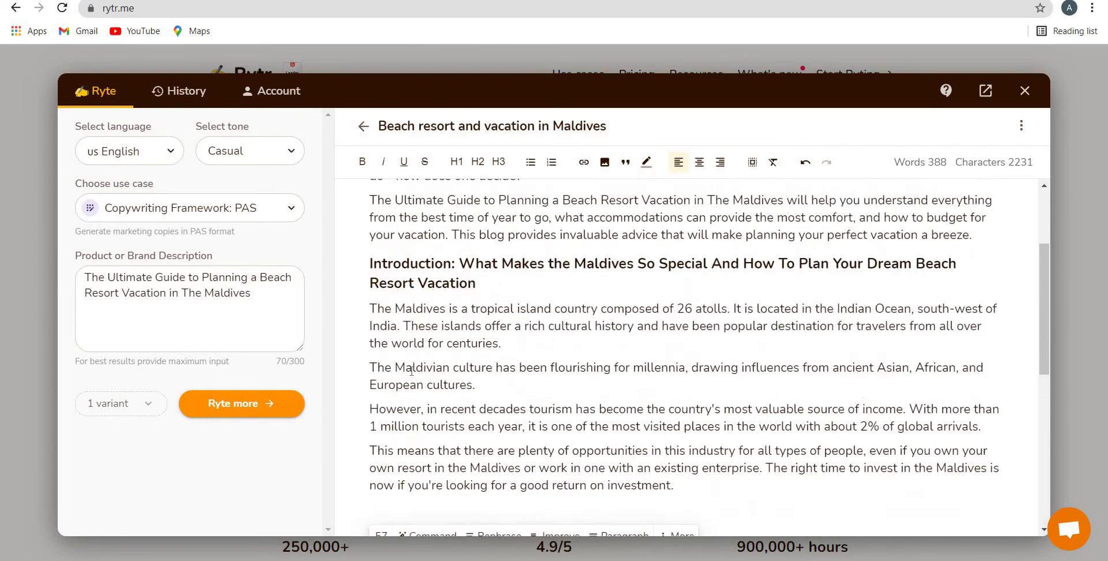
scroll(412, 371, "up", 4)
scroll(718, 312, "down", 4)
left_click_drag(729, 309, 591, 309)
scroll(660, 346, "down", 3)
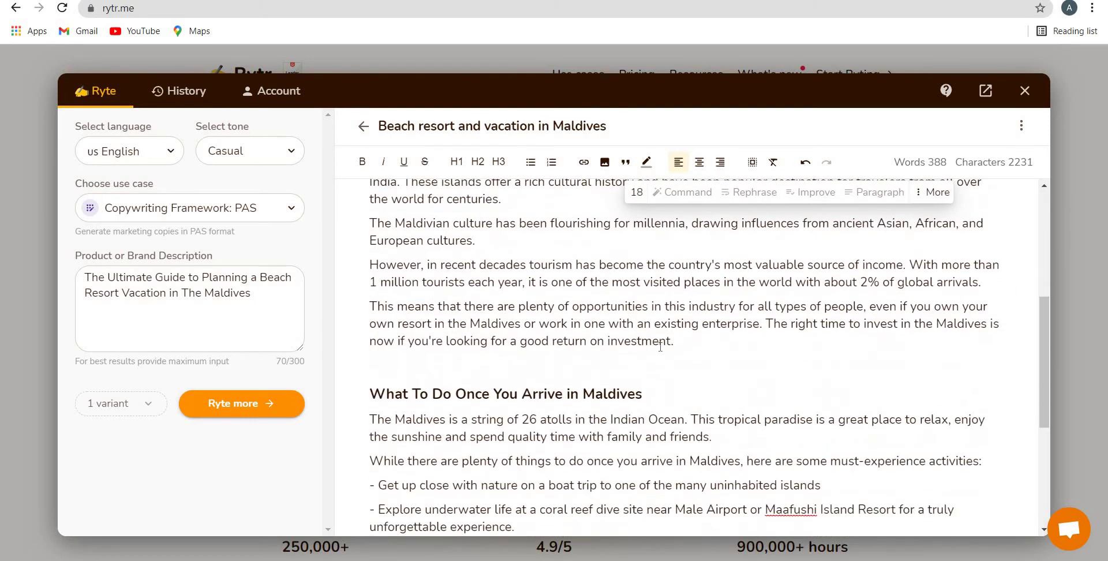
left_click_drag(685, 419, 369, 419)
key("BackSpace")
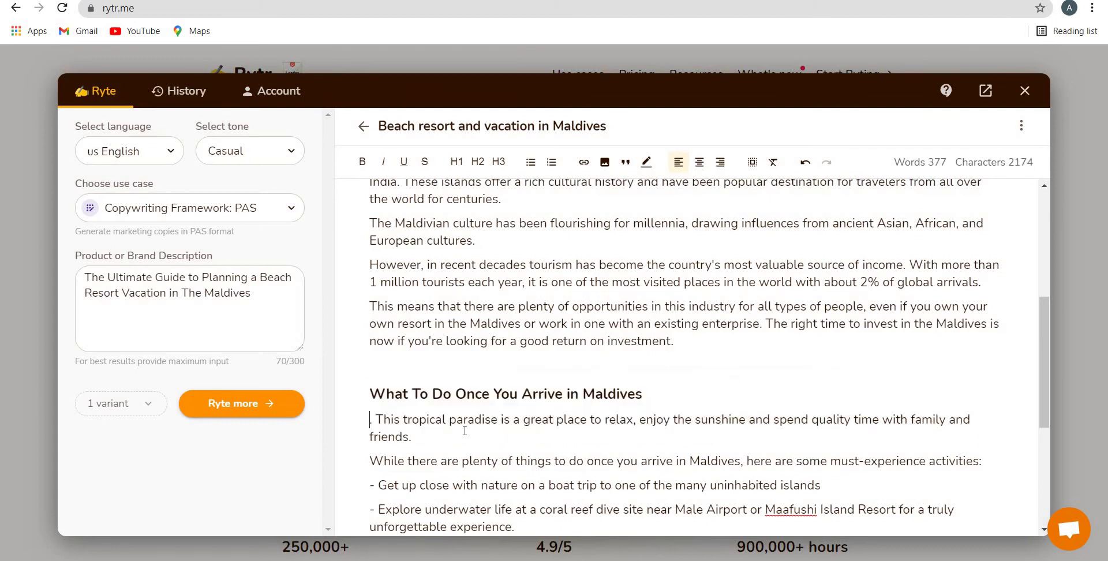
key("Delete")
key("Delete")
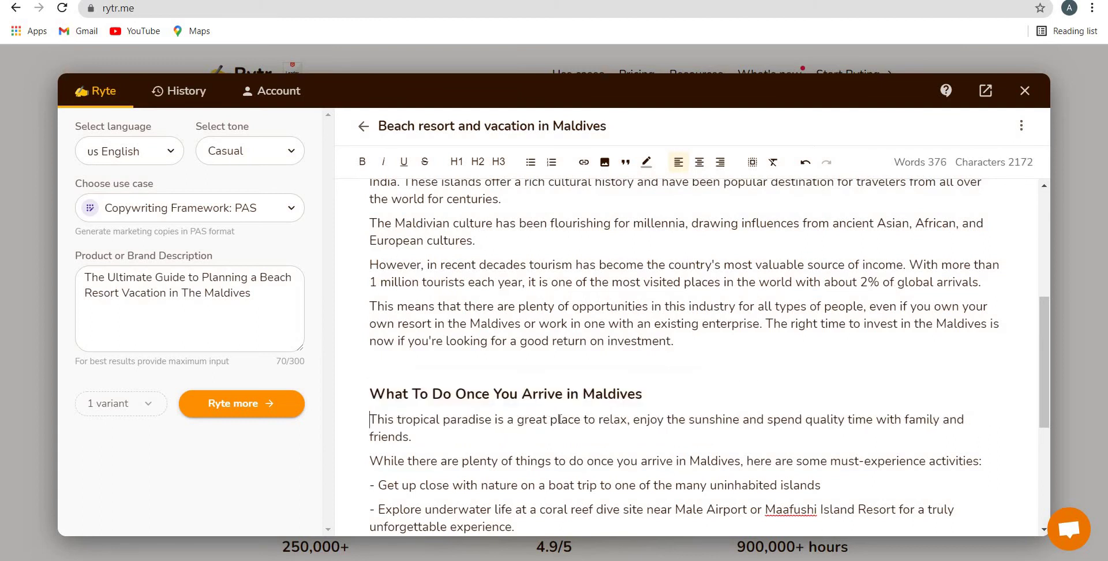
Step: Add the bullet "You can go parasailing in the middle of the ocean" after the underwater life activity and dismiss the notification
scroll(824, 346, "down", 1)
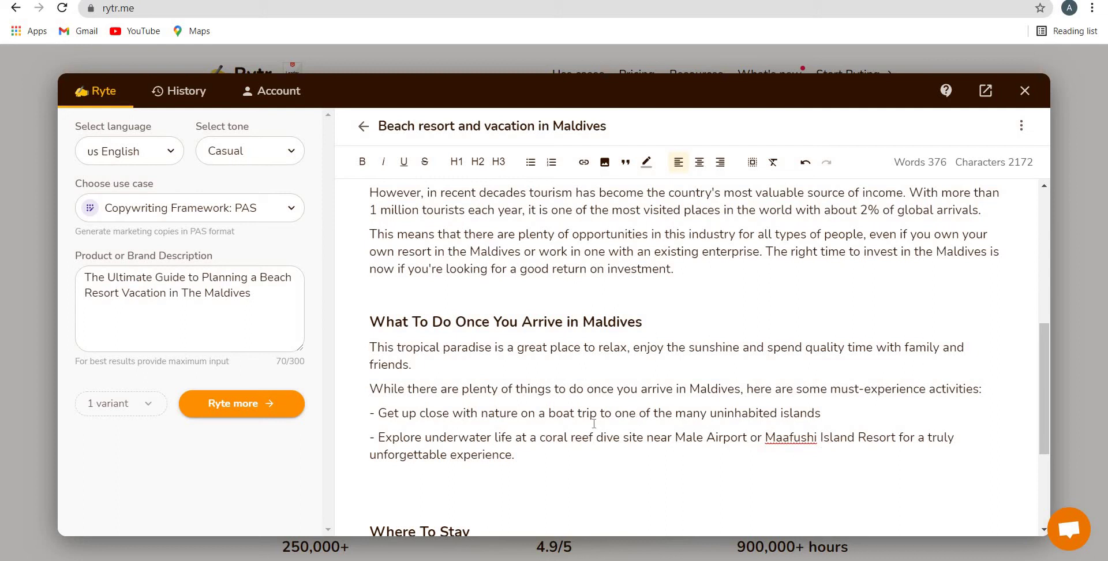
scroll(528, 410, "down", 1)
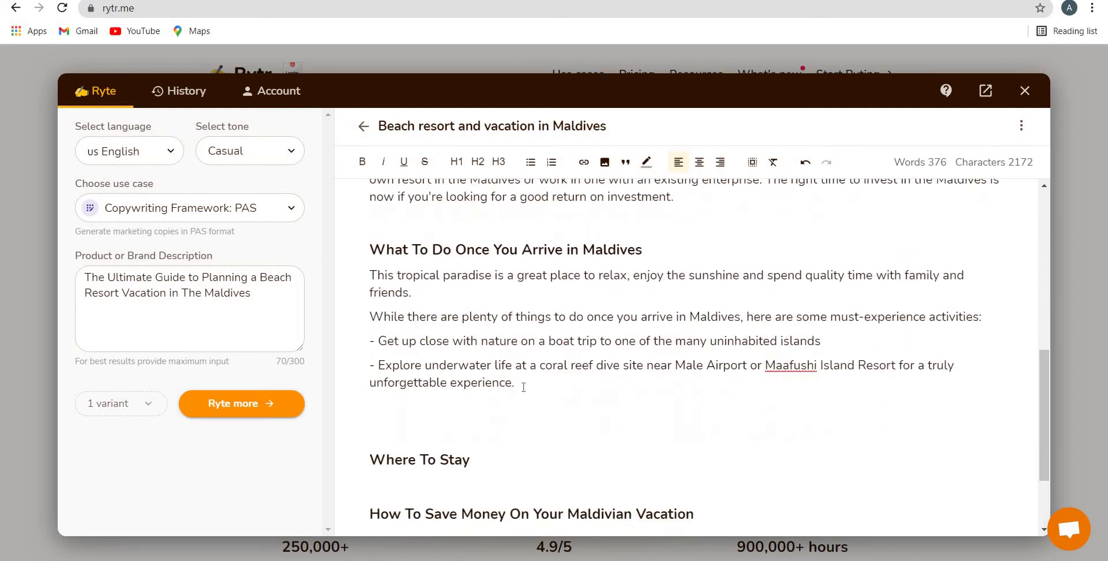
left_click(528, 390)
key("Return")
type("-")
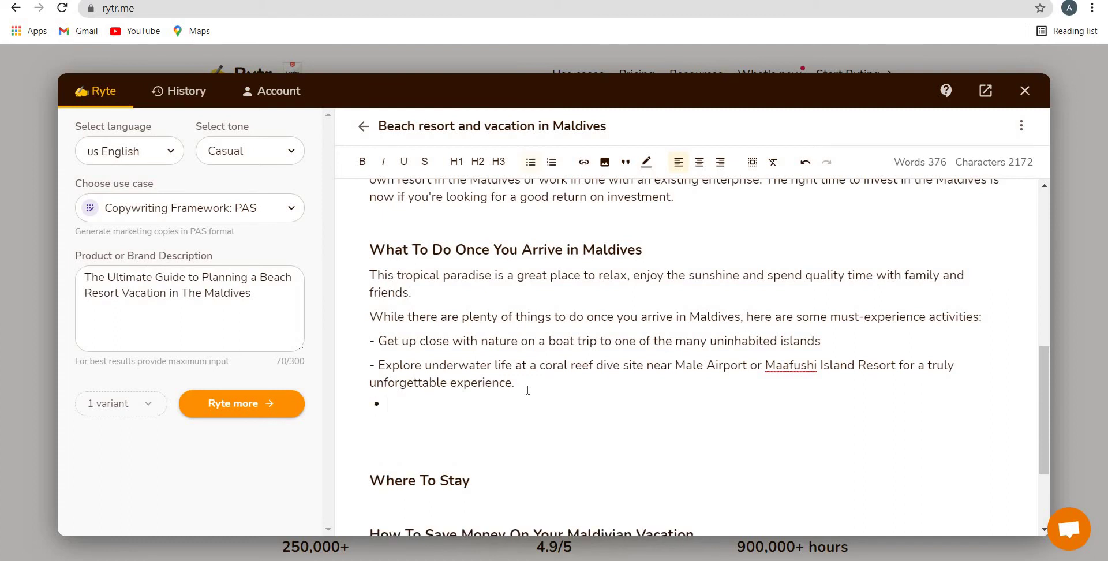
key("BackSpace")
type("- You can ")
type("go parasailin")
type("g ")
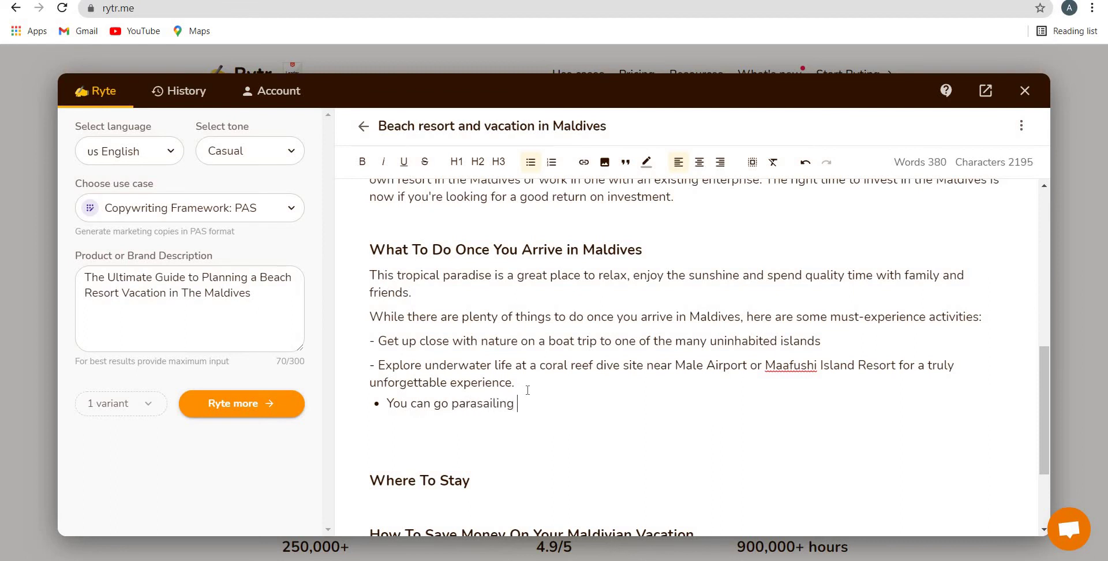
type("in the middle of the ocean")
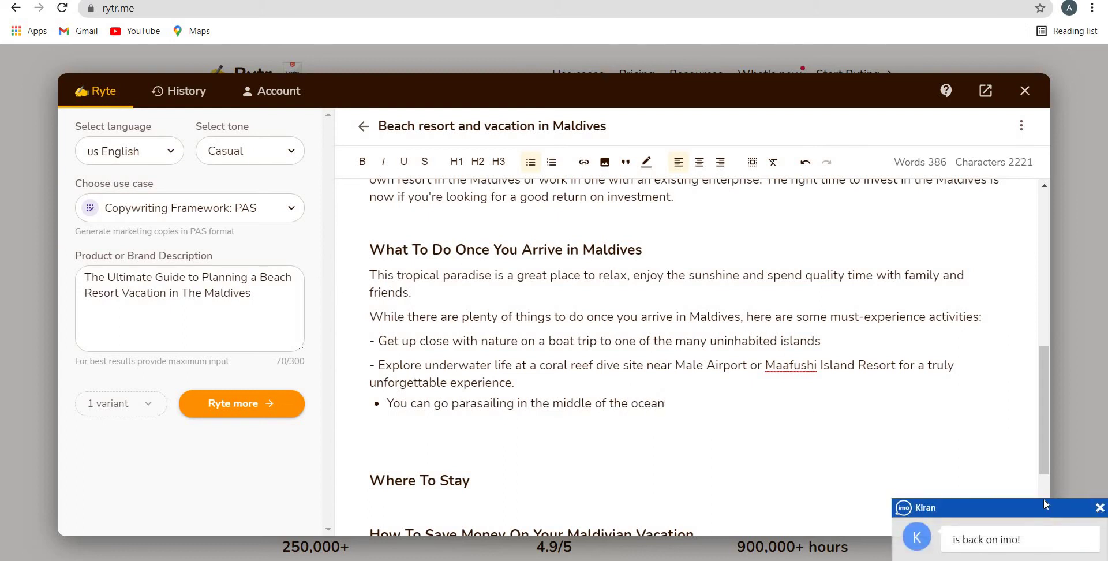
left_click(1099, 508)
Step: Expand the parasailing bullet into a longer description
key("shift+Home")
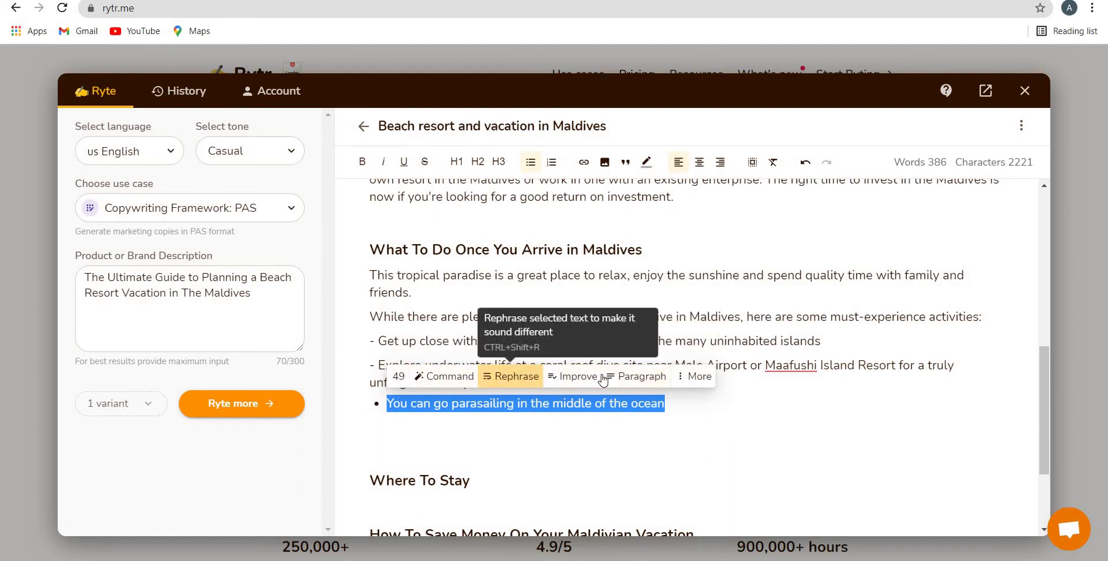
left_click(698, 378)
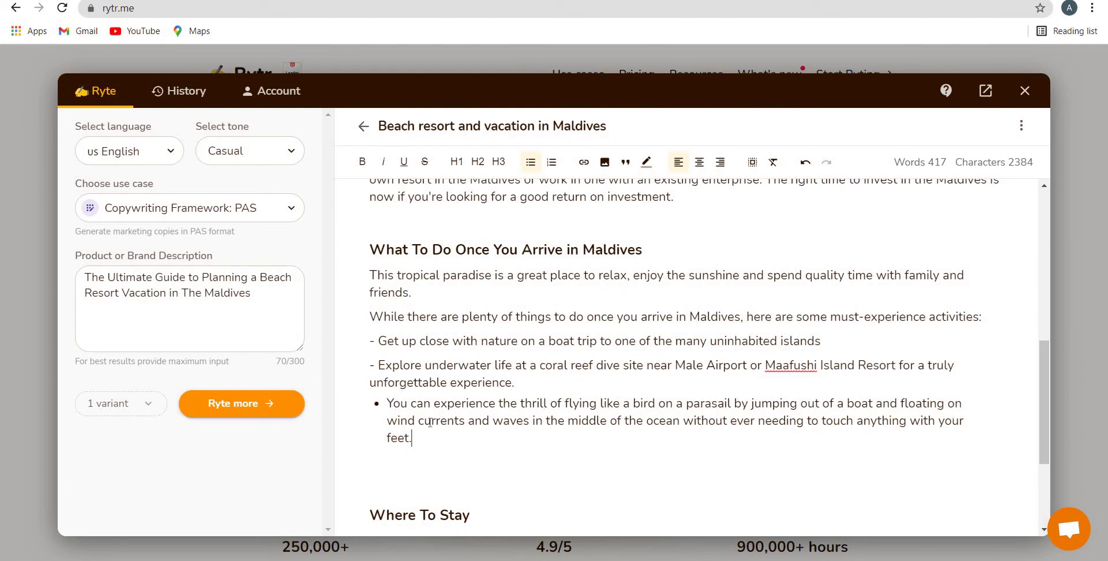
triple_click(400, 423)
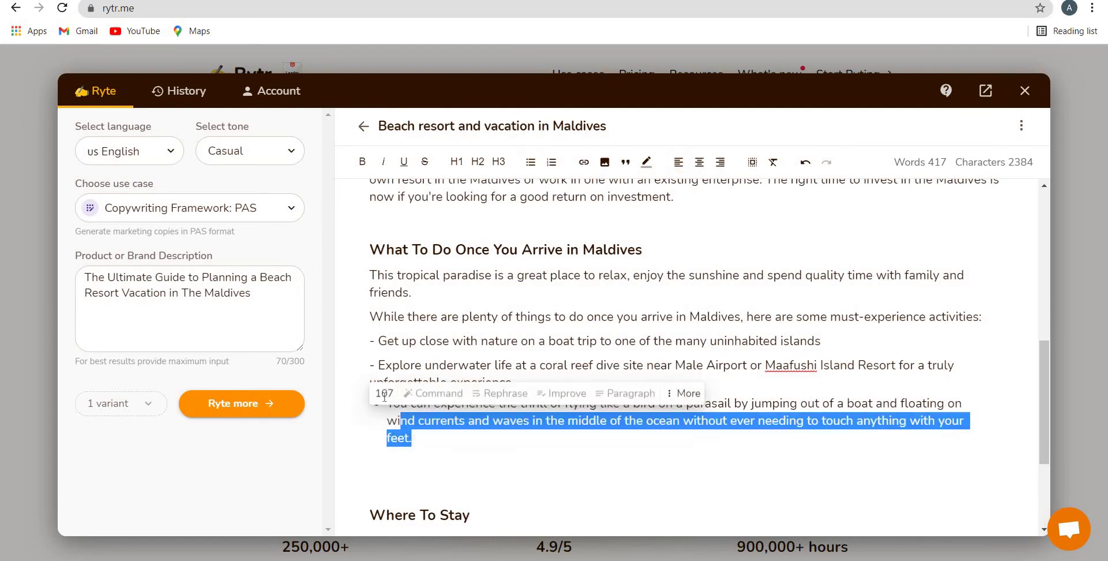
scroll(422, 399, "down", 1)
scroll(422, 397, "down", 2)
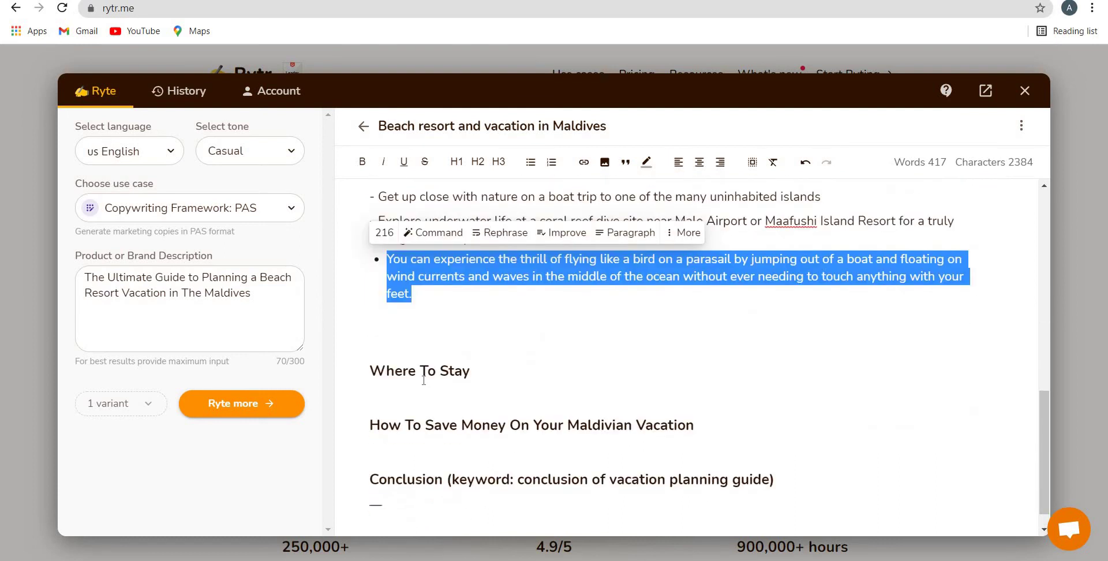
Step: Extend the "Where To Stay" heading to read "Where To Stay in Maldives"
left_click(421, 371)
triple_click(376, 376)
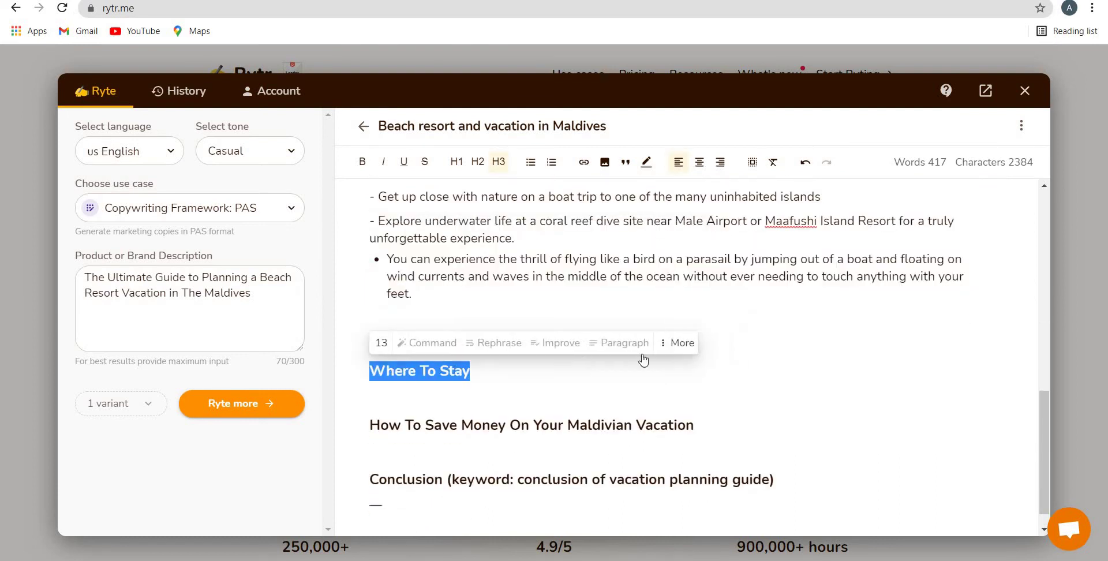
left_click(658, 378)
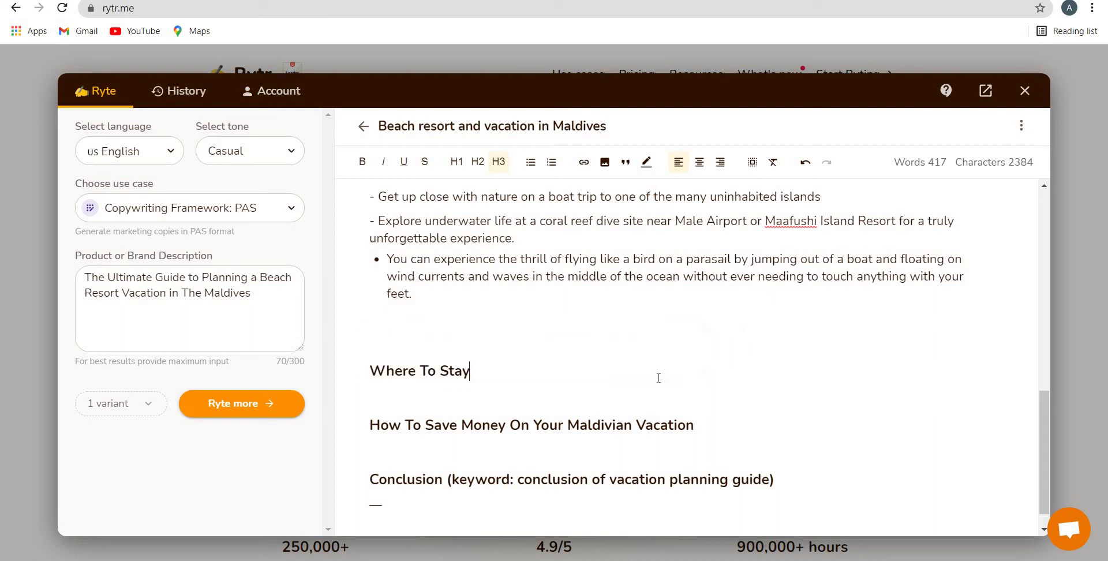
type("in Maldives")
left_click(535, 369)
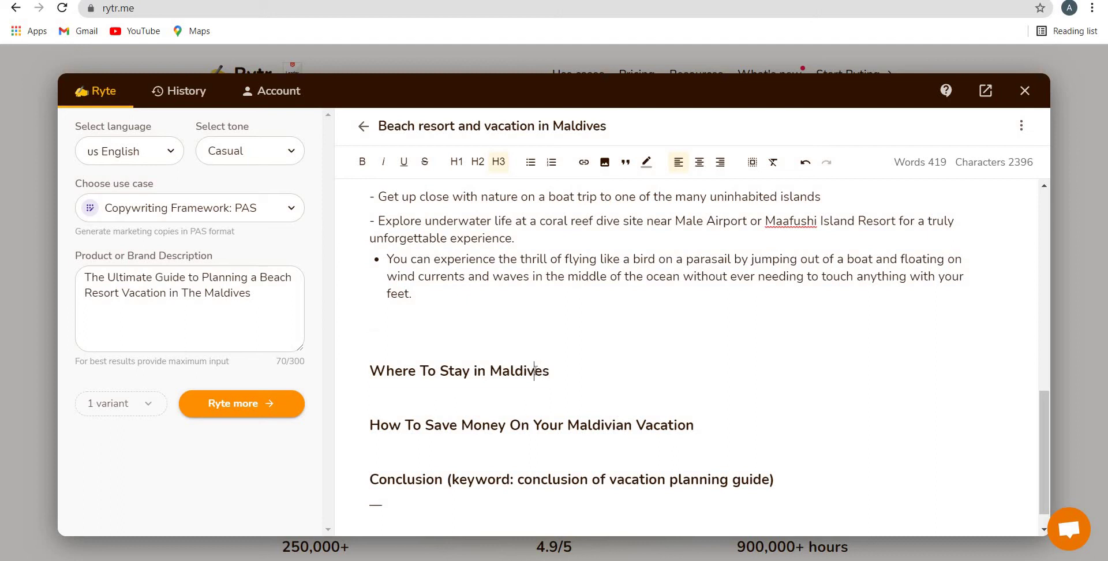
triple_click(535, 371)
Step: Append "on your next vacation" to the "Where To Stay in Maldives" heading and generate a paragraph under it
left_click(486, 378)
key("Right")
key("Right")
key("Right")
key("Right")
key("Right")
key("Right")
key("Right")
key("Right")
key("Right")
type("on your next vacatio")
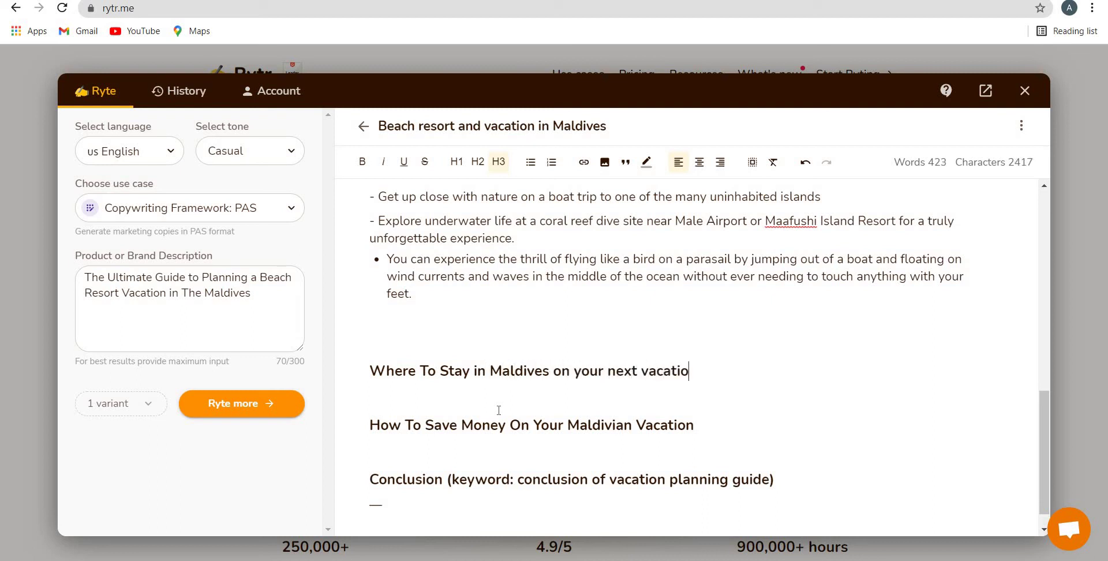
type("n")
triple_click(549, 371)
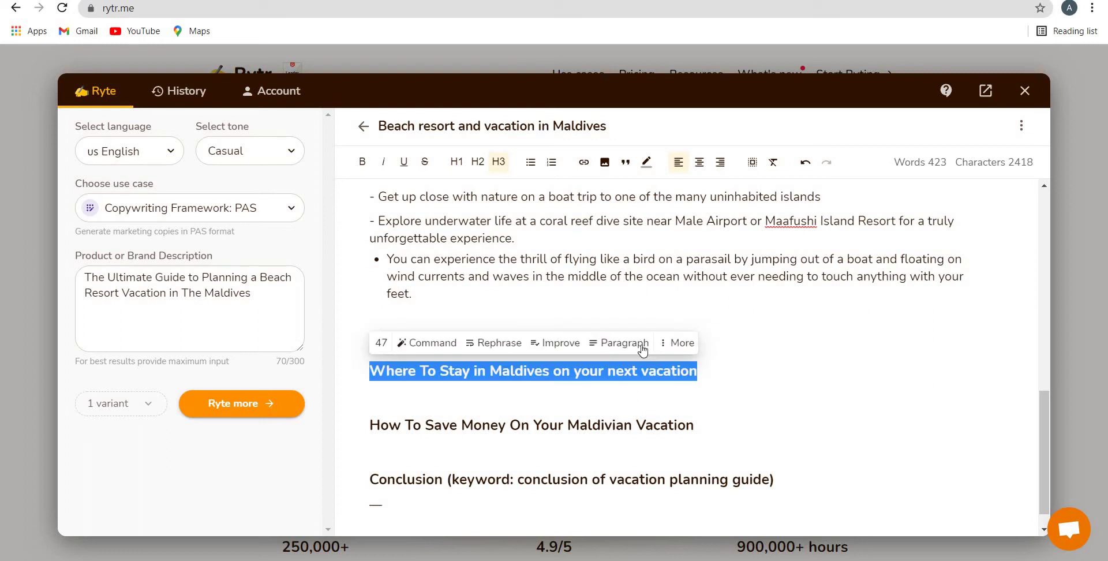
left_click(641, 344)
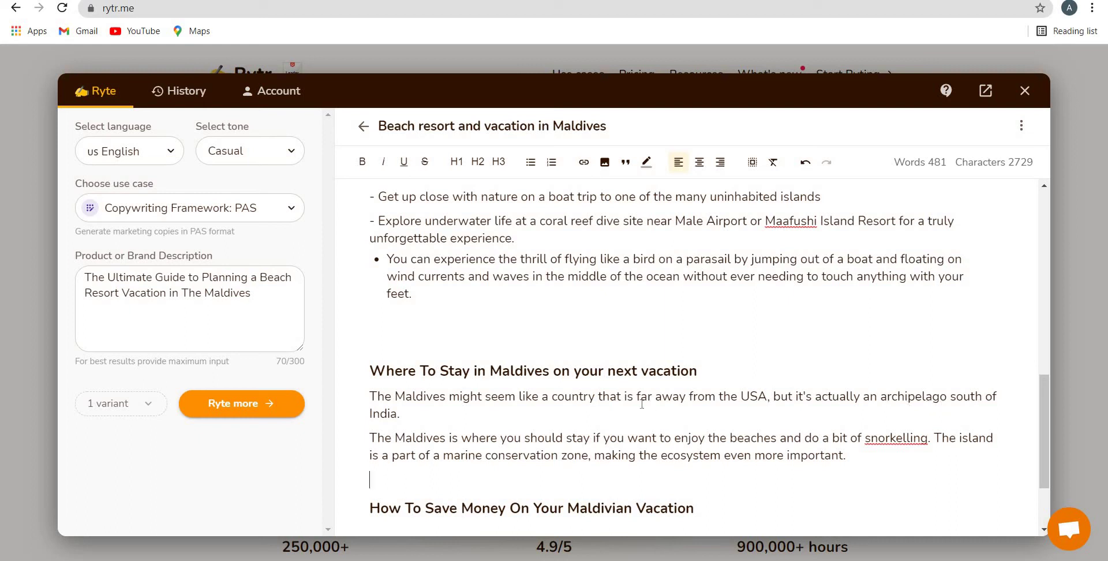
Step: Generate a paragraph from the heading "How To Save Money On Your Maldivian Vacation" and review the generated tips
scroll(633, 357, "down", 1)
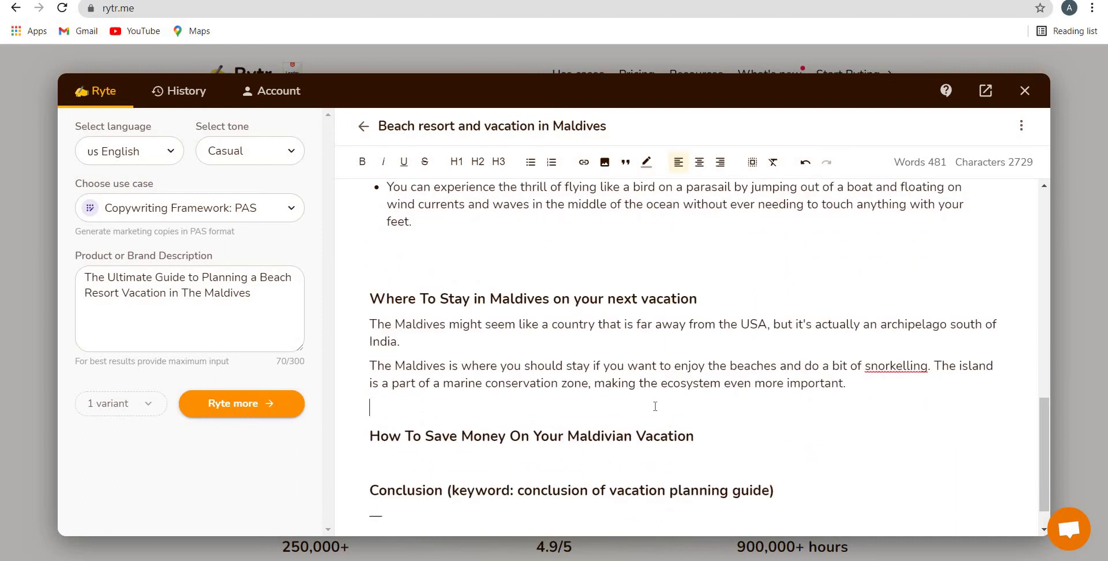
scroll(655, 406, "down", 1)
triple_click(629, 397)
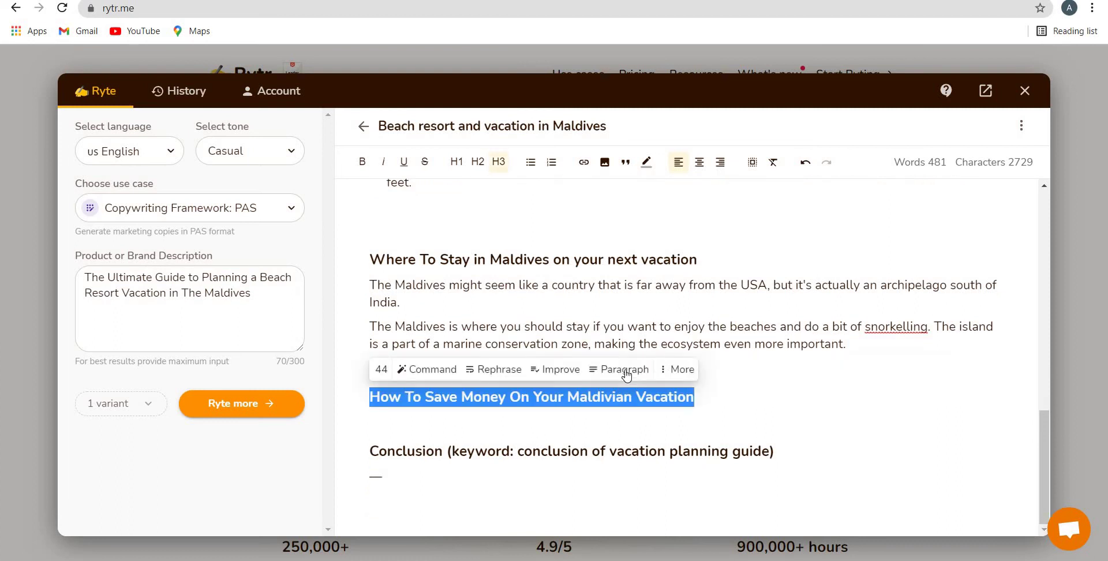
left_click(624, 369)
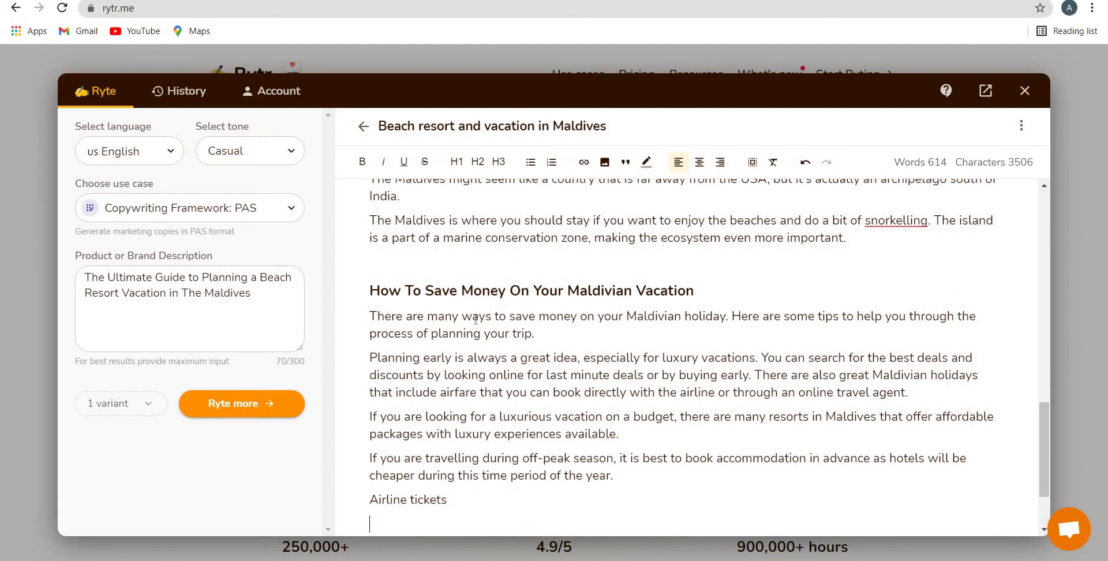
type("Conclusion (keyword: conclusion of vacation planning guide)")
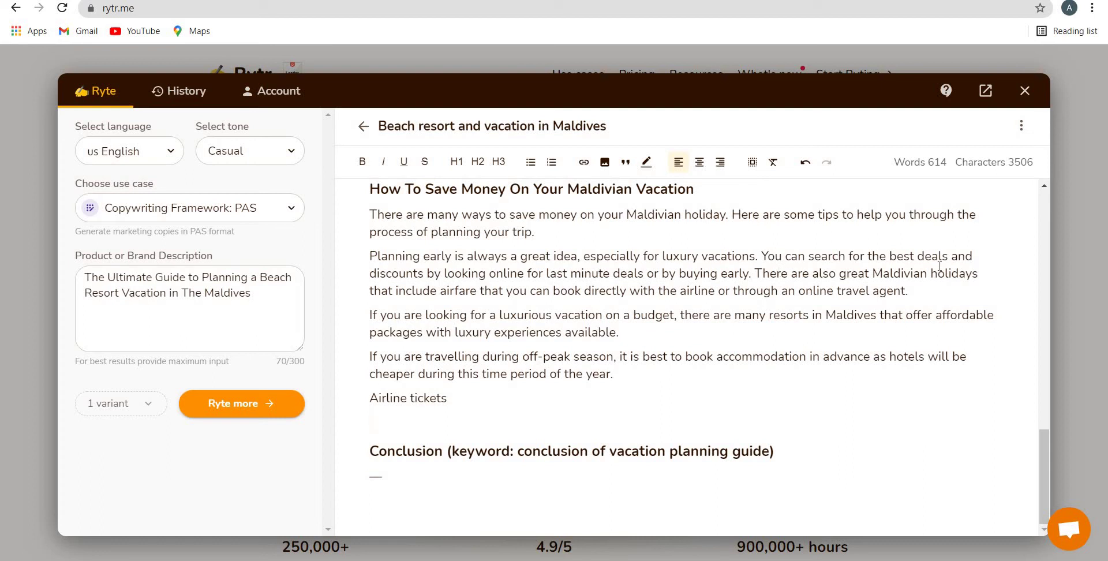
left_click_drag(423, 290, 754, 273)
left_click(456, 331)
left_click_drag(415, 357, 837, 356)
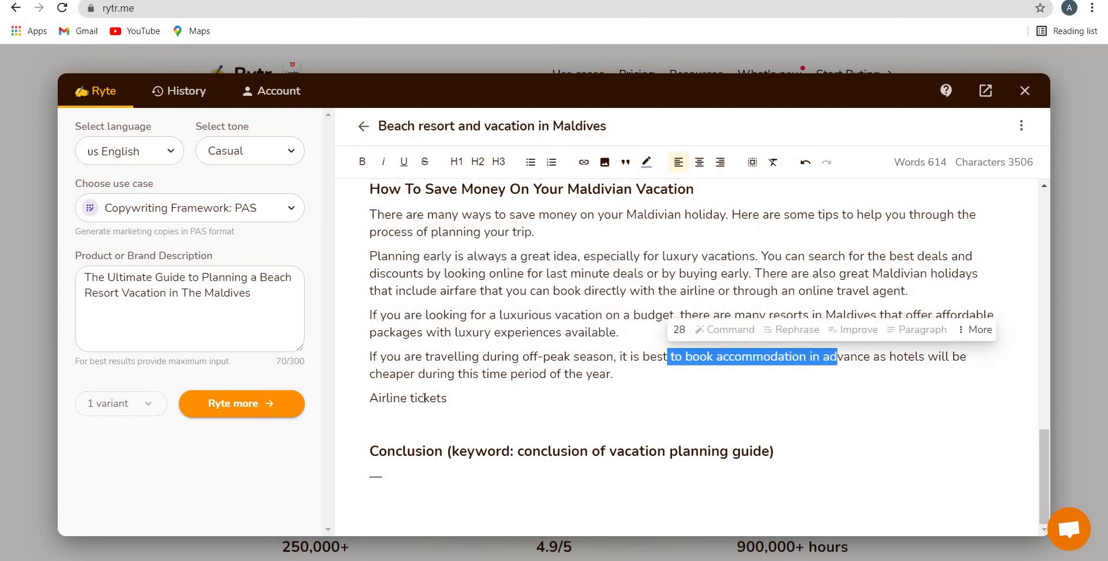
Step: Continue the "Airline tickets" line with "can be expensive if you book at the last minute. I recommend"
left_click_drag(448, 398, 369, 398)
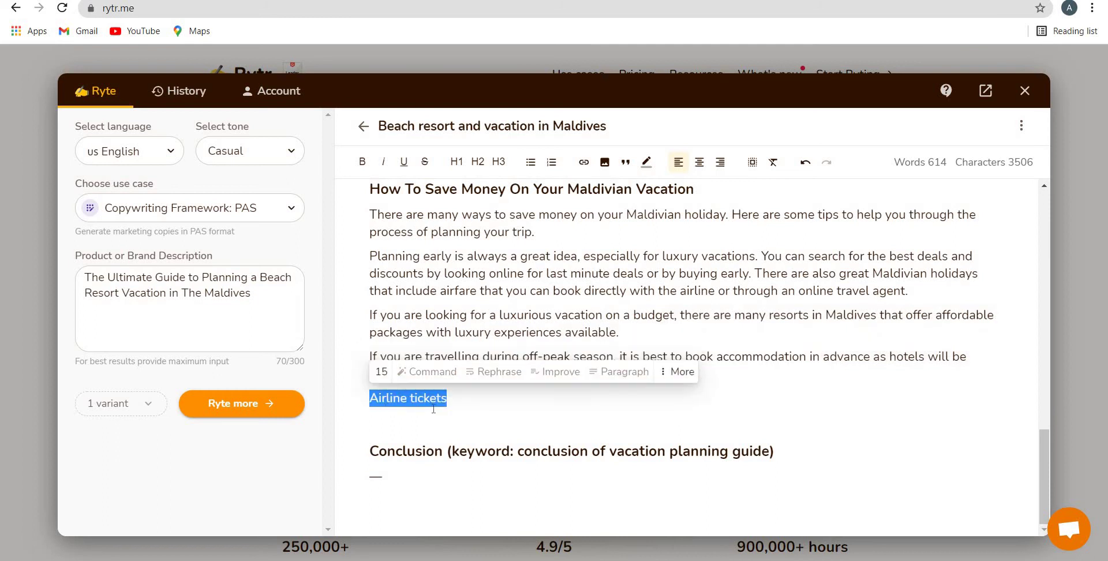
key("Down")
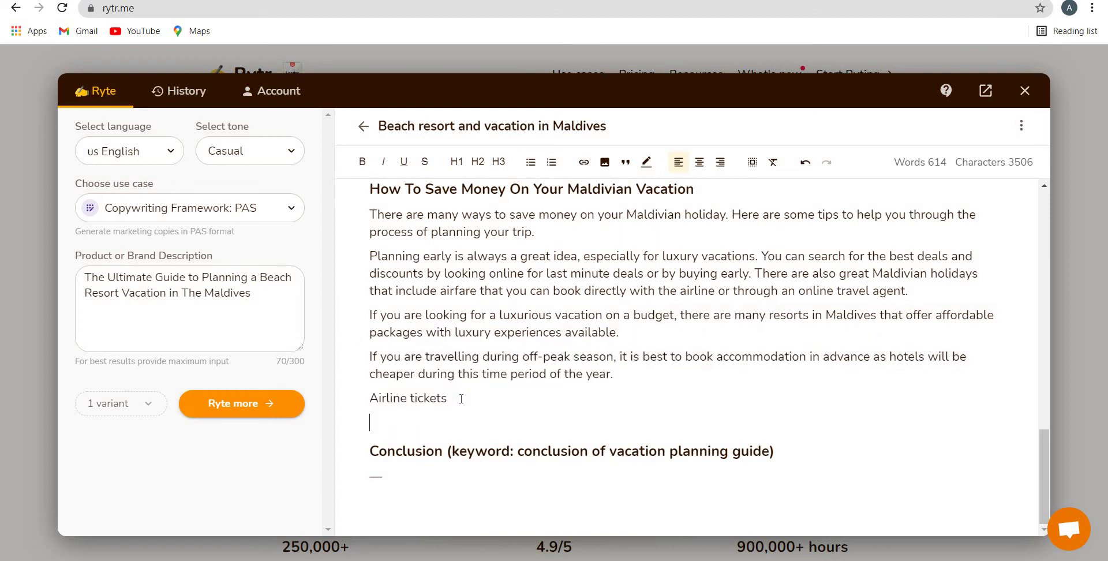
type("can be expensive if you b")
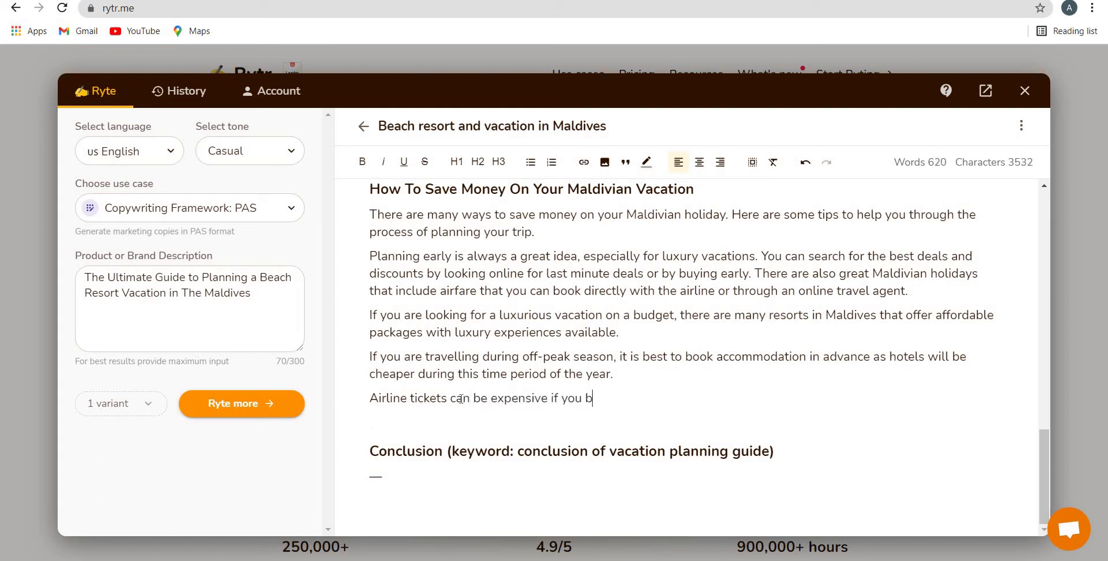
type("ook at the last m")
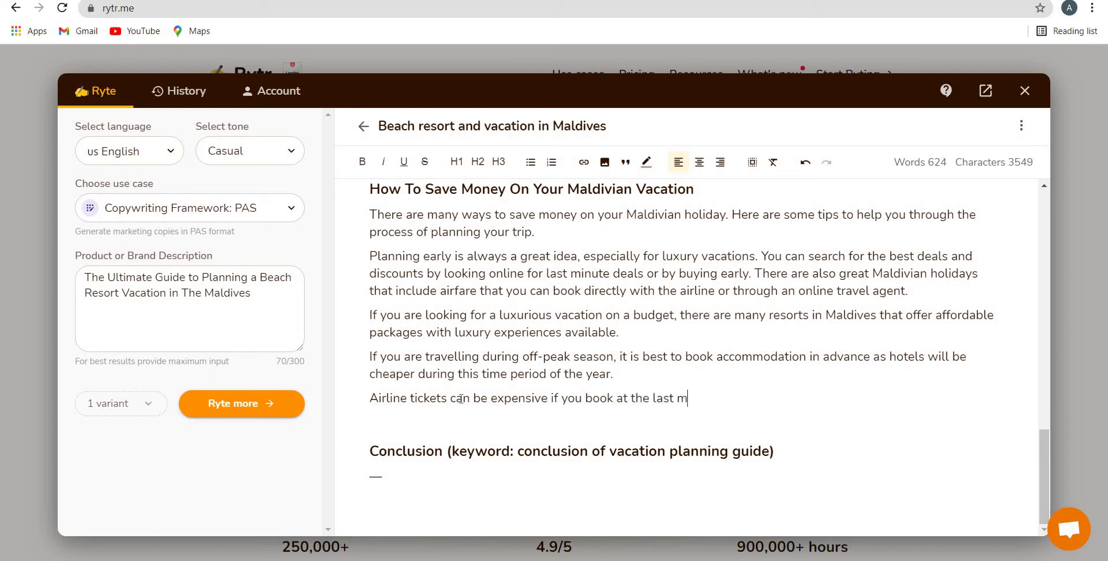
type("inute. I recommend")
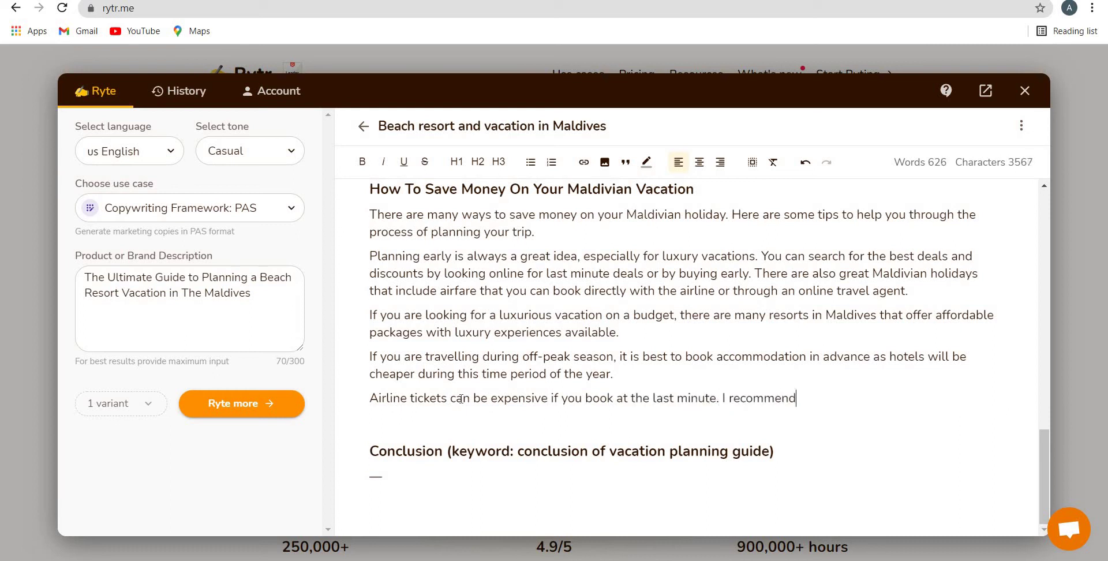
Step: Finish the airline tickets recommendation with "booking your vacation from Booking.com to get the best deals & save your money."
type(" booking your vac")
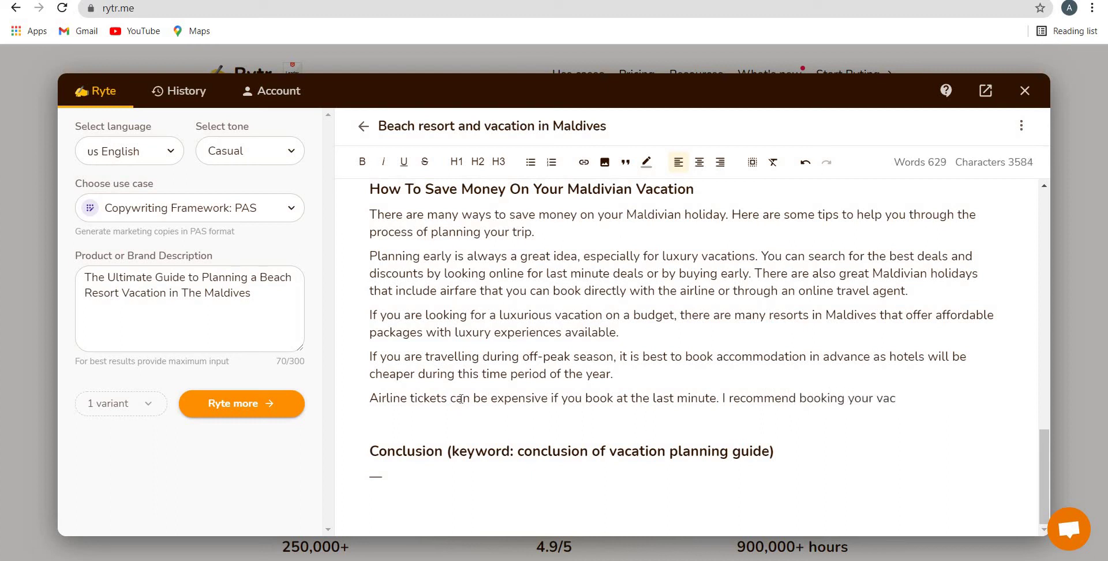
type("ation from Booking.com")
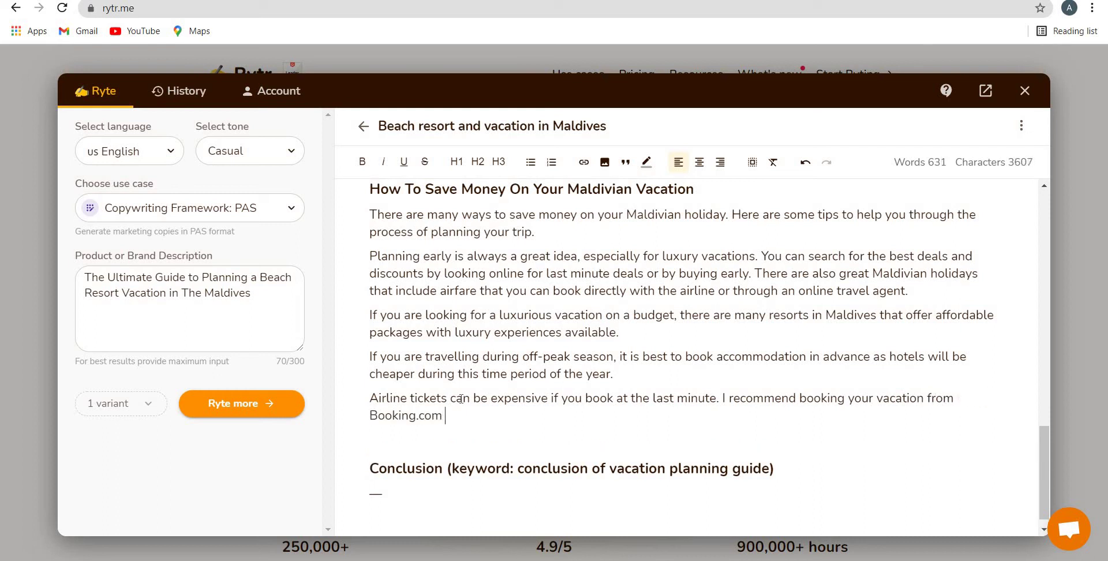
type(" to get the best")
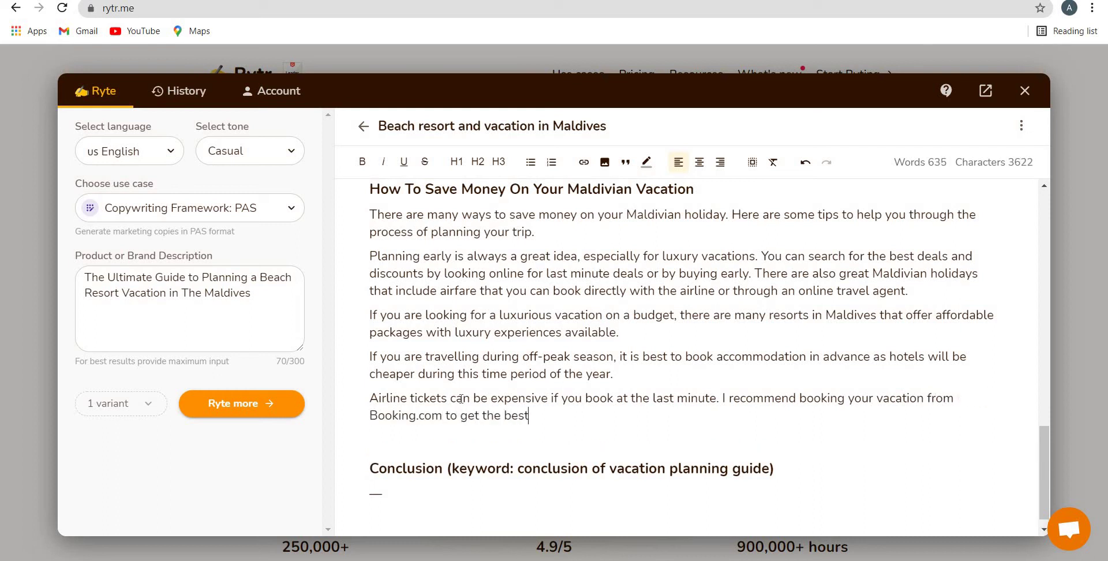
type(" deals.")
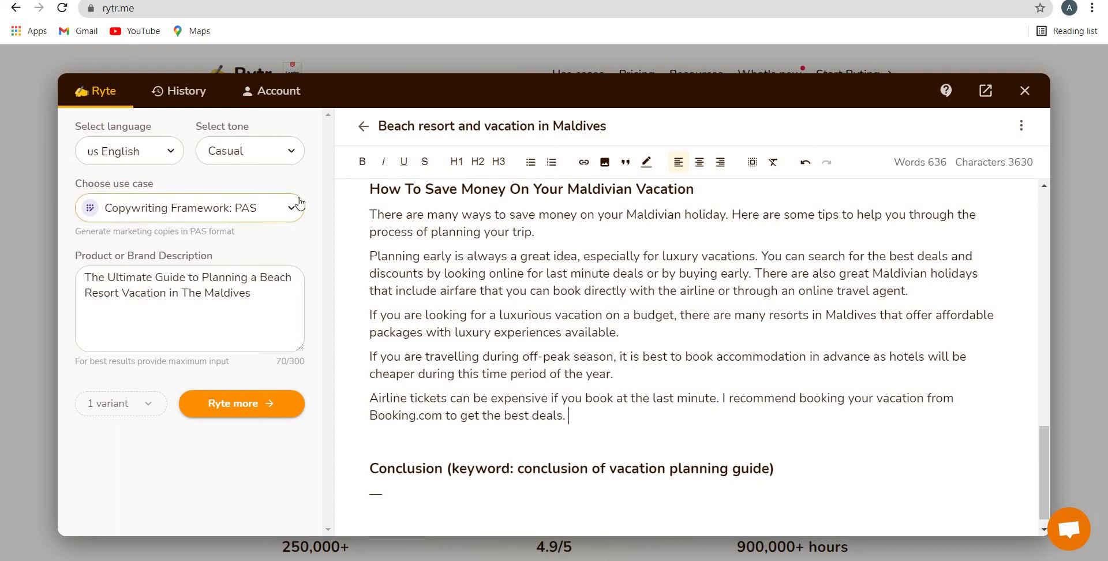
key("BackSpace")
key("BackSpace")
type("& save your m")
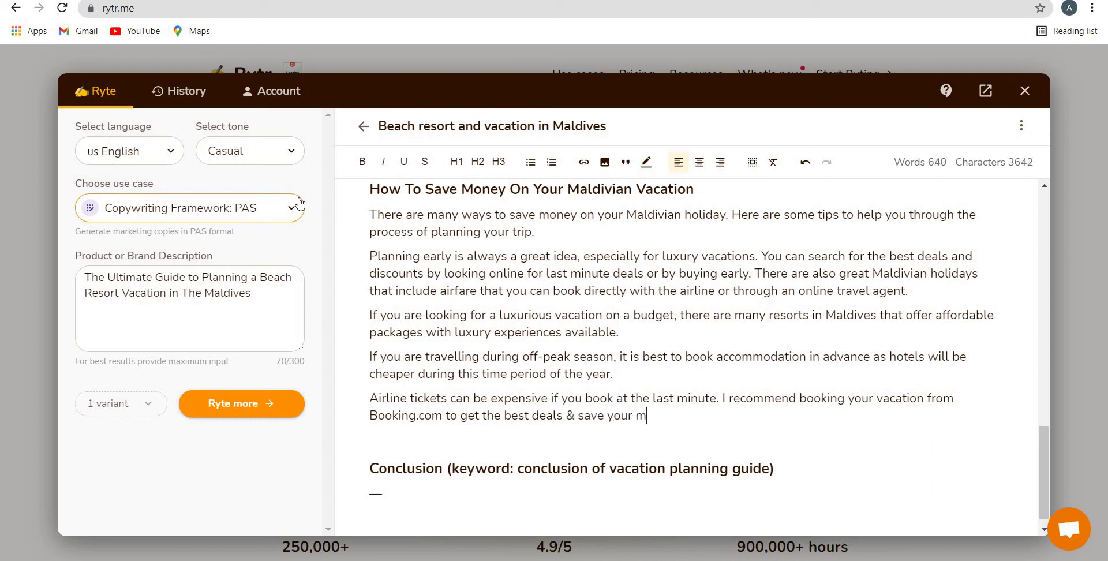
type("oney.")
left_click_drag(412, 189, 579, 191)
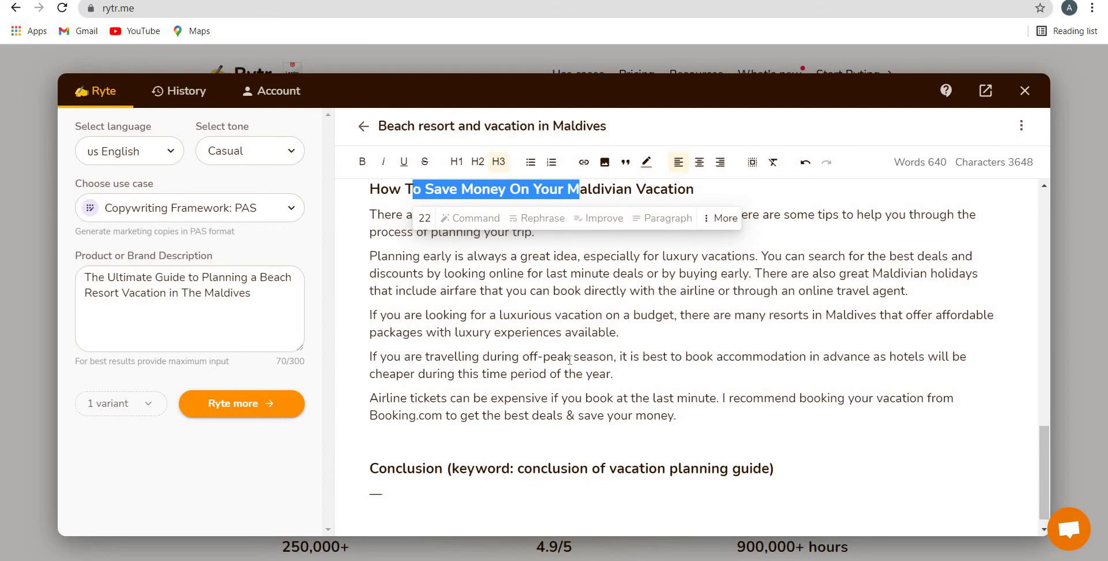
Step: Remove the keyword note and the dash from the Conclusion section and reword its heading as "Conclusion of your trip"
scroll(570, 359, "down", 1)
left_click_drag(774, 451, 443, 452)
key("BackSpace")
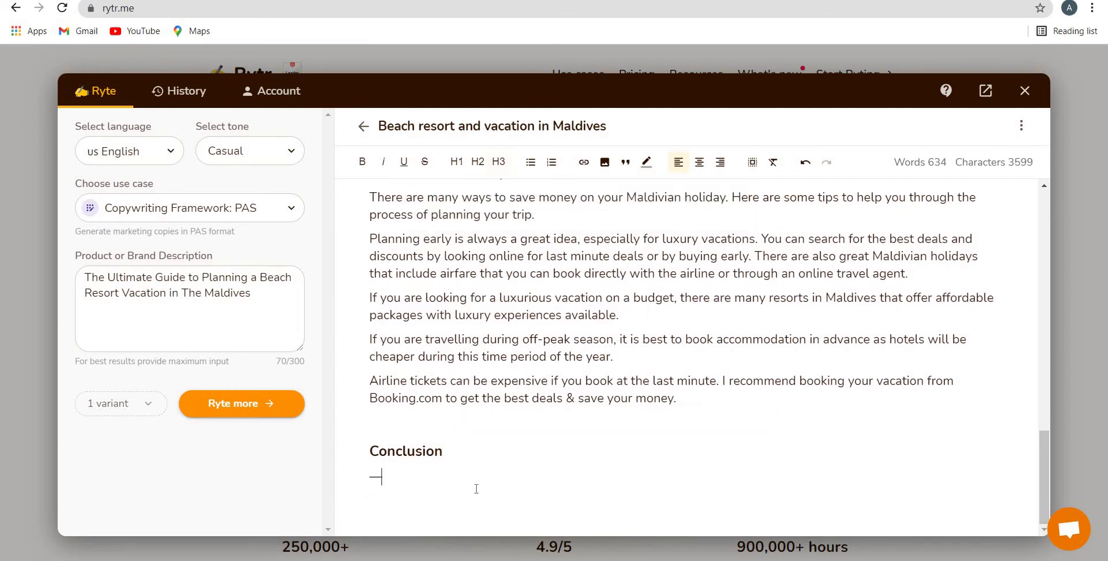
key("BackSpace")
left_click(456, 452)
type("of your trip")
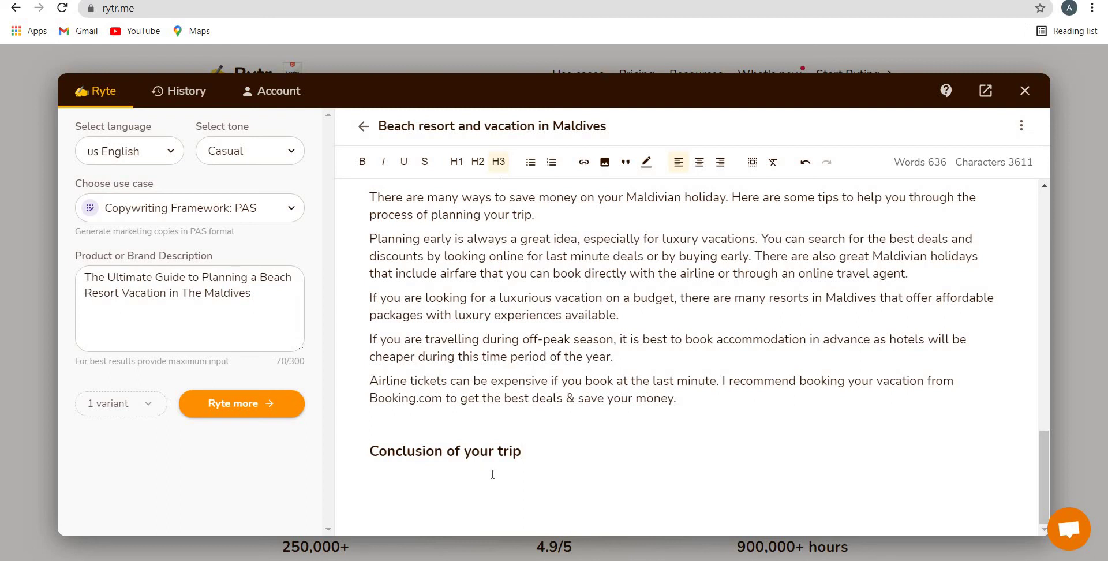
Step: Review the whole Maldives article from title to conclusion, including its word count
scroll(488, 474, "up", 10)
scroll(496, 475, "up", 10)
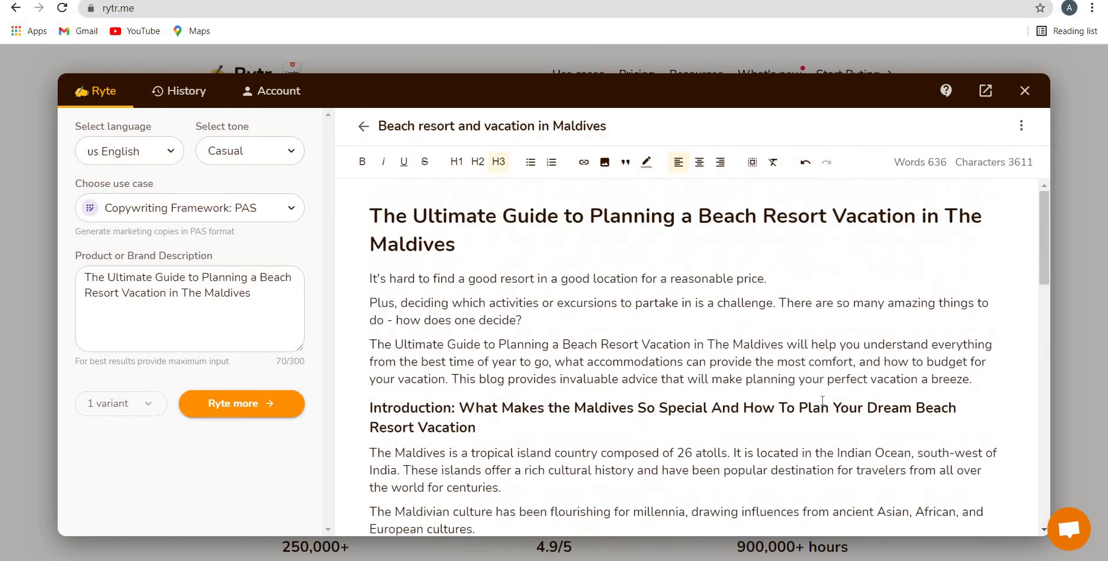
double_click(940, 163)
scroll(859, 344, "down", 15)
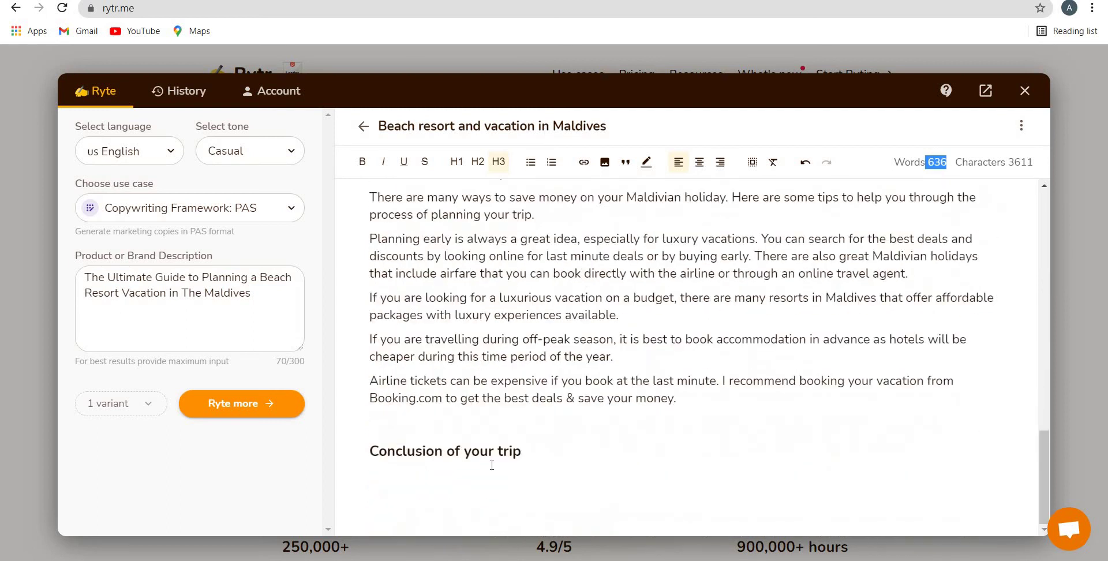
scroll(946, 163, "up", 3)
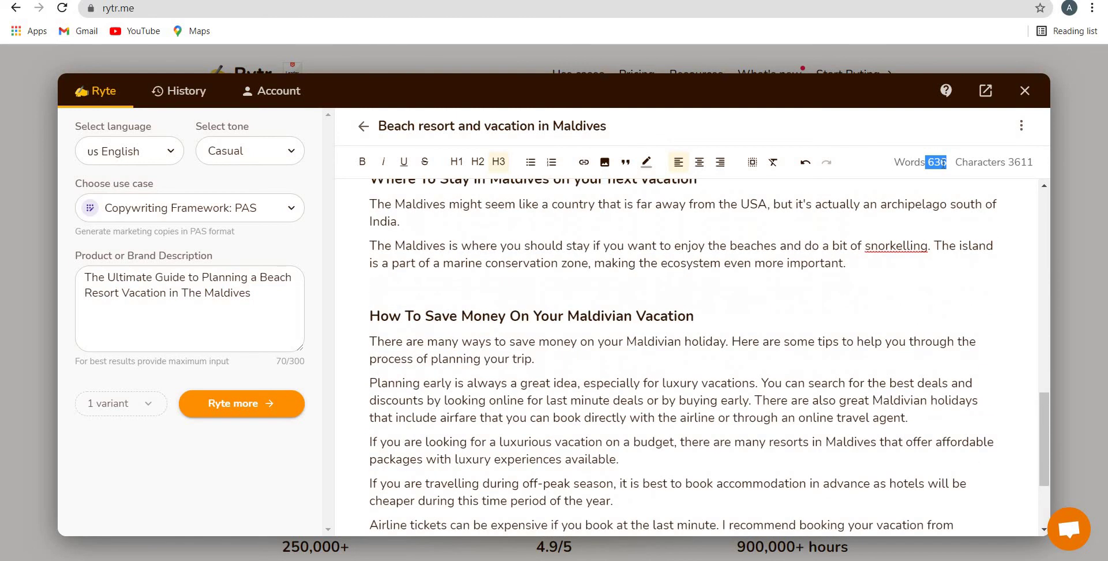
scroll(826, 260, "up", 5)
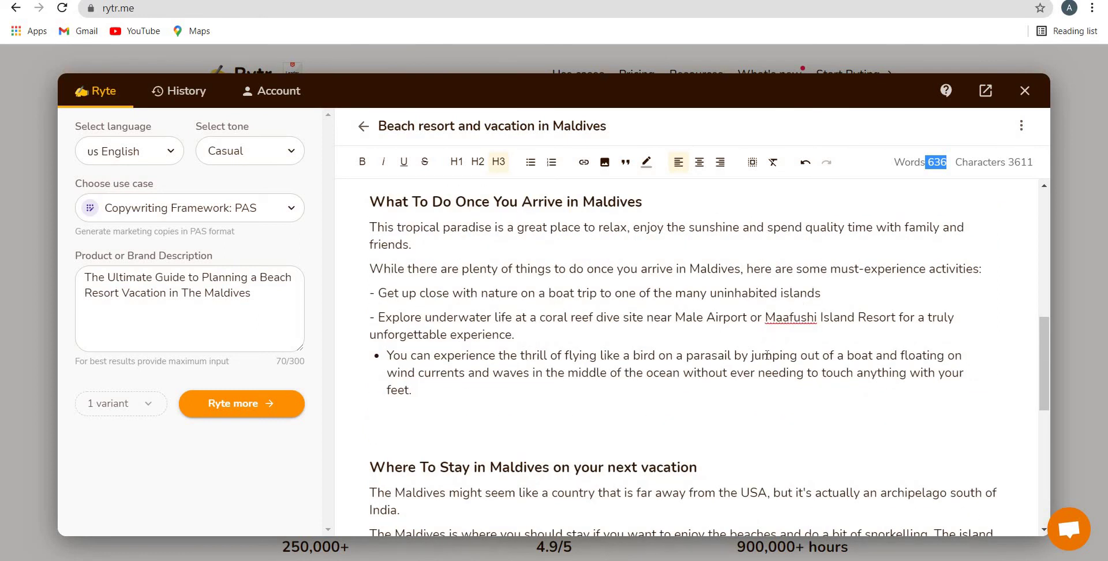
scroll(767, 355, "down", 10)
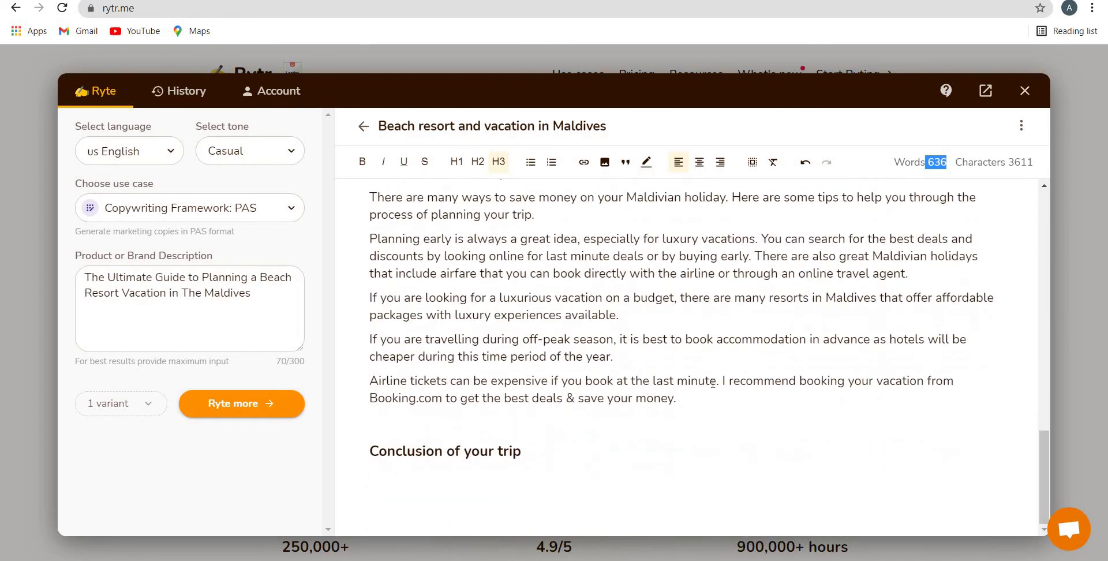
scroll(713, 383, "up", 15)
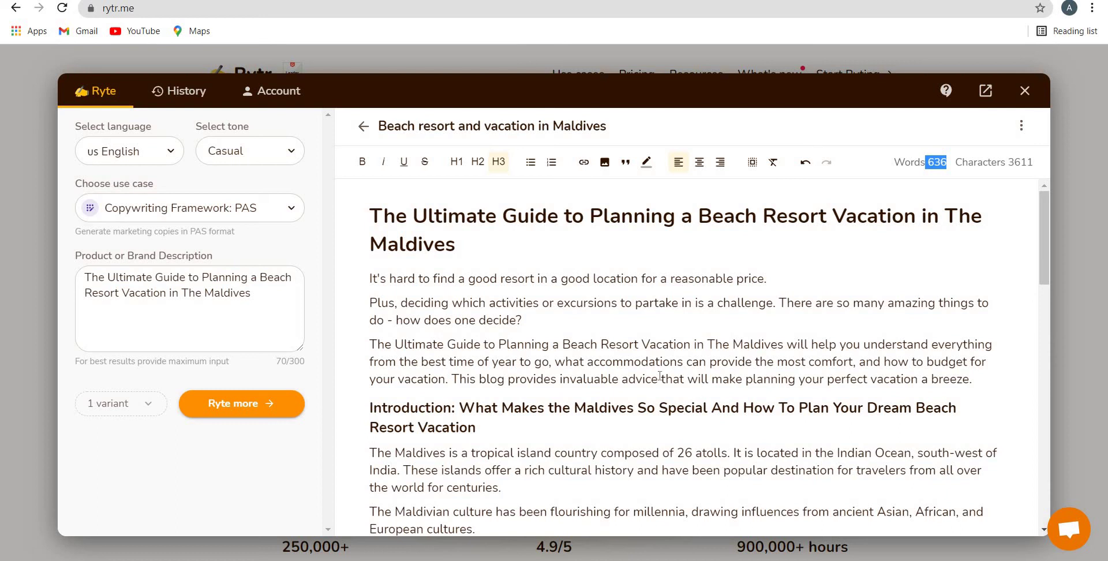
scroll(617, 355, "down", 5)
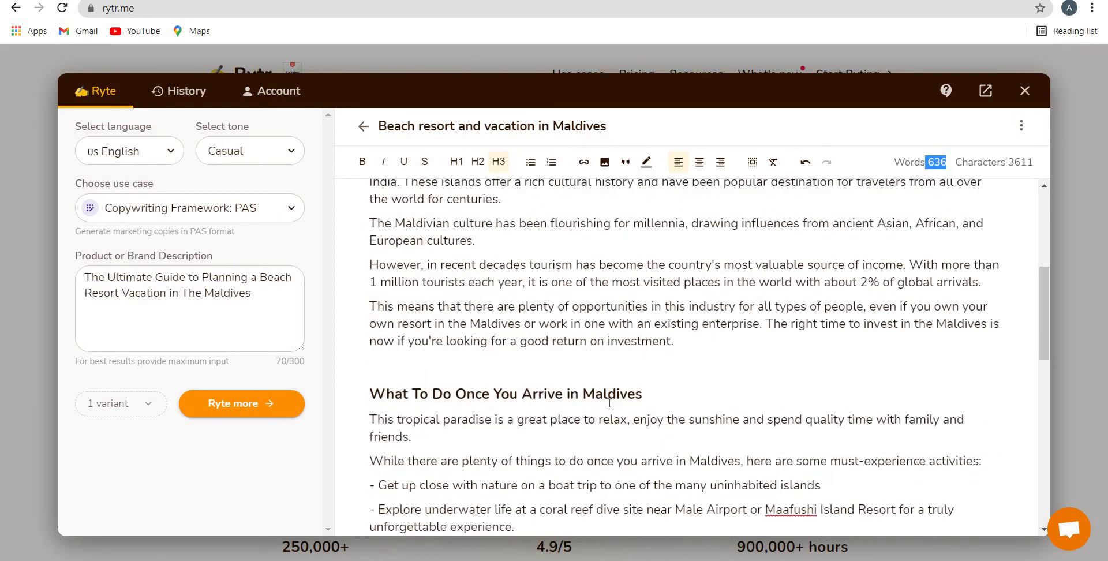
scroll(734, 291, "up", 5)
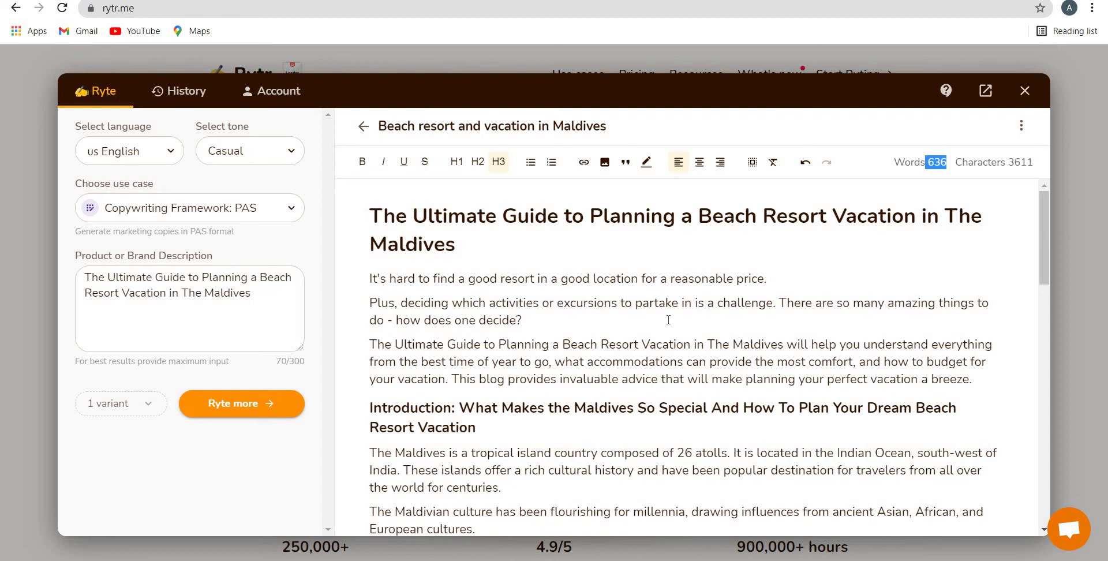
Step: Clear the entire article text from the editor
left_click(1022, 126)
left_click(975, 205)
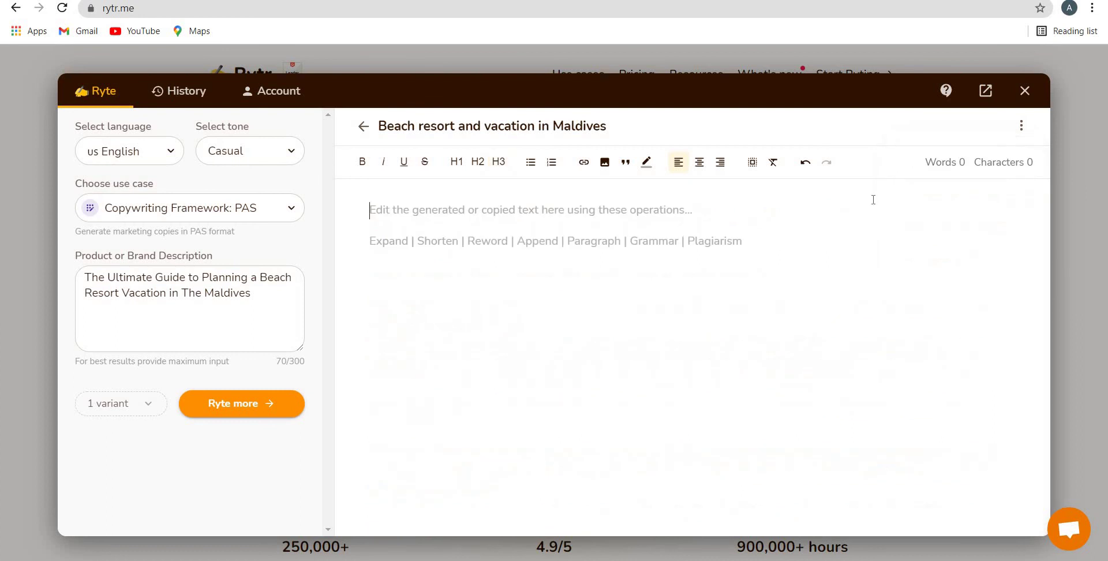
Step: Set the tone to Formal and the use case to Email
left_click(169, 213)
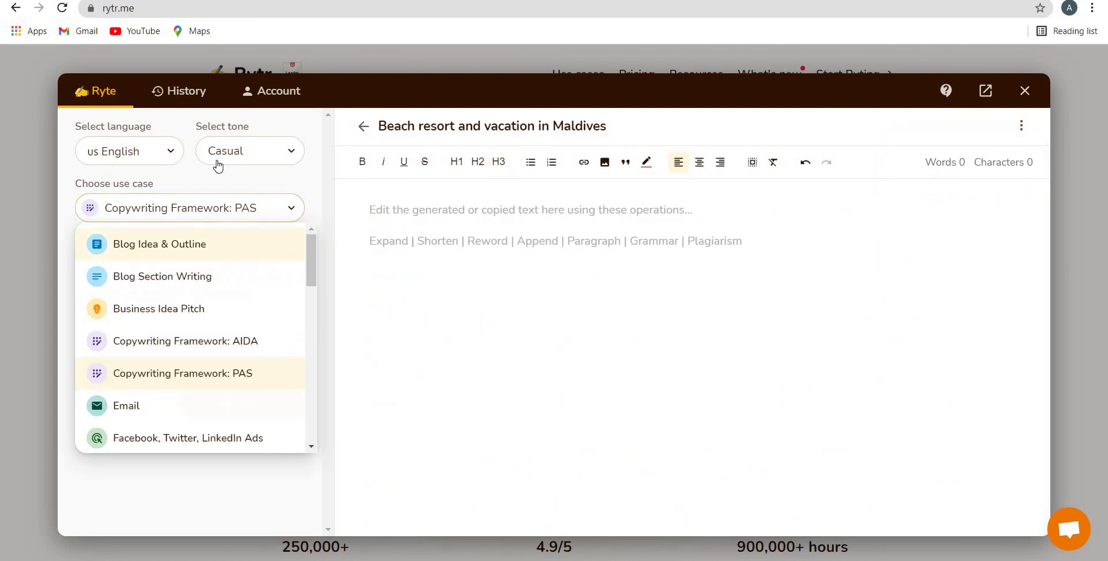
left_click(237, 156)
scroll(242, 331, "down", 3)
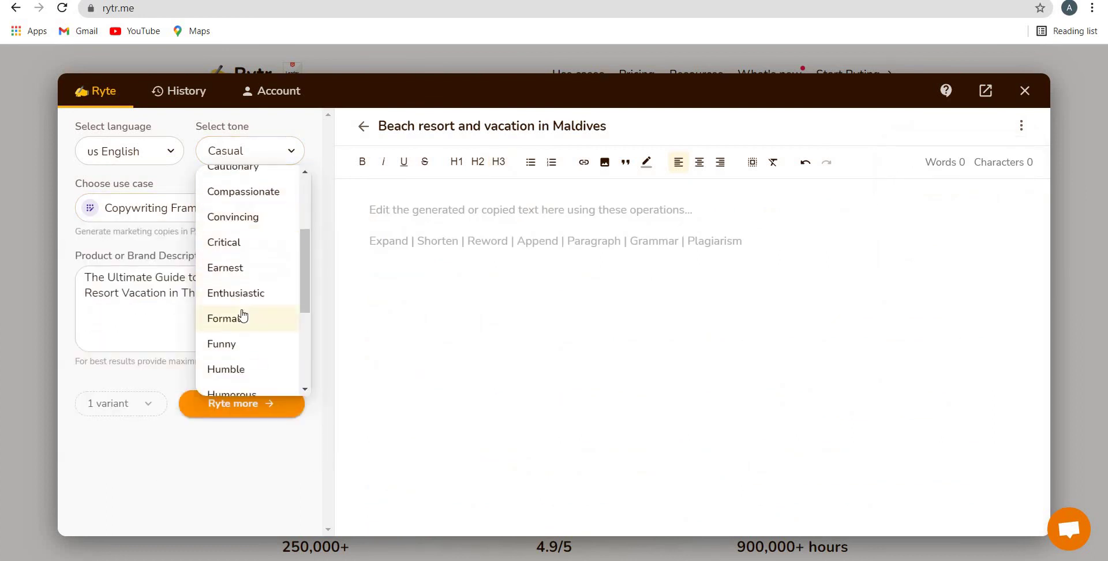
left_click(237, 314)
left_click(215, 214)
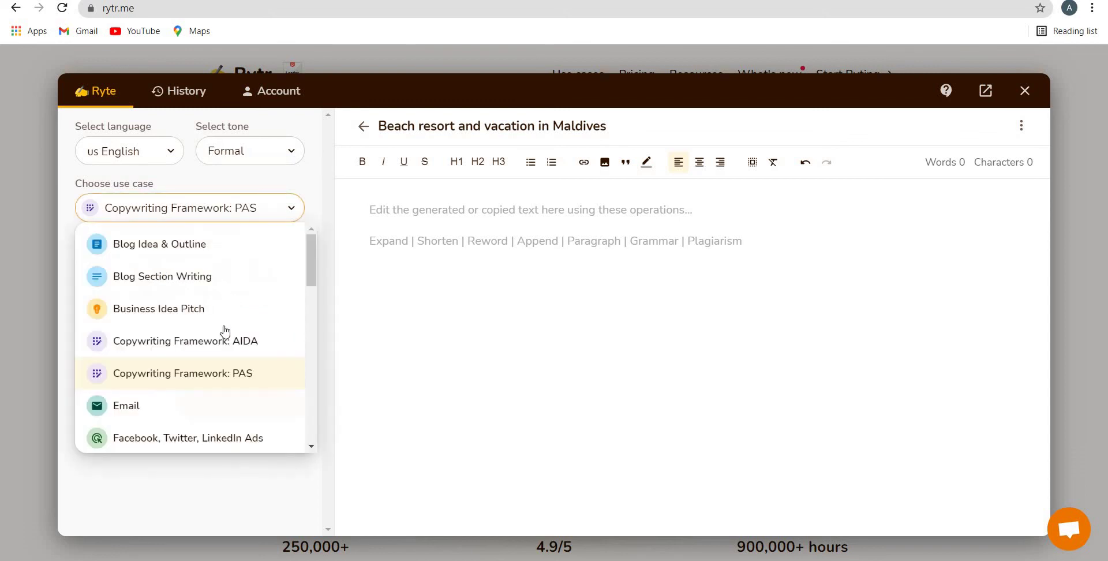
left_click(200, 404)
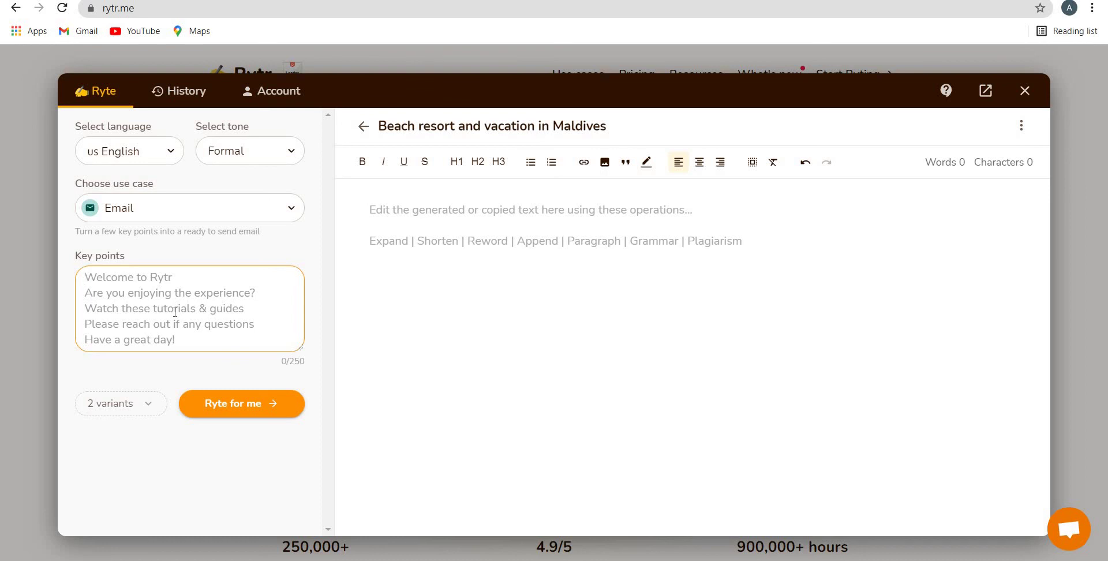
Step: Enter the email key points on separate lines: "Hello Boss", "I am sick", "Can't come to office", "I will come tomorrow"
type("Hel")
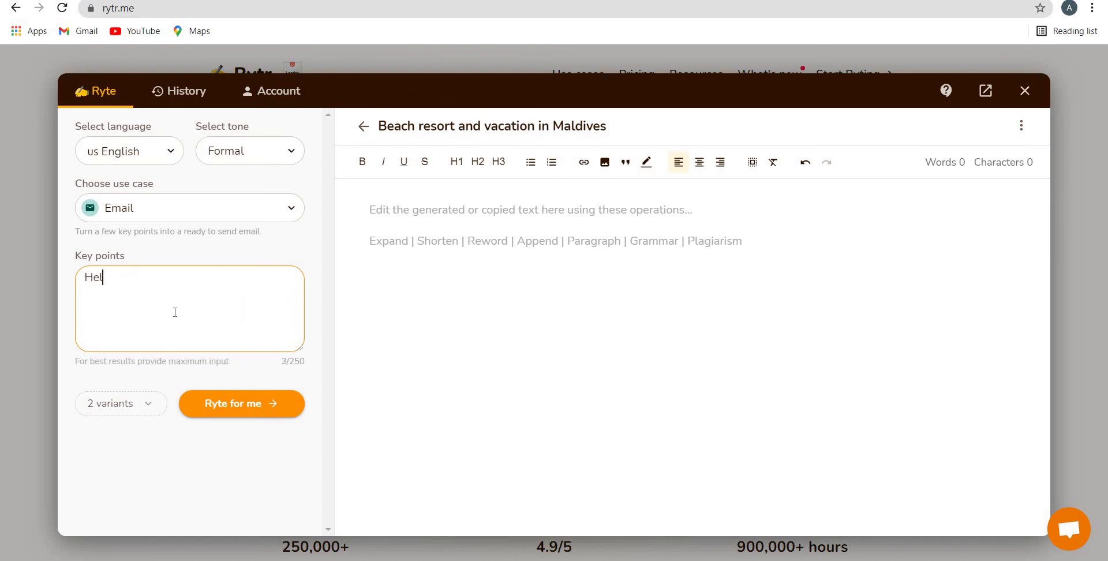
type("lo Boss")
key("Return")
type("I am sick")
key("Return")
type("Can't come t")
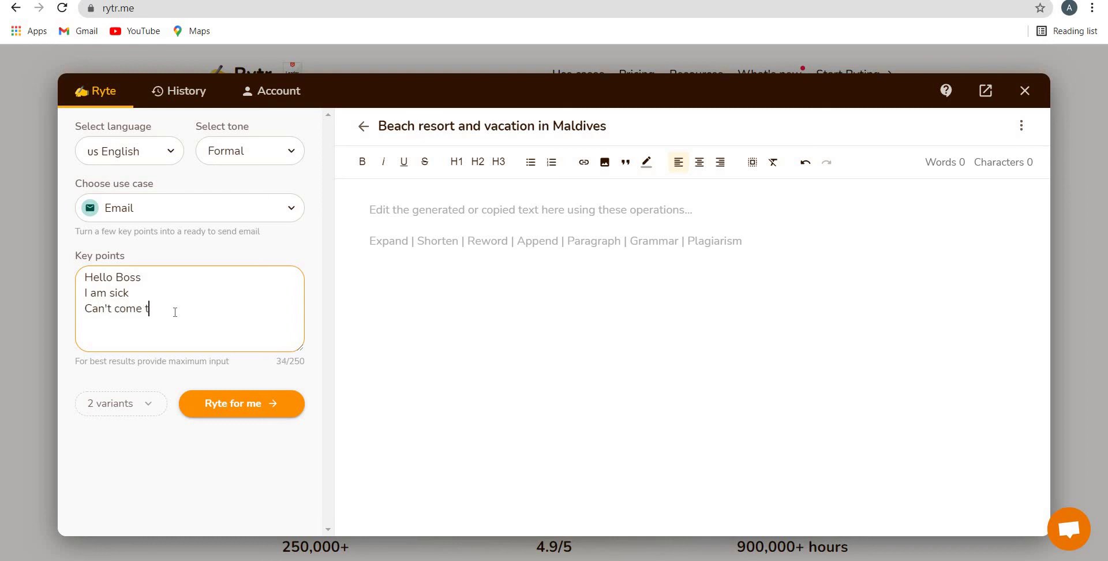
type("o office")
key("Return")
type("I will come tomorrow")
left_click_drag(88, 256, 136, 256)
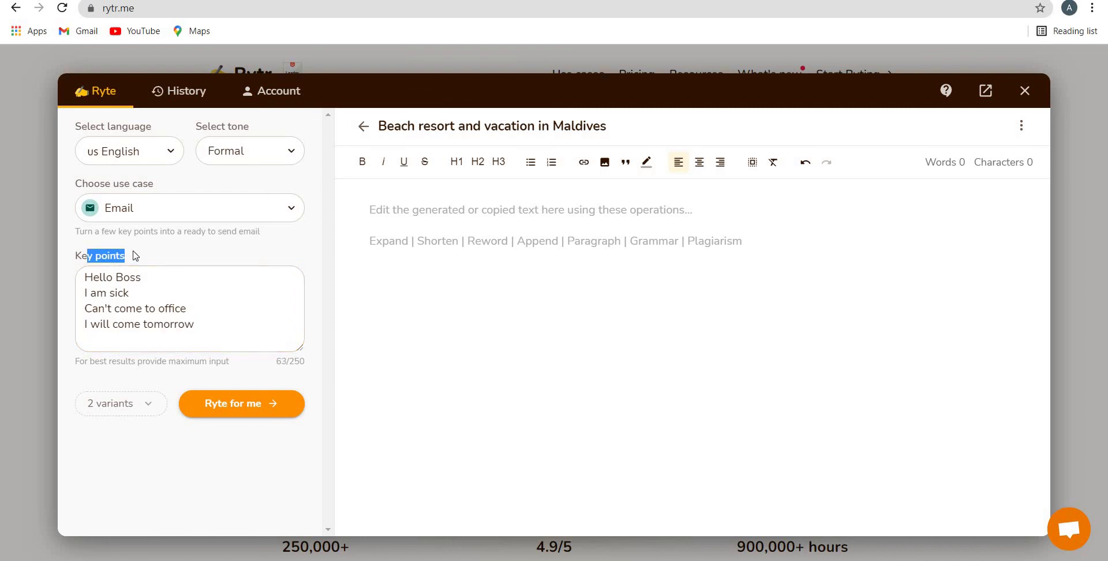
Step: Set the output to 3 variants and generate the emails from the key points
left_click(128, 409)
left_click(1101, 509)
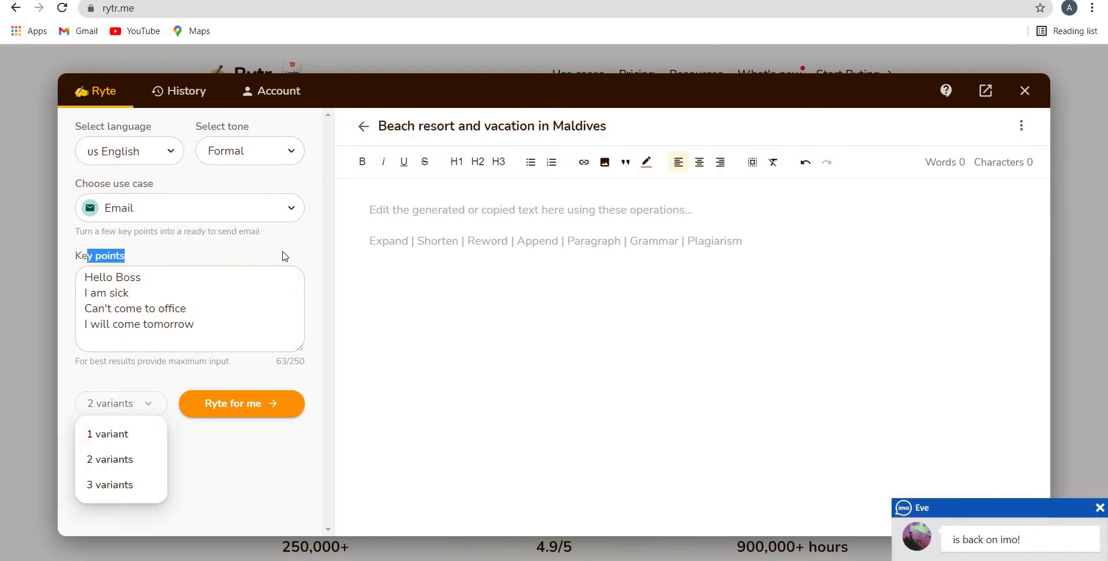
left_click(157, 403)
left_click(135, 492)
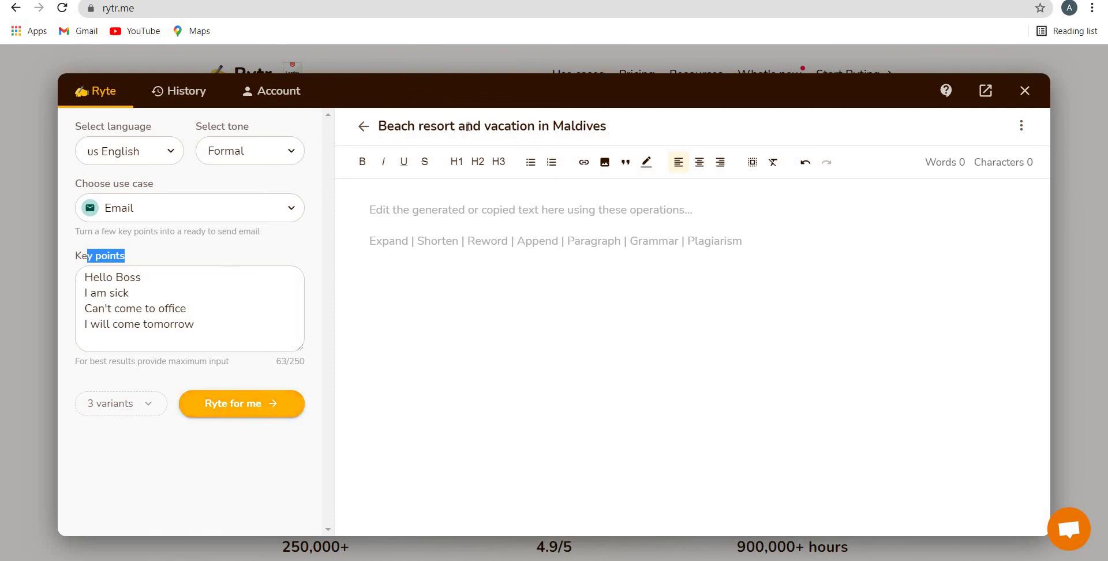
left_click(269, 405)
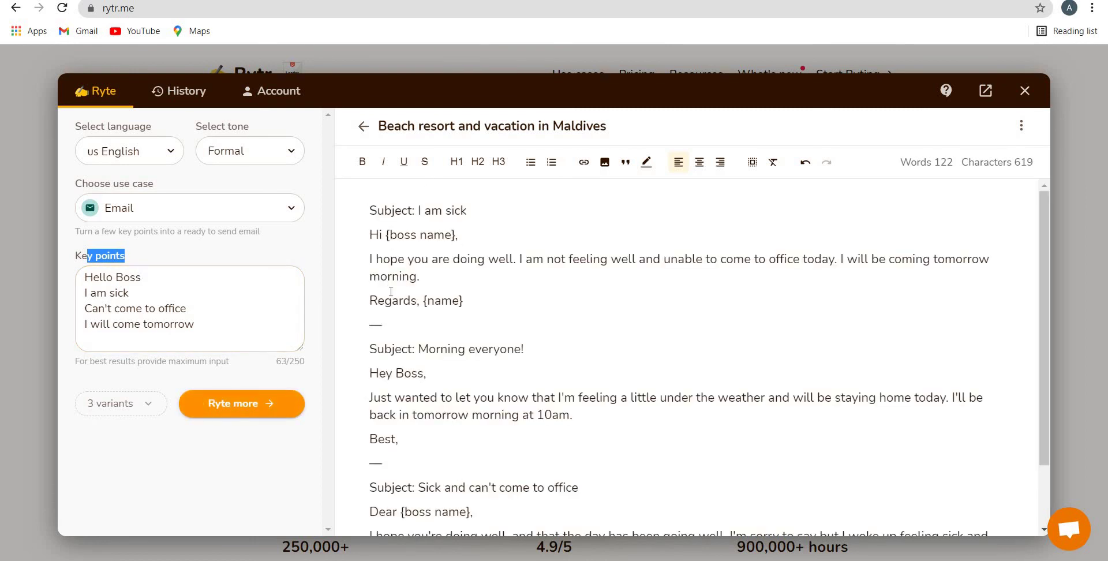
Step: Review the generated email variants, from subject line to sign-off, against the entered key points
scroll(435, 329, "down", 1)
scroll(404, 277, "up", 1)
left_click_drag(467, 208, 371, 210)
left_click(372, 258)
scroll(497, 311, "down", 2)
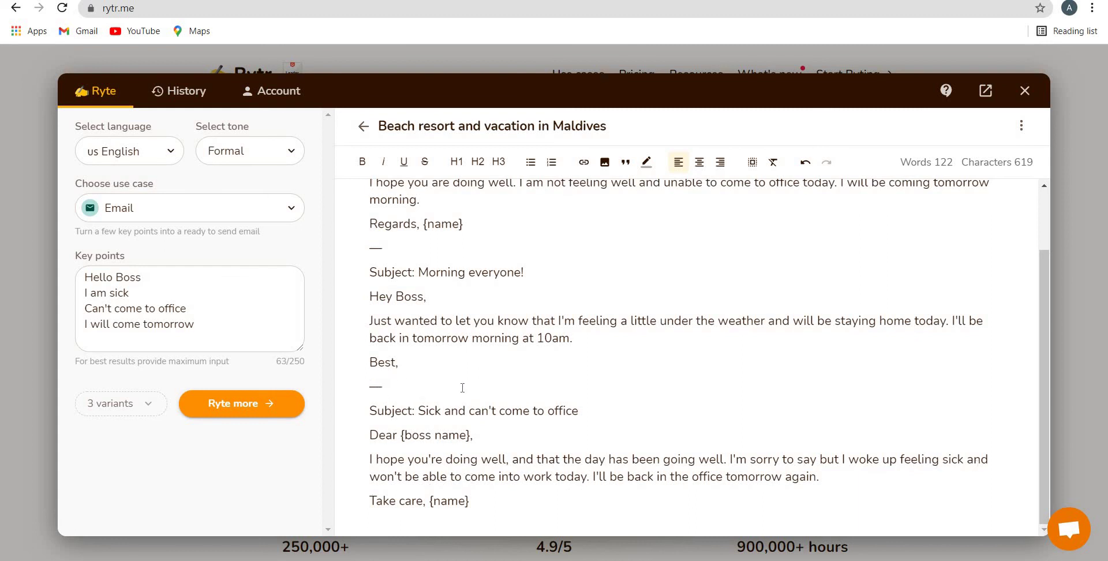
scroll(547, 385, "up", 2)
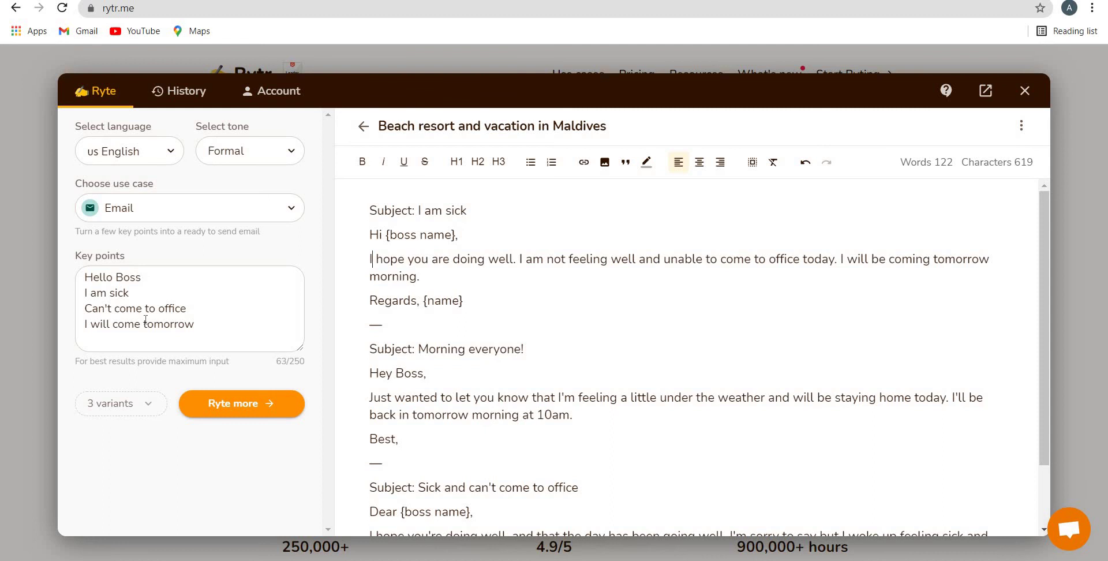
left_click(186, 326)
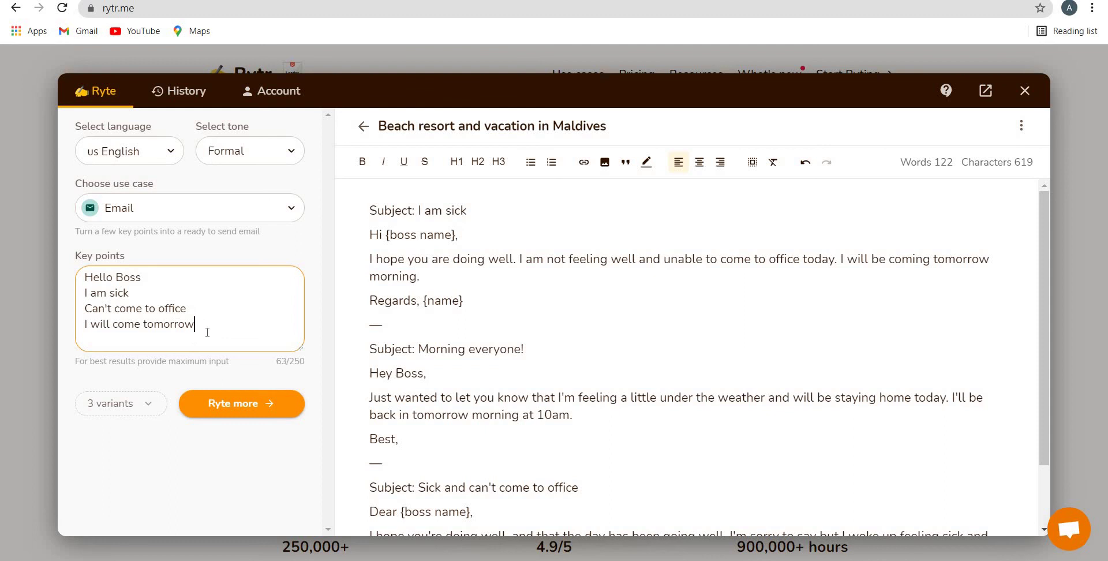
key("ctrl+a")
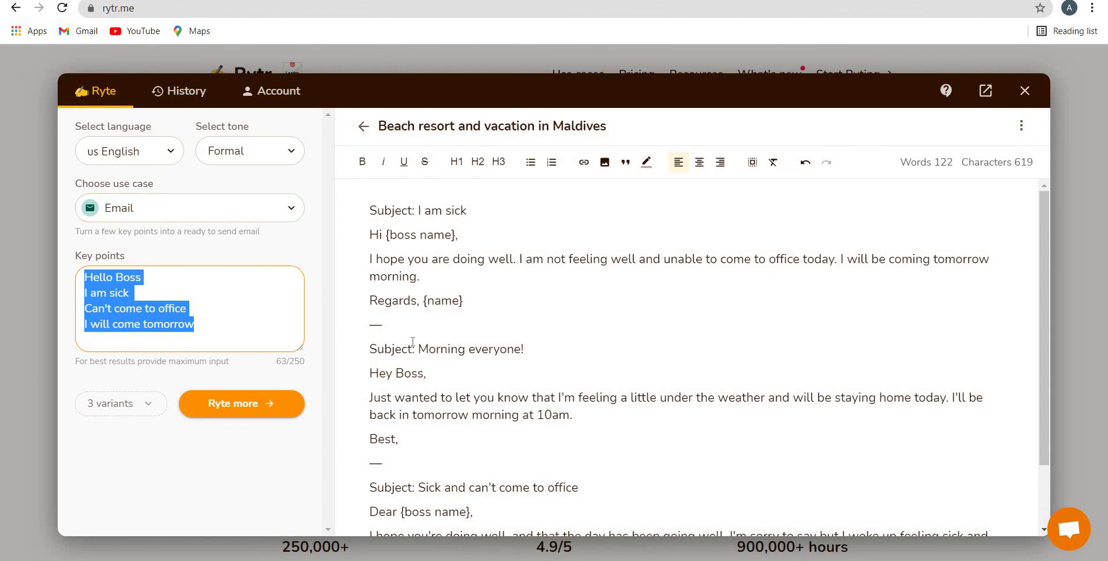
left_click(459, 229)
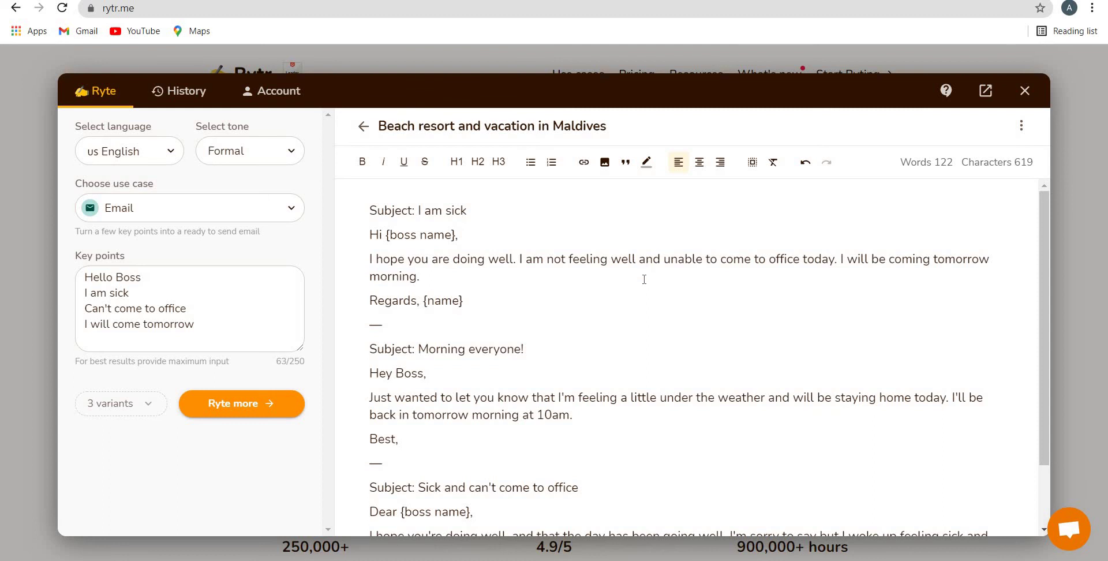
Step: Close the editor and open the site's pricing section to read the free plan's monthly character allowance
left_click(1025, 91)
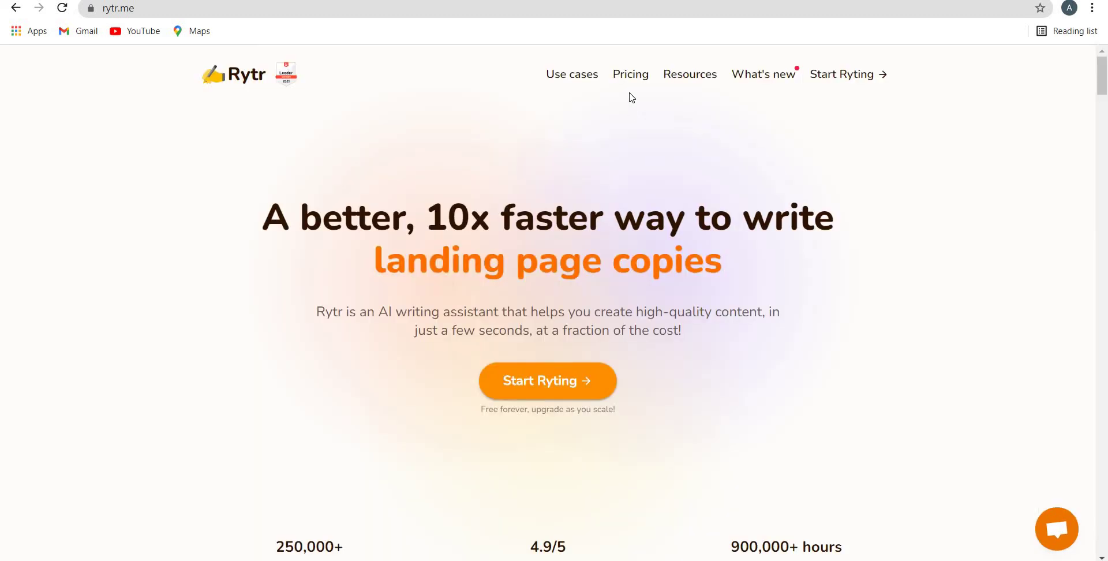
left_click(630, 77)
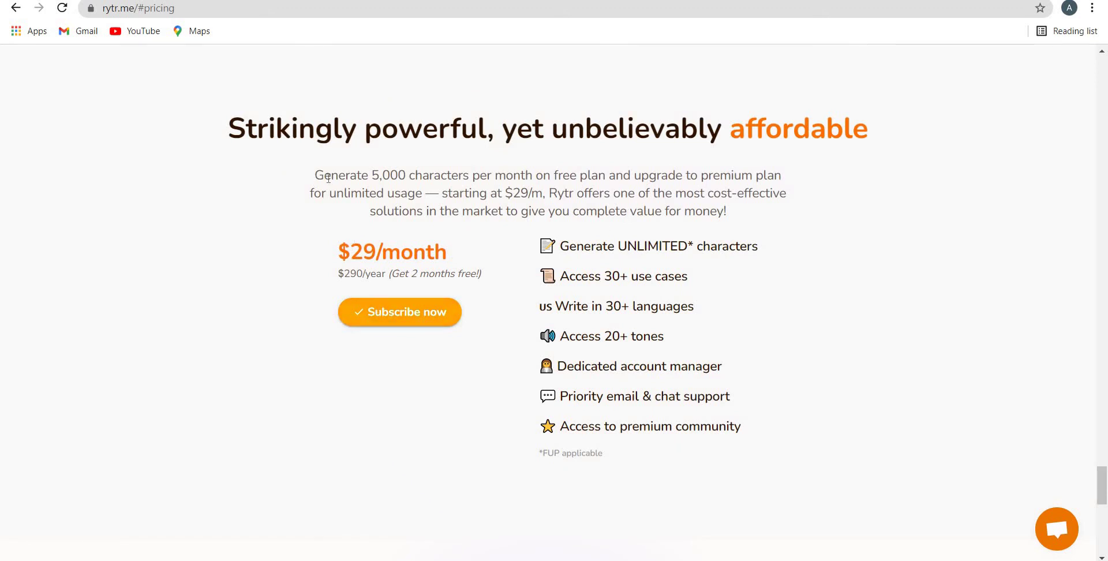
left_click_drag(324, 176, 535, 176)
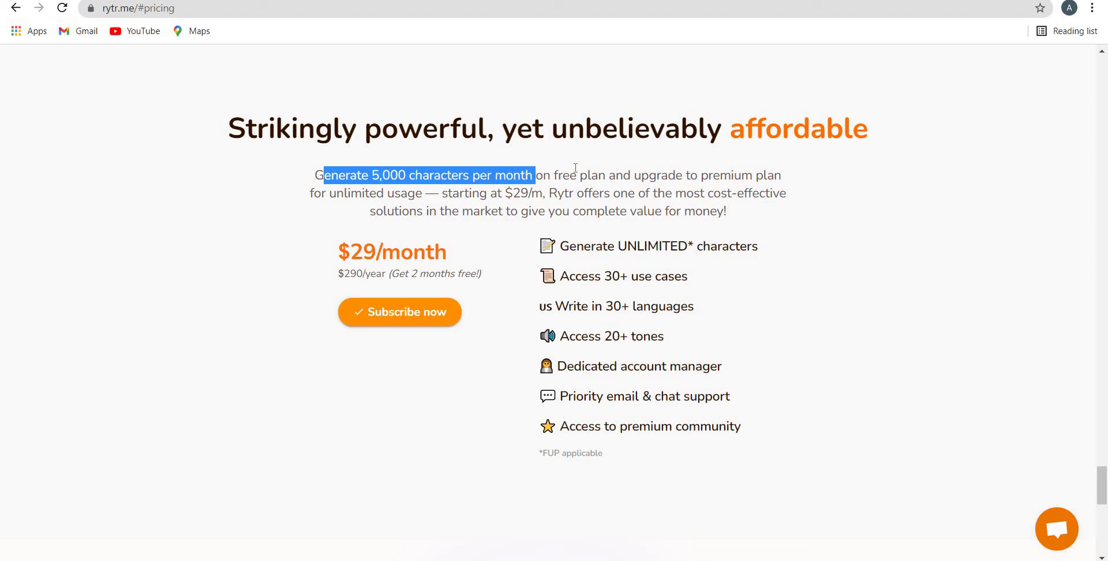
left_click(598, 168)
left_click_drag(598, 176, 372, 178)
left_click(375, 178)
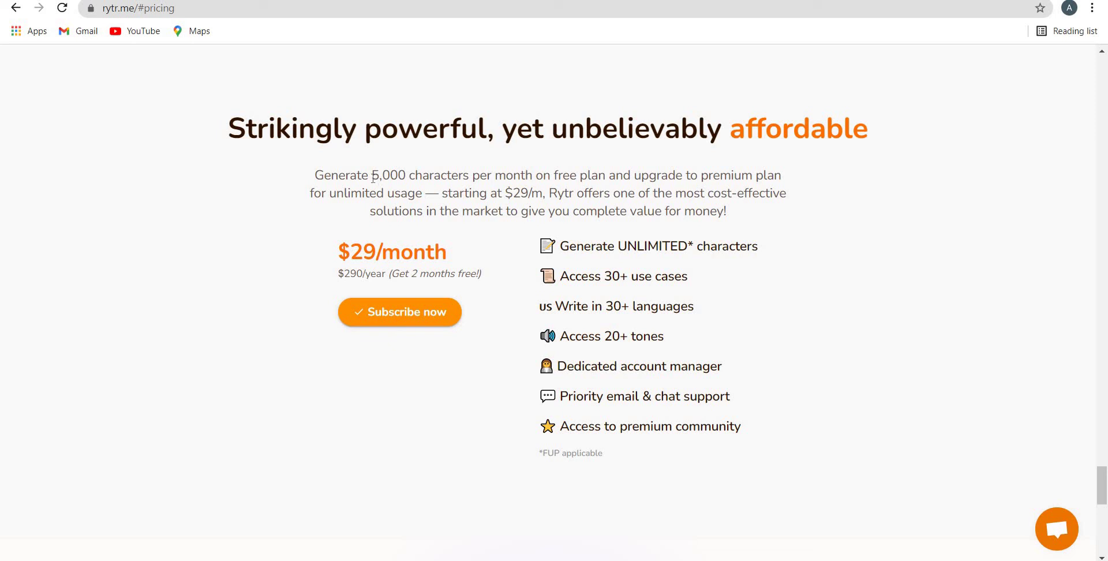
left_click_drag(372, 179, 525, 176)
Step: Examine the premium plan's character limit, monthly and yearly prices, and its use cases, languages and tones
left_click(741, 237)
left_click_drag(750, 246, 607, 245)
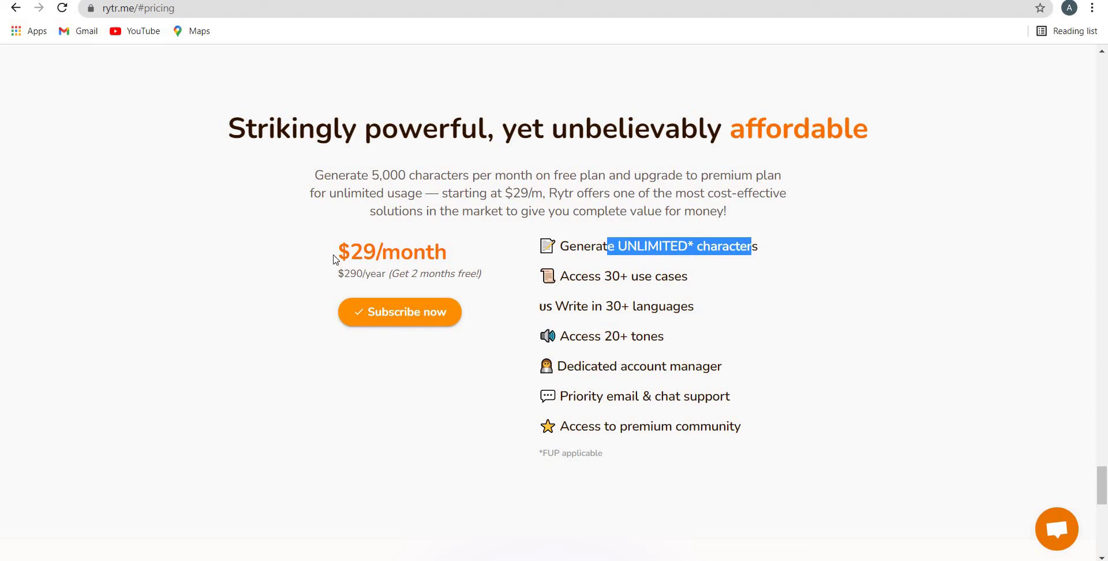
left_click_drag(338, 252, 458, 259)
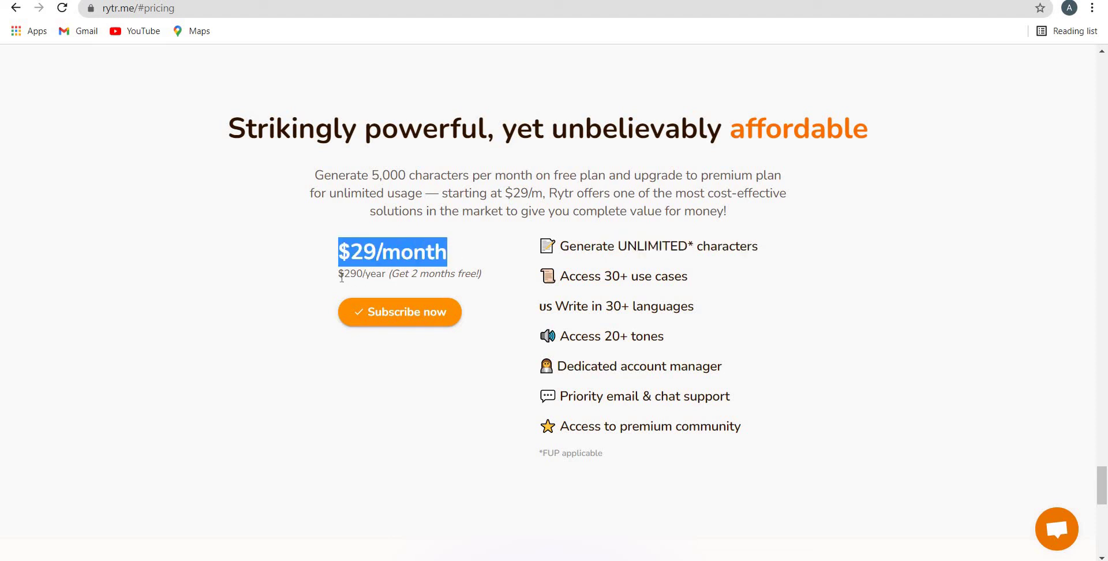
left_click_drag(338, 274, 441, 271)
left_click(593, 276)
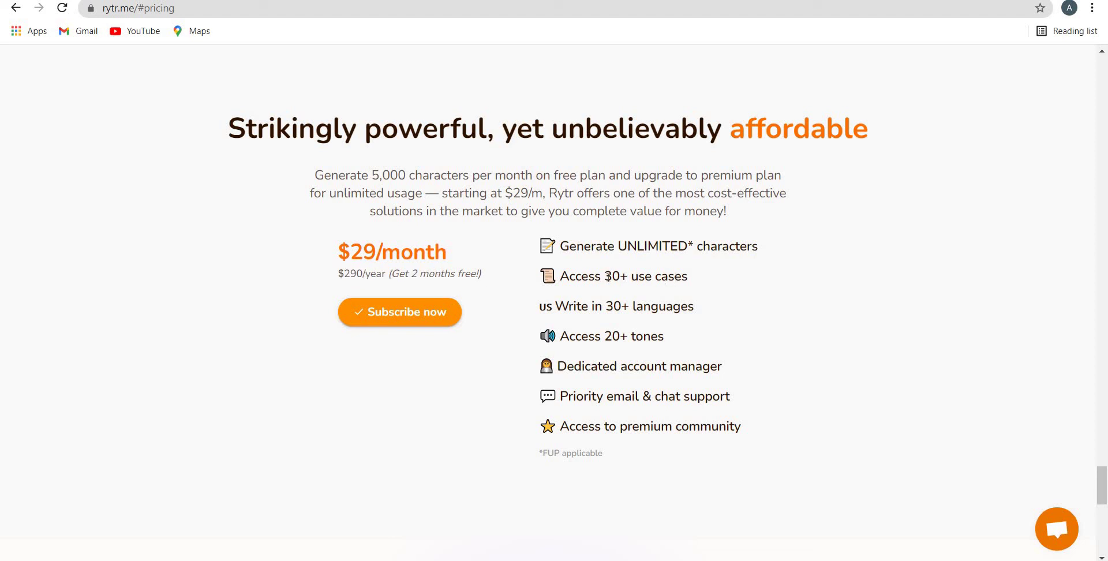
left_click_drag(603, 308, 705, 311)
left_click(600, 305)
left_click_drag(601, 305, 694, 308)
left_click(606, 338)
left_click_drag(604, 340, 657, 339)
Step: Look over the monthly words savings calculator and the footer links at the end of the page
scroll(626, 281, "down", 1)
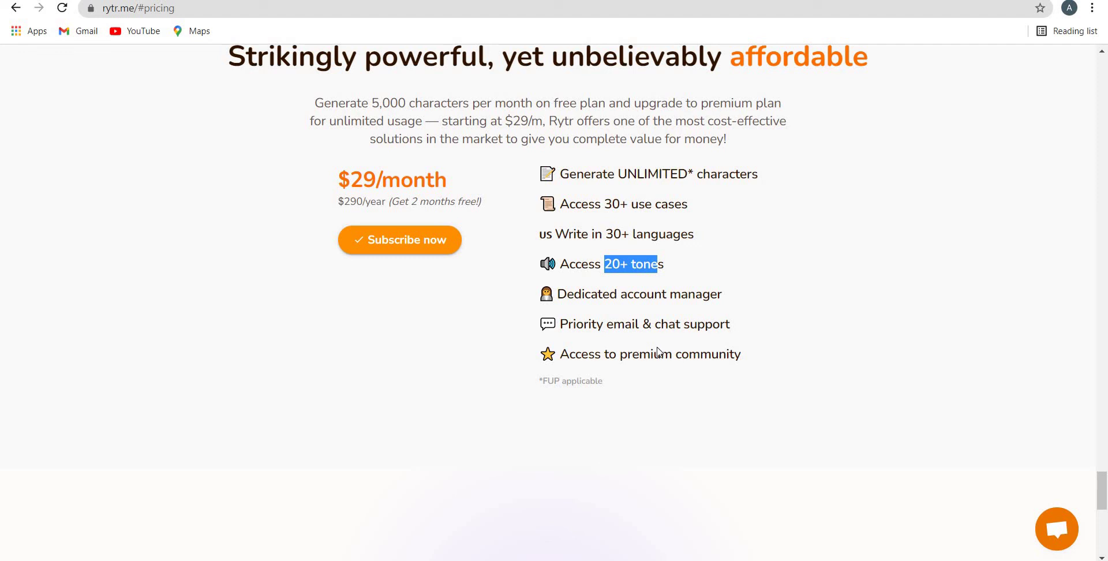
scroll(657, 350, "down", 6)
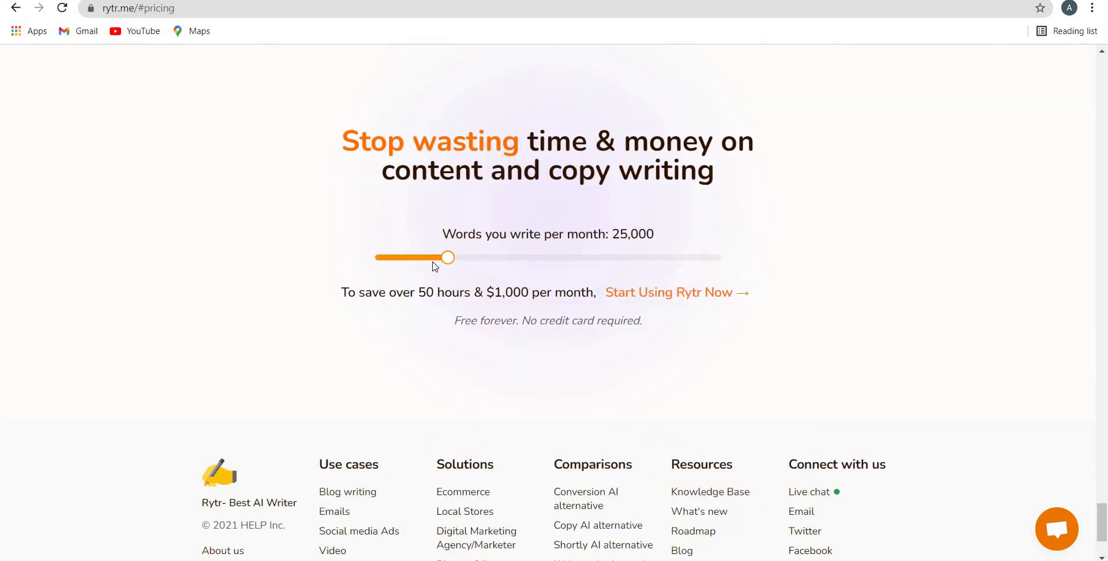
scroll(743, 487, "down", 3)
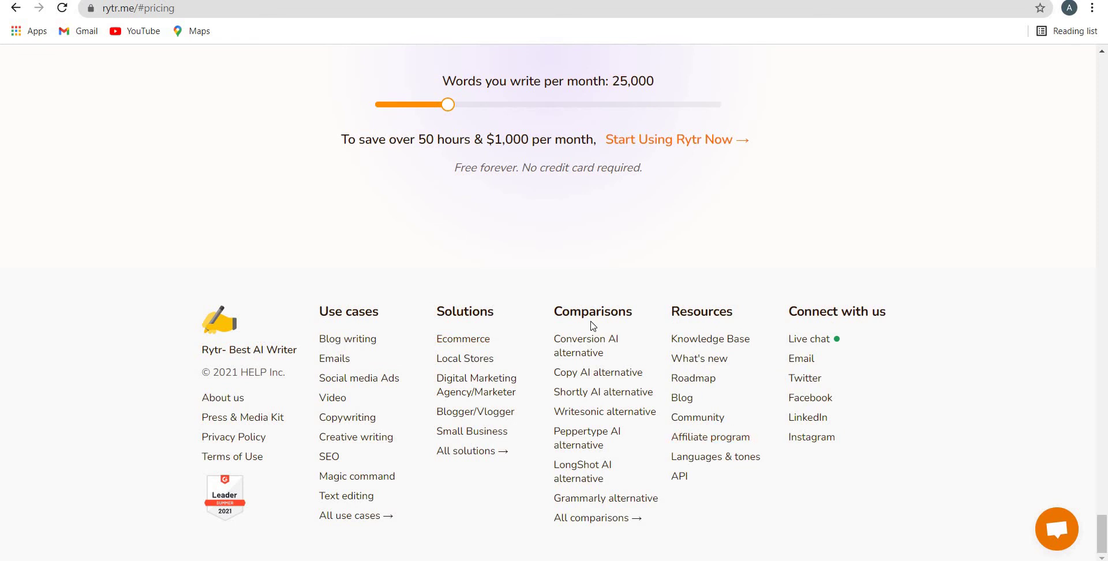
scroll(702, 295, "up", 1)
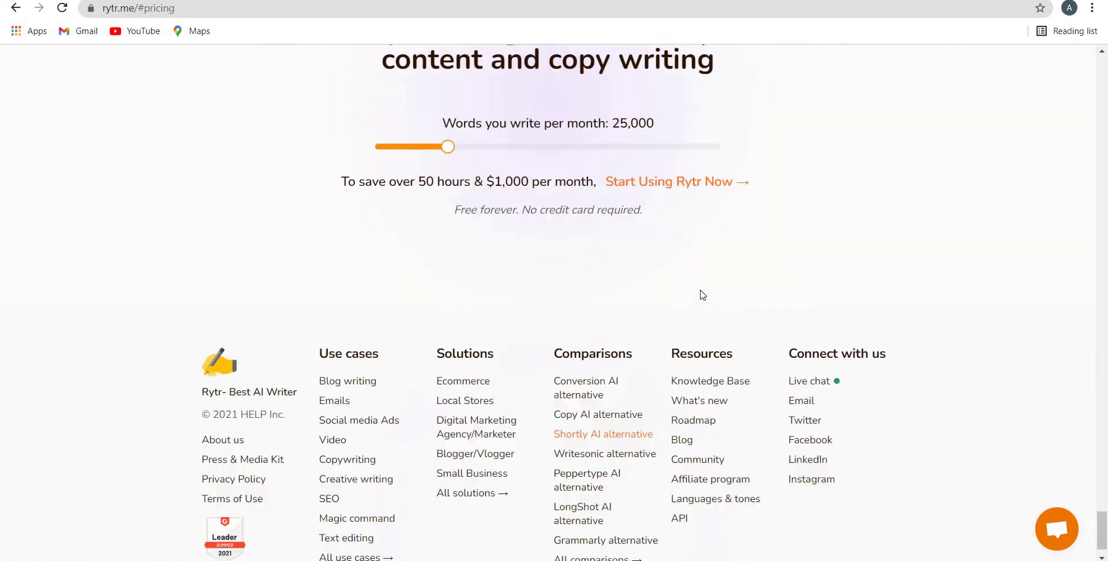
scroll(702, 295, "down", 1)
Step: Return to the pricing section and highlight the free plan's monthly character allowance
scroll(632, 352, "up", 15)
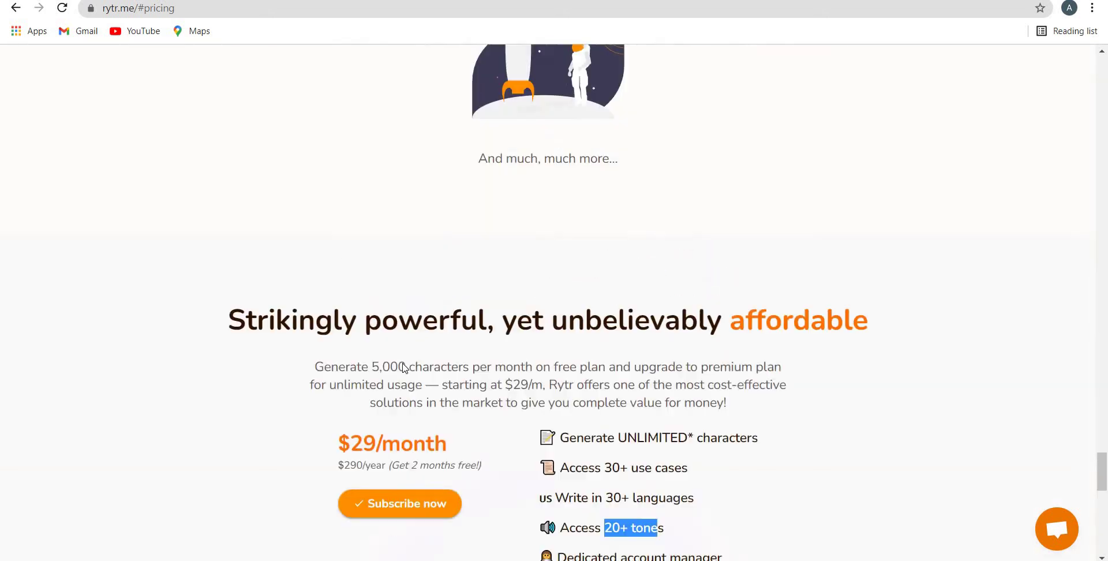
scroll(348, 271, "down", 3)
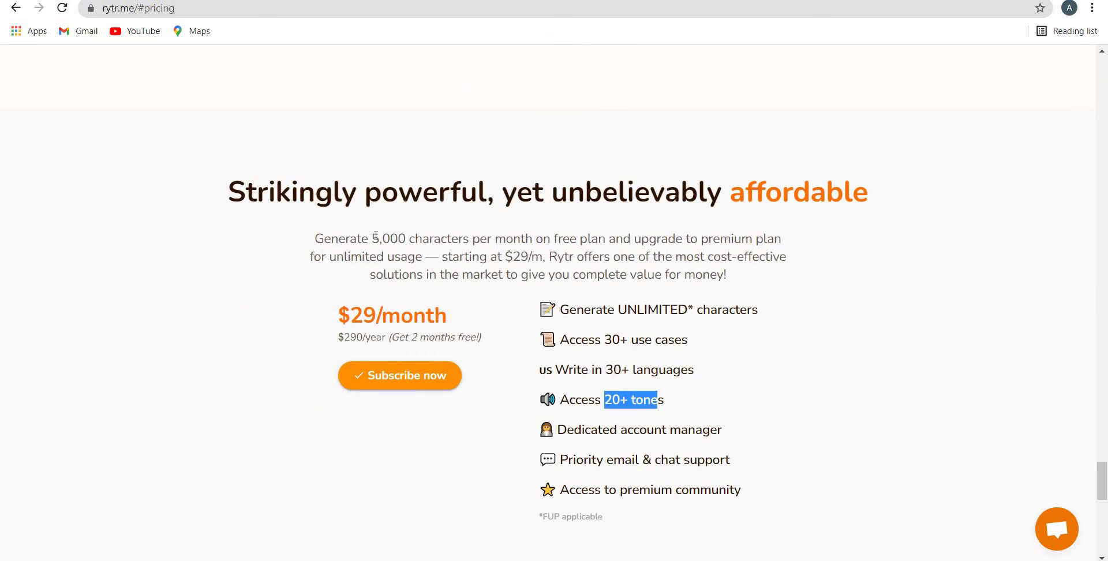
left_click_drag(372, 238, 536, 238)
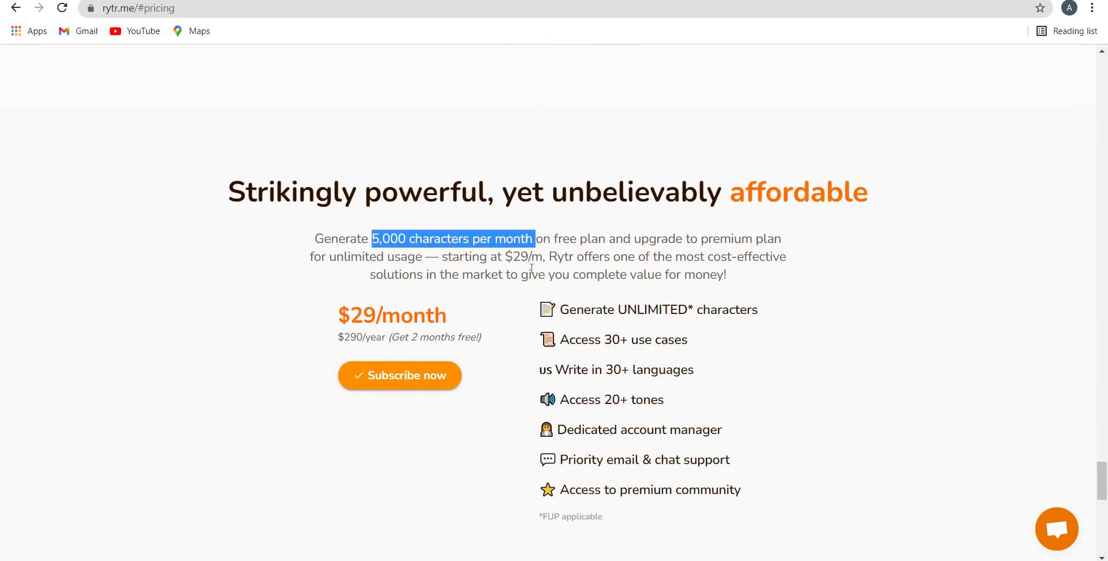